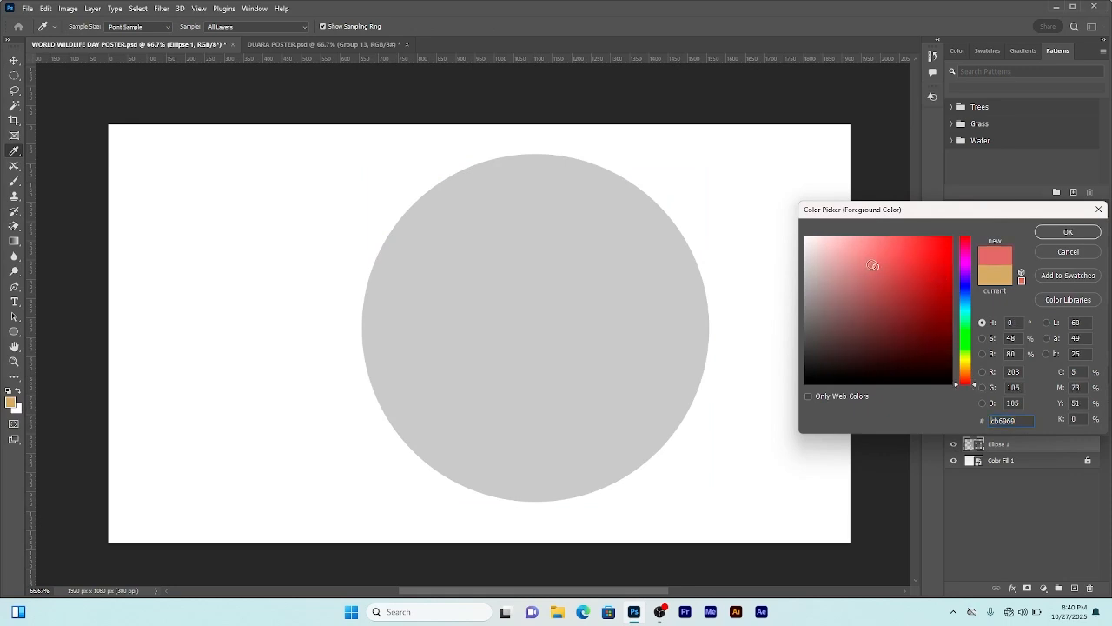
Step: Pick a bright red foreground colour and fill the circle with it
drag(935, 244, 942, 230)
click(1078, 232)
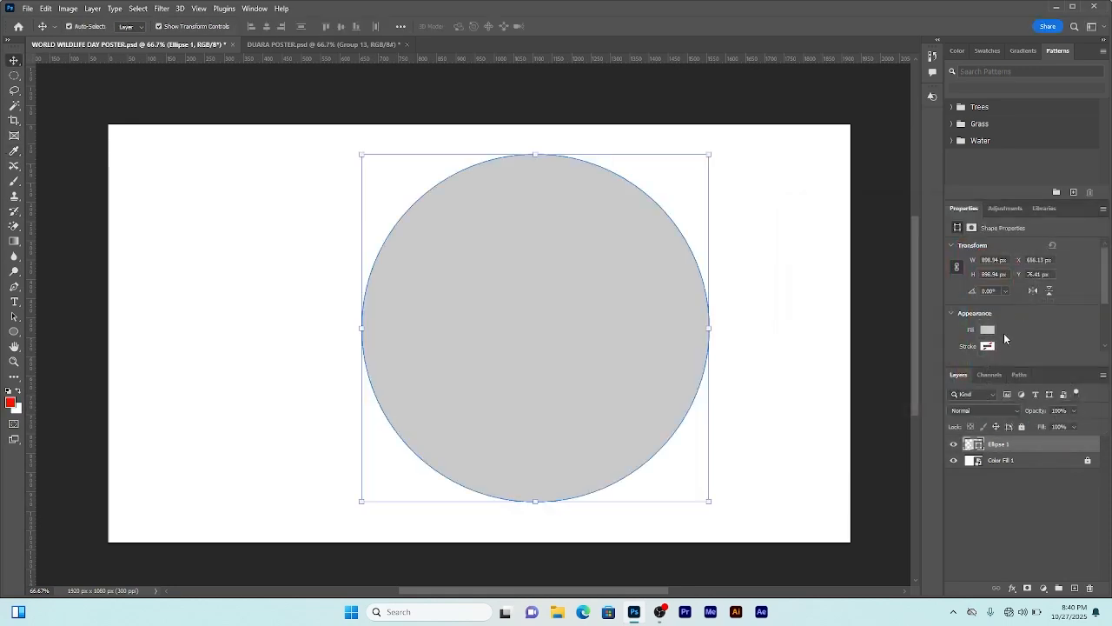
key(alt+BackSpace)
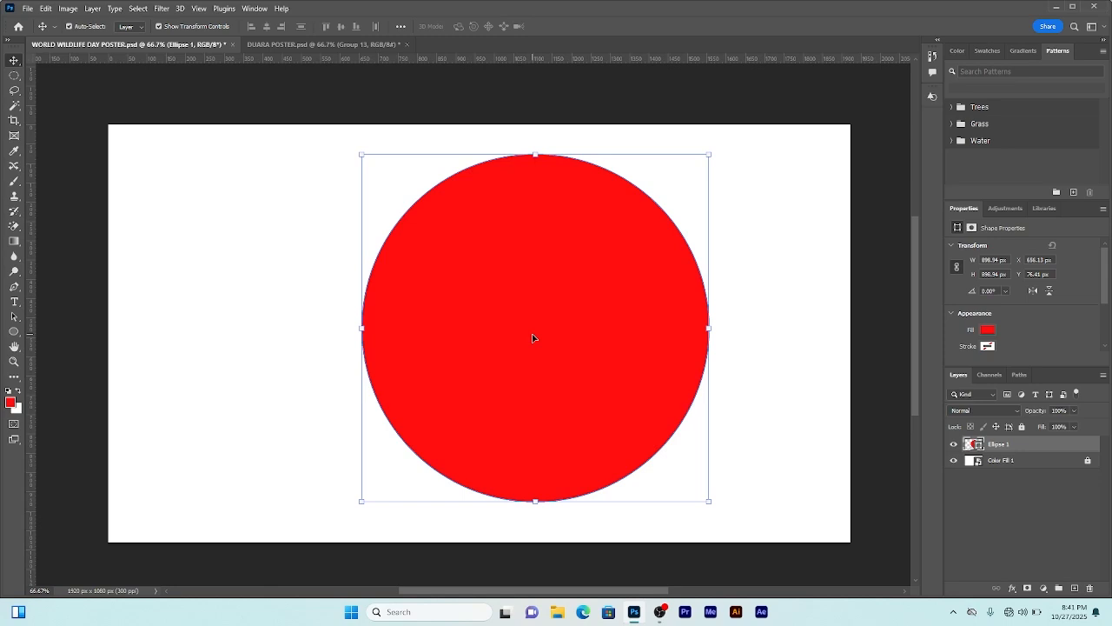
Step: Duplicate the circle and scale the copy down to about 58% around its centre
key(ctrl+j)
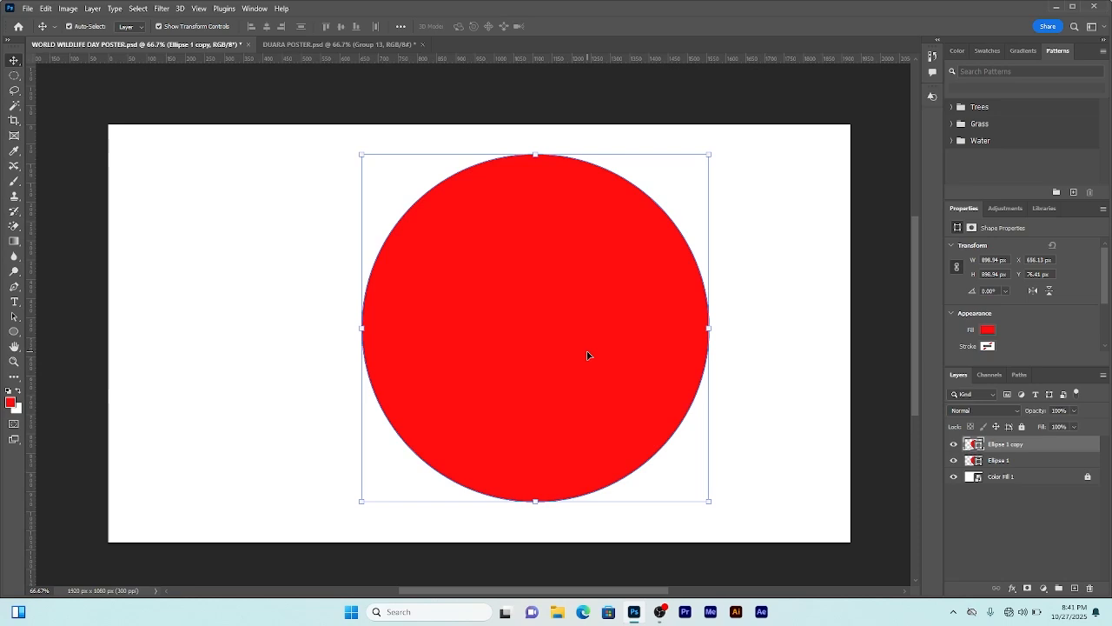
key(ctrl+t)
drag(709, 500, 711, 482)
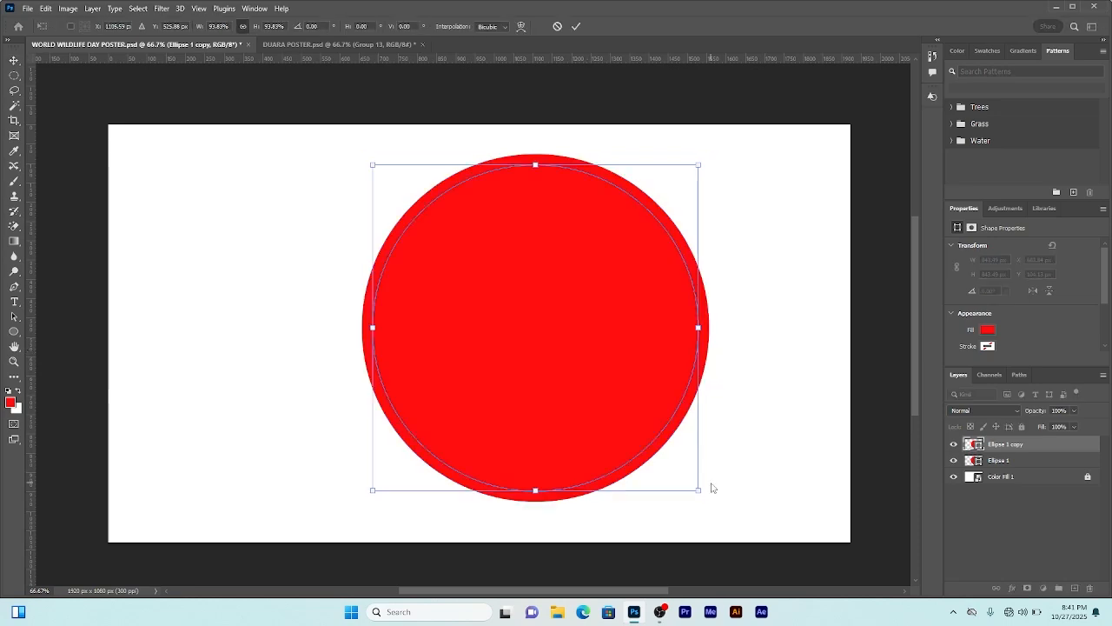
drag(698, 489, 622, 442)
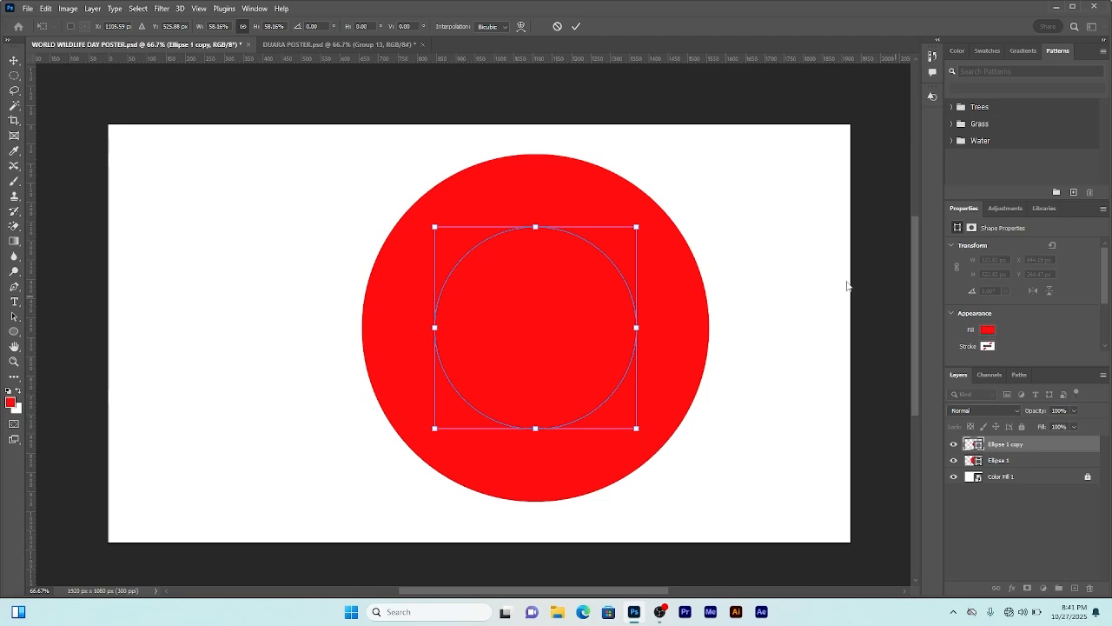
click(575, 26)
Step: Set the inner circle's fill to black
click(988, 330)
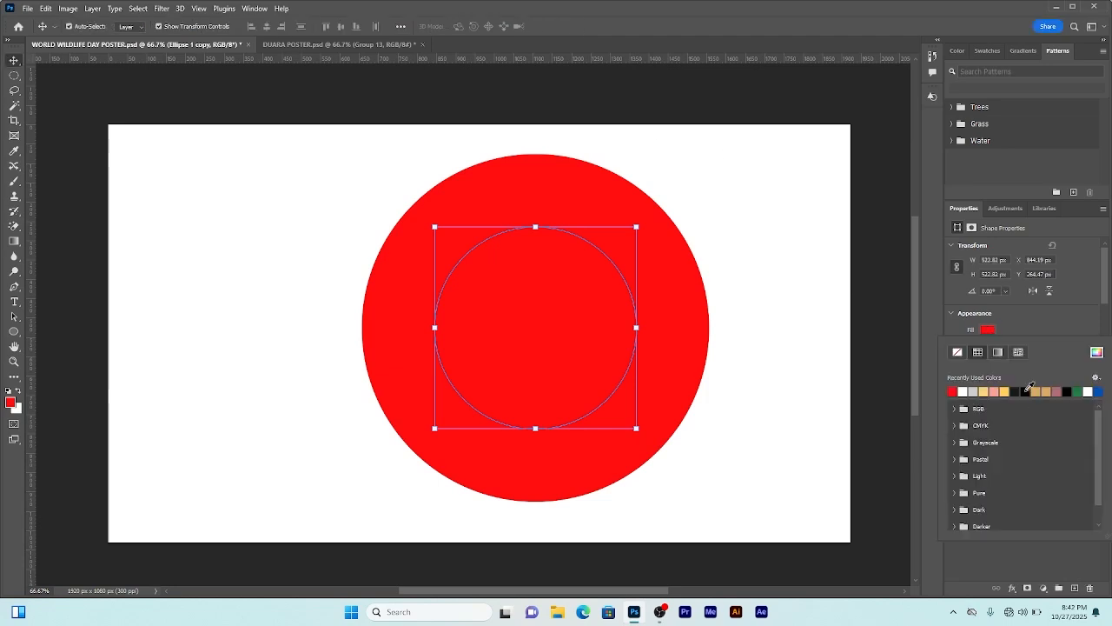
click(1027, 391)
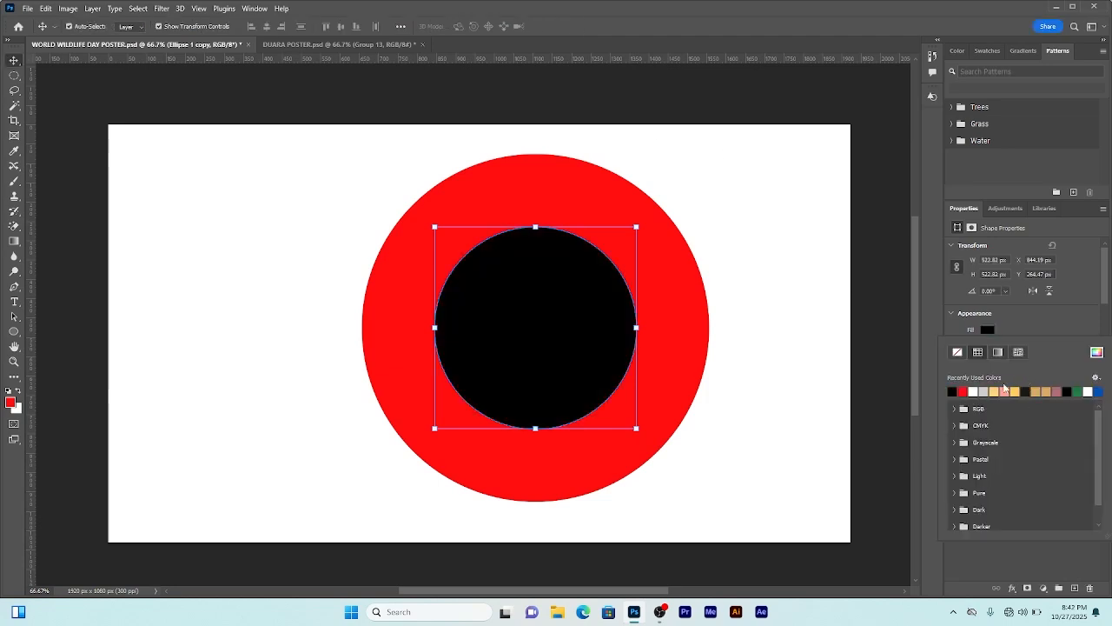
click(84, 106)
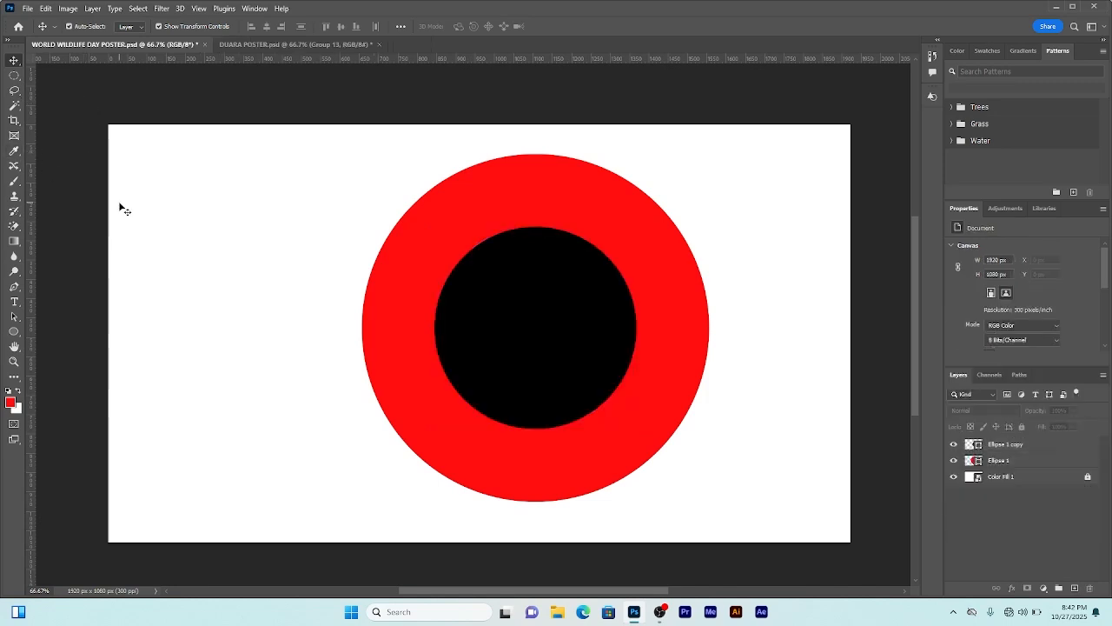
Step: Draw a thin vertical rectangle about 12 px wide through the circles' centre, spanning the canvas height
click(14, 331)
click(39, 333)
drag(532, 115, 535, 541)
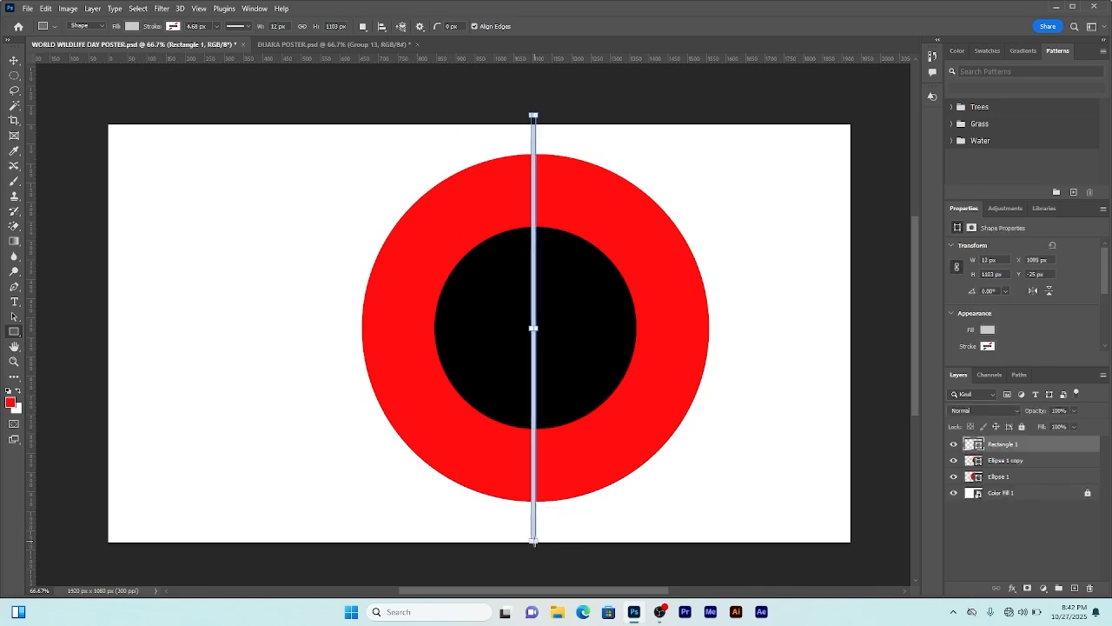
Step: Set the vertical bar's fill to black
click(988, 330)
click(1027, 391)
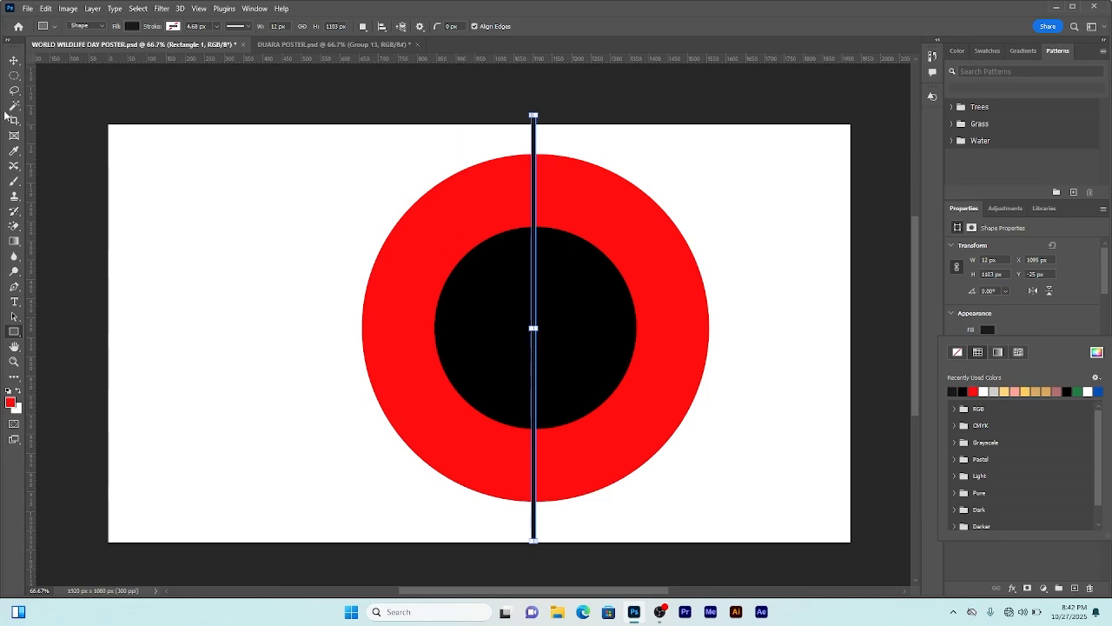
click(14, 61)
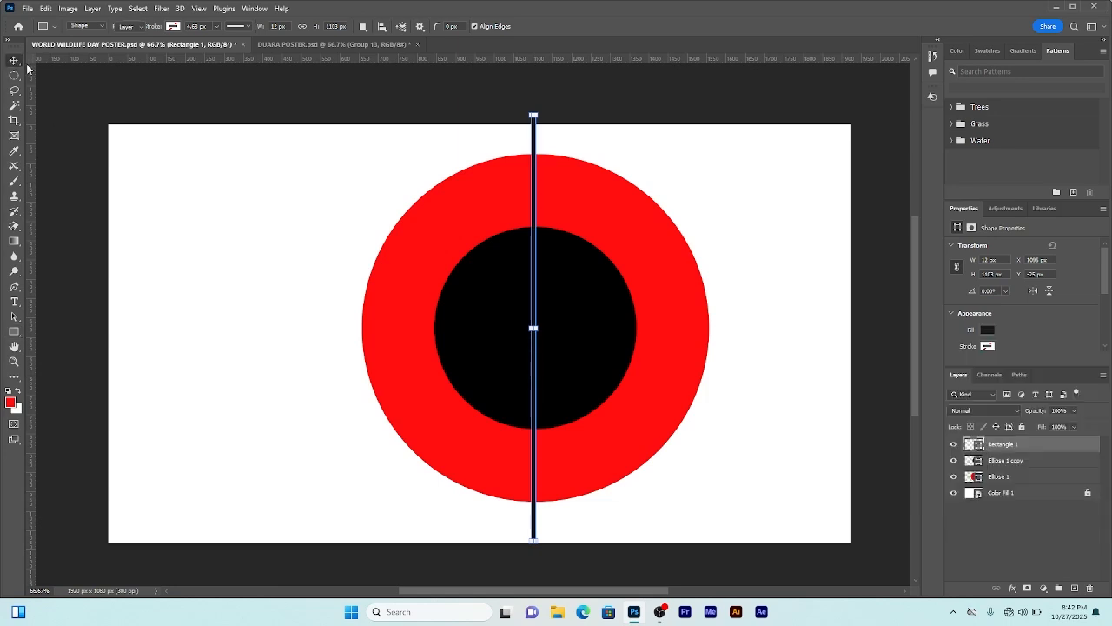
Step: Select the bar and both circles and align their horizontal centres
click(536, 145)
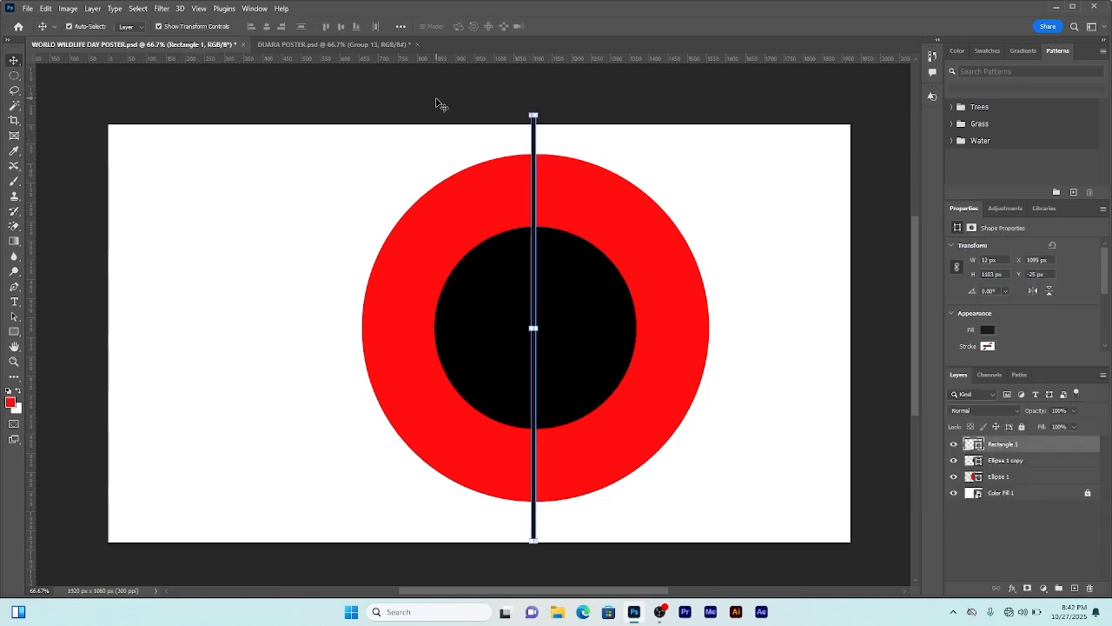
drag(441, 104, 629, 168)
click(266, 26)
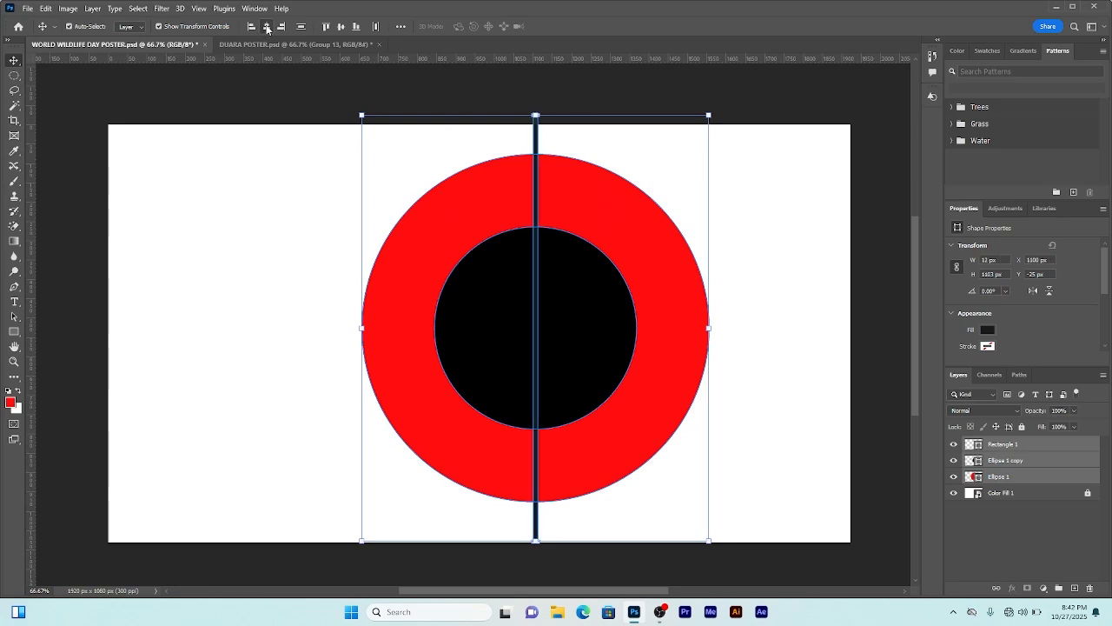
click(738, 111)
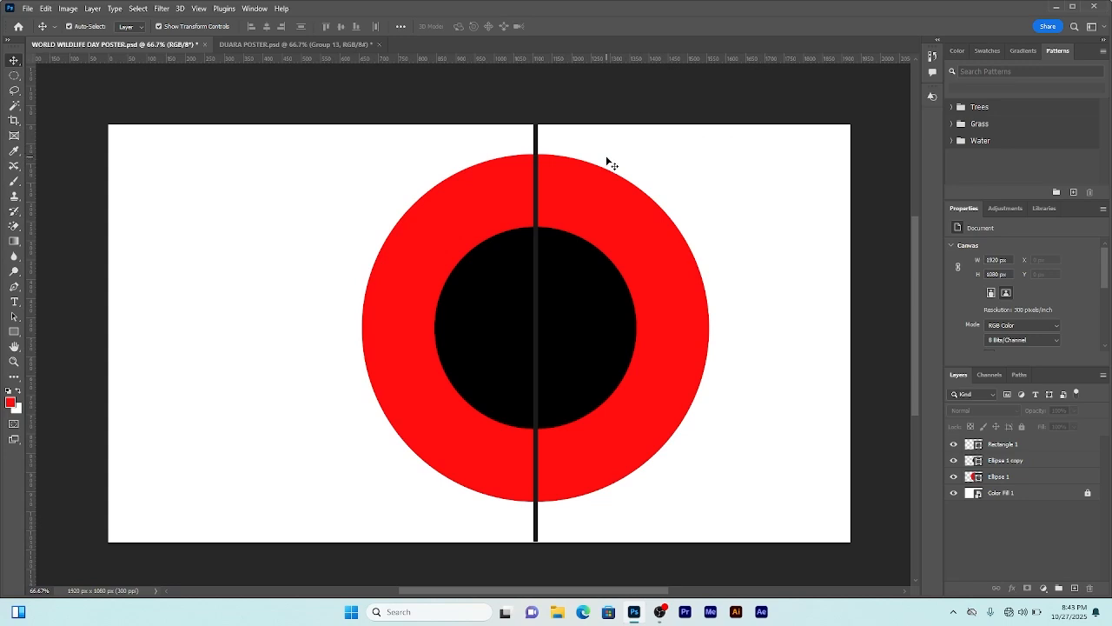
Step: Duplicate the vertical bar and rotate the copy to 45°
click(535, 143)
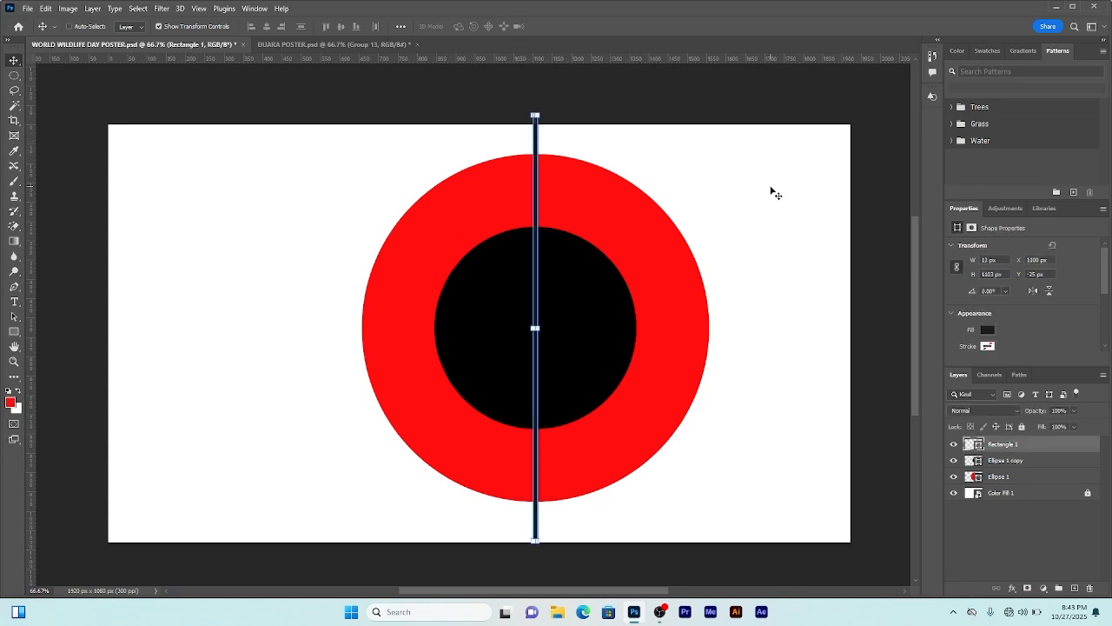
key(ctrl+j)
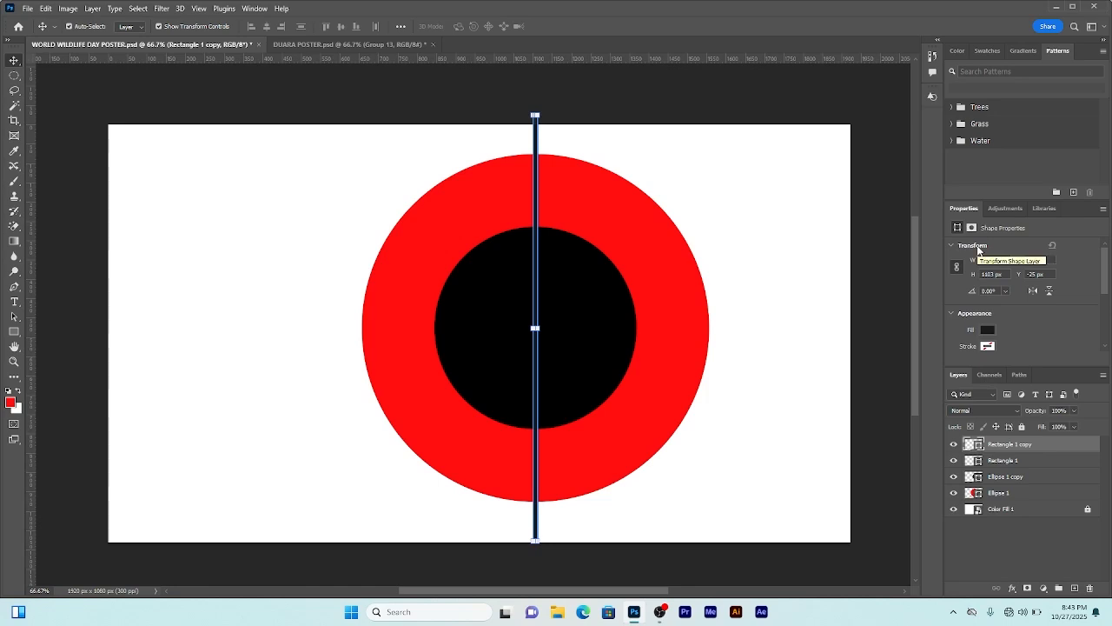
click(997, 291)
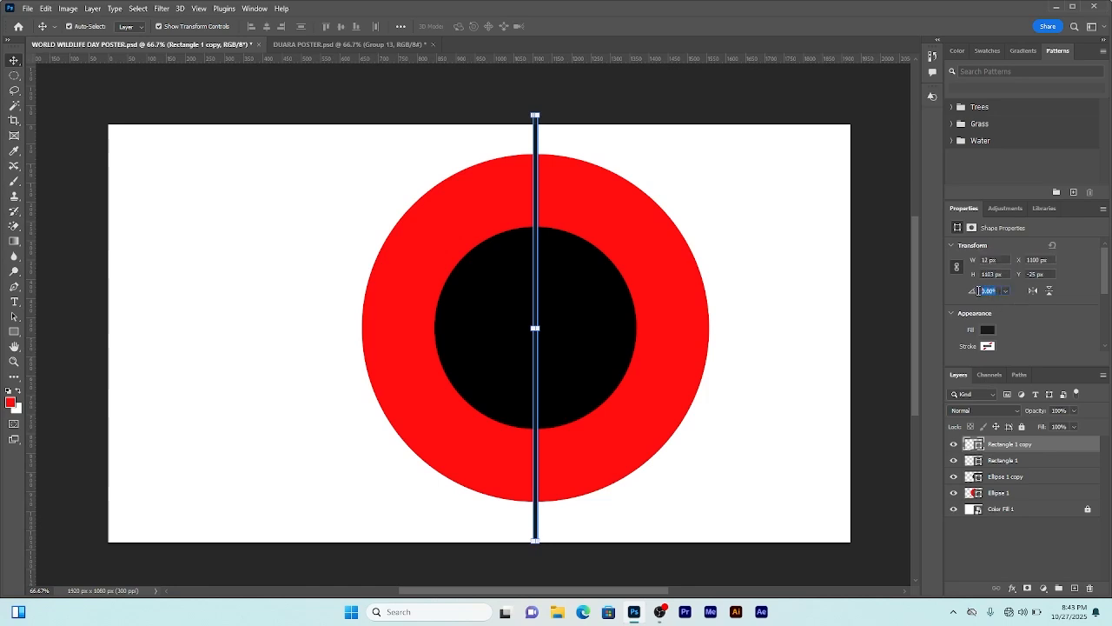
text(45)
key(Return)
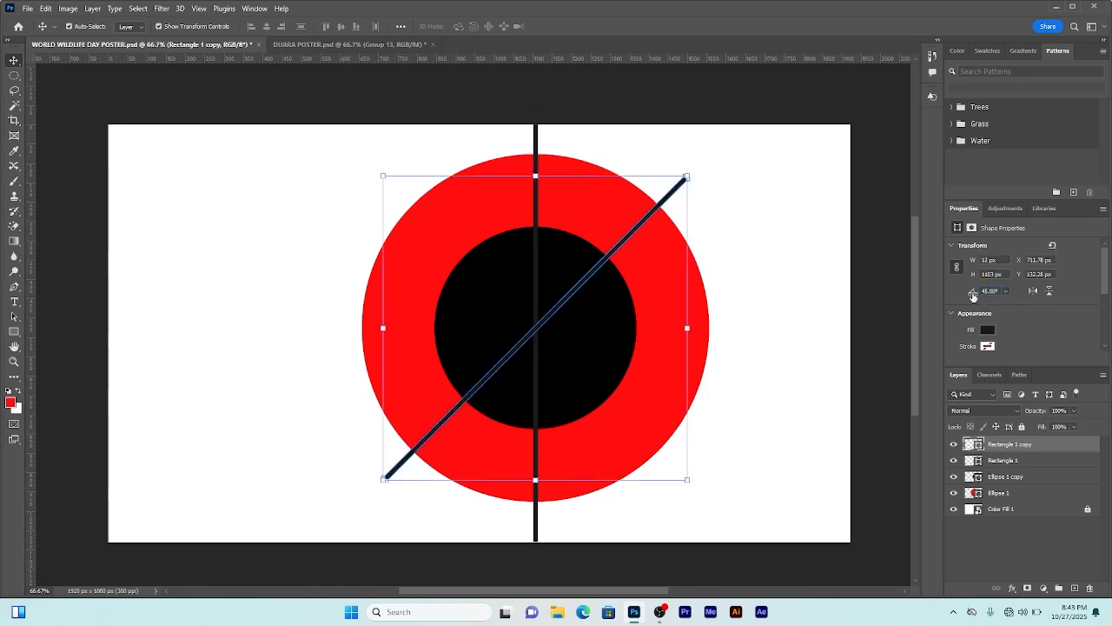
click(789, 238)
Step: Duplicate the original vertical bar again and rotate this copy to 90°
click(536, 138)
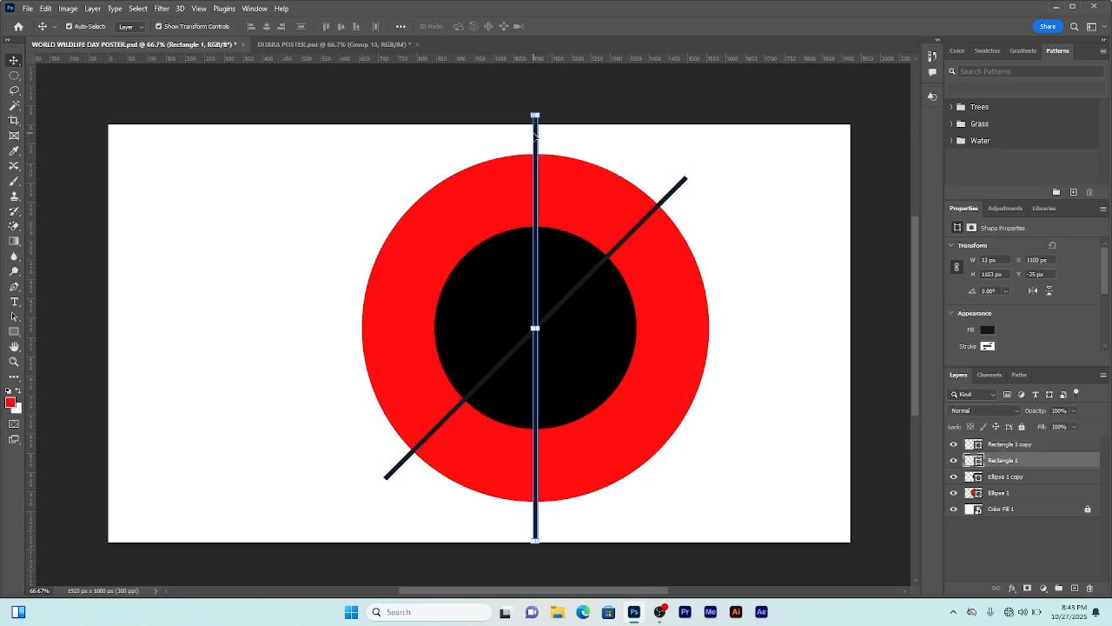
key(ctrl+j)
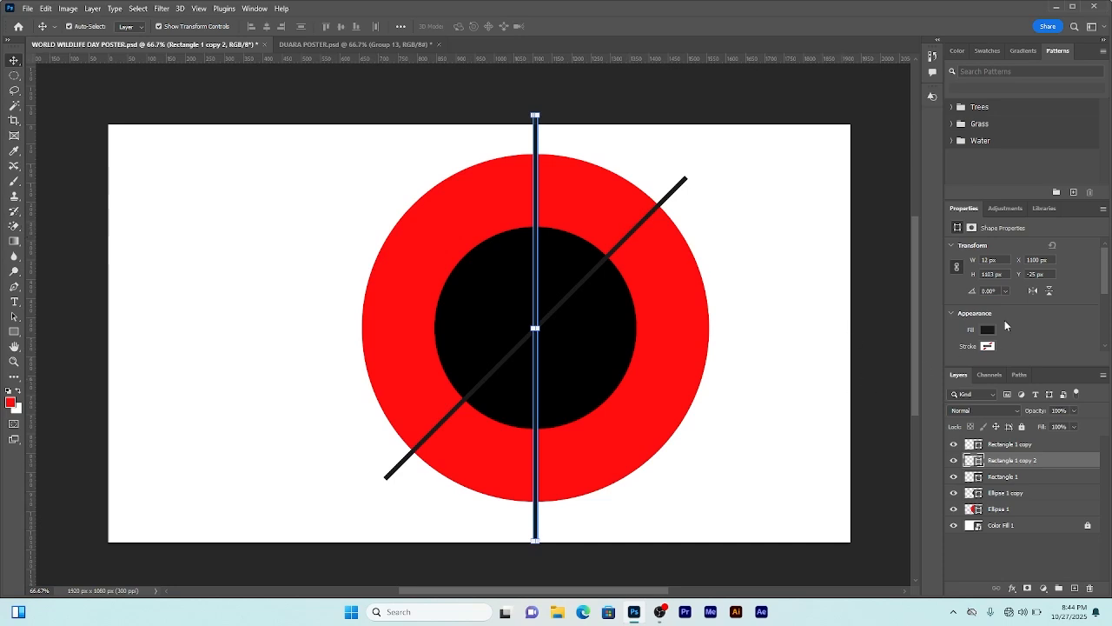
click(981, 291)
key(Return)
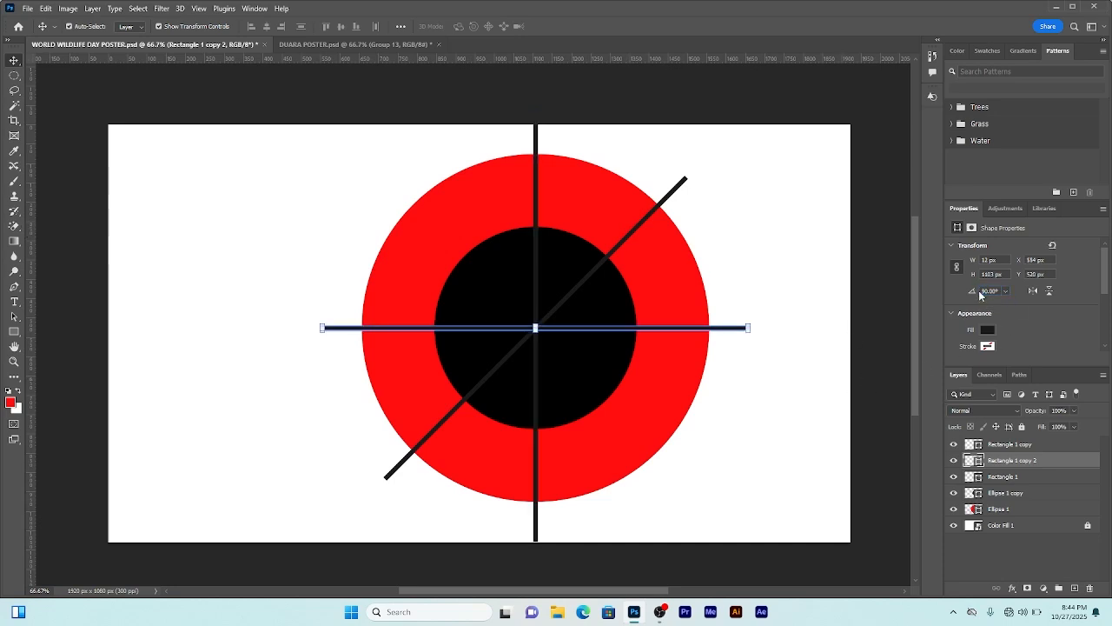
Step: Duplicate the original vertical bar once more and rotate this copy to -45°
click(536, 136)
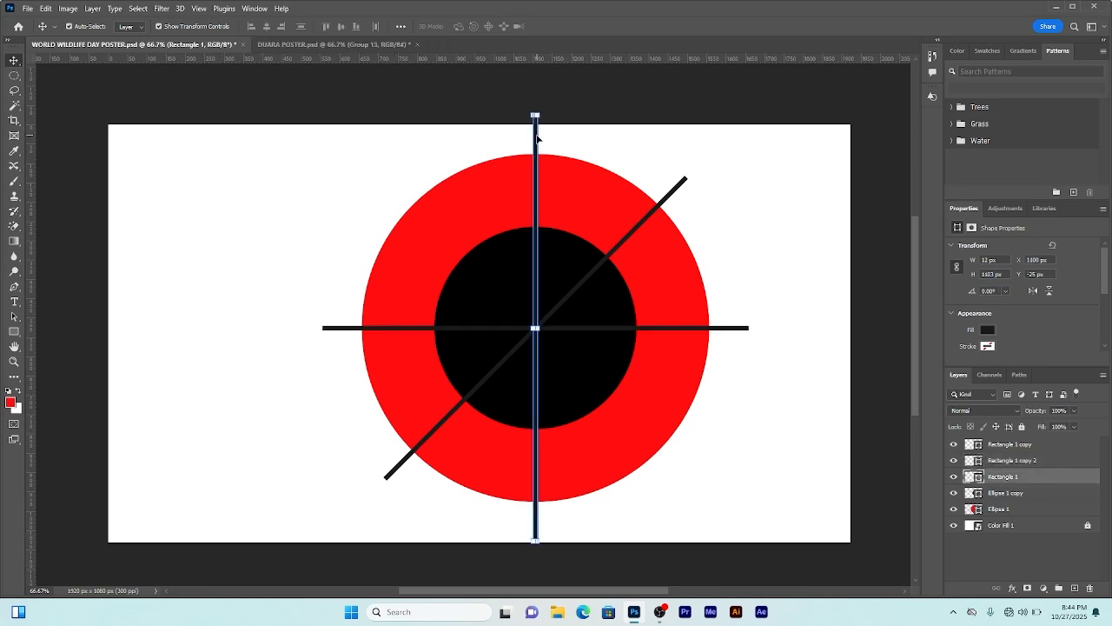
key(ctrl+j)
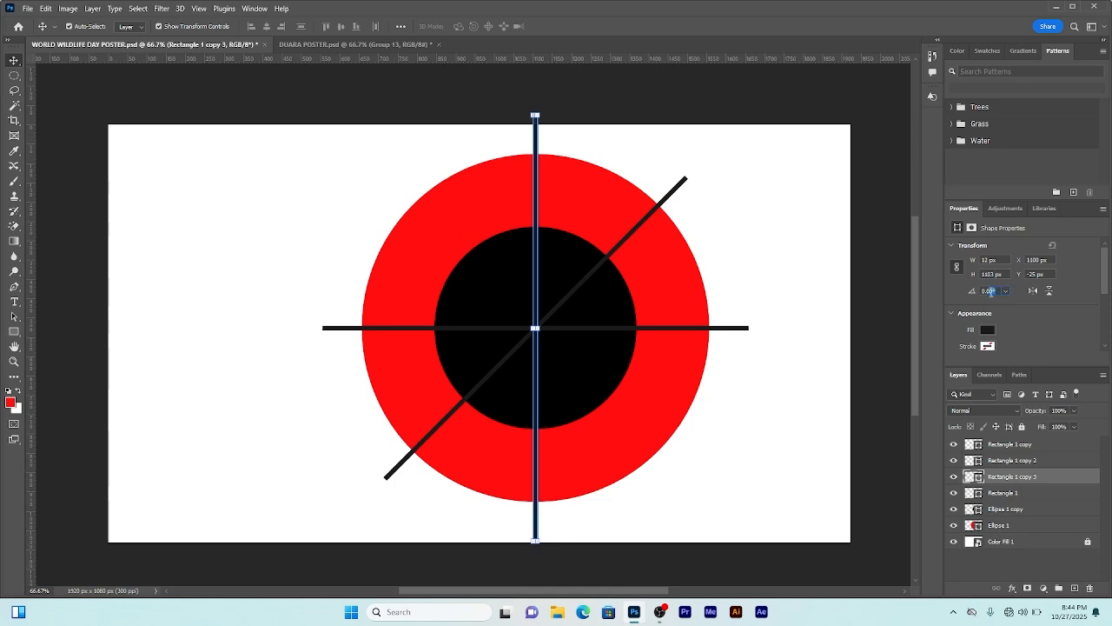
click(989, 291)
text(4)
text(45)
key(Return)
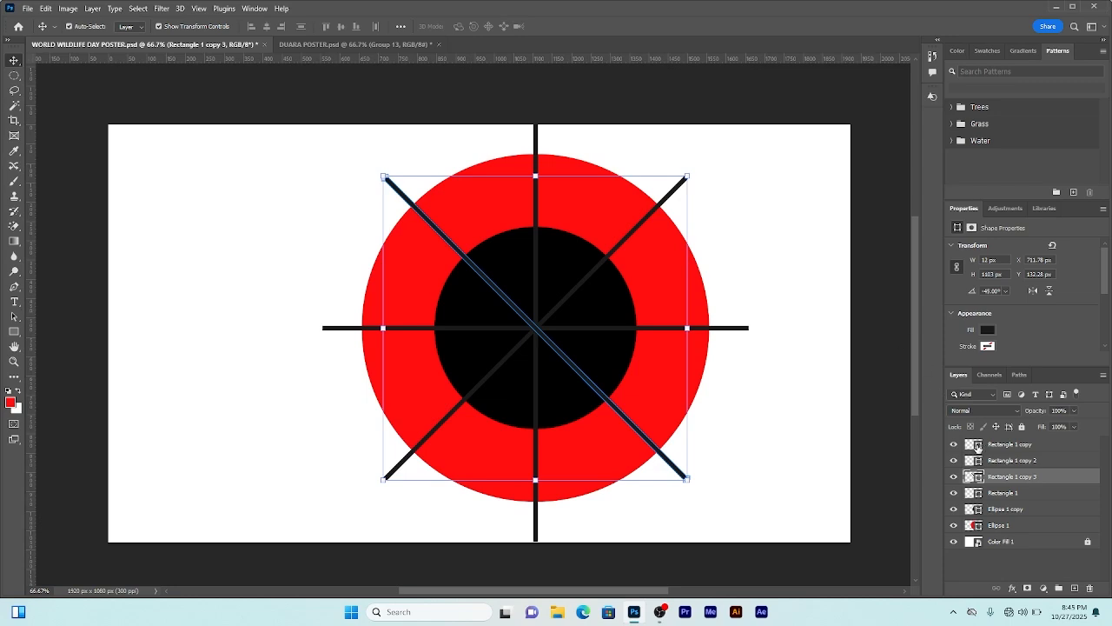
Step: Select the inner circle layer through all four bar layers and convert them into one smart object
click(1010, 509)
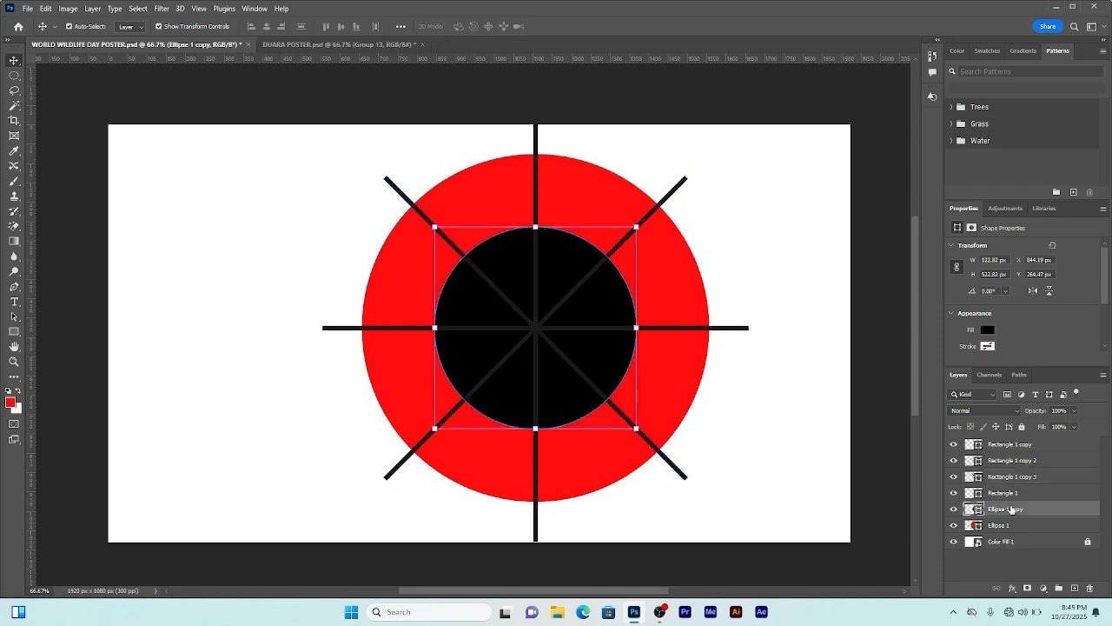
shift+click(1010, 447)
right_click(1000, 449)
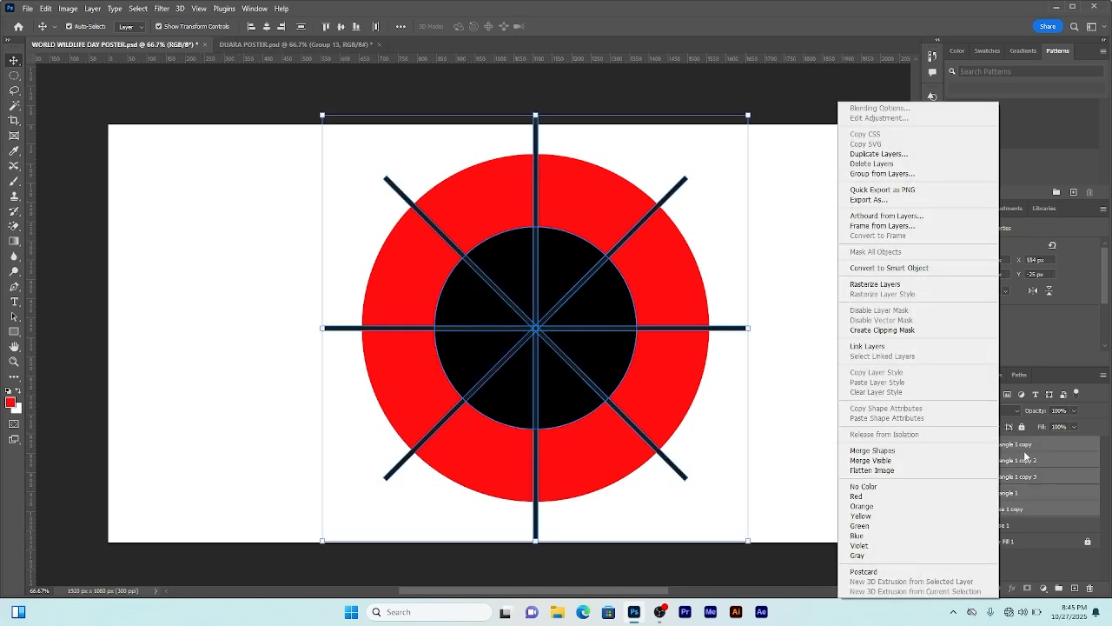
click(904, 270)
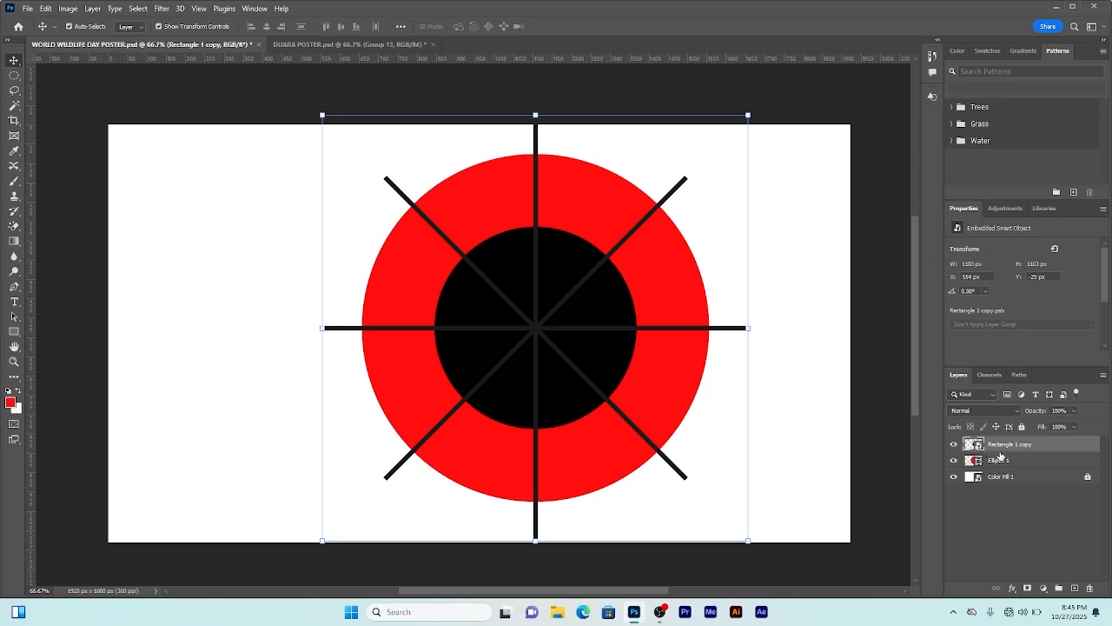
Step: Toggle the visibility of the smart object and the red circle to compare them
click(954, 444)
click(953, 444)
click(954, 459)
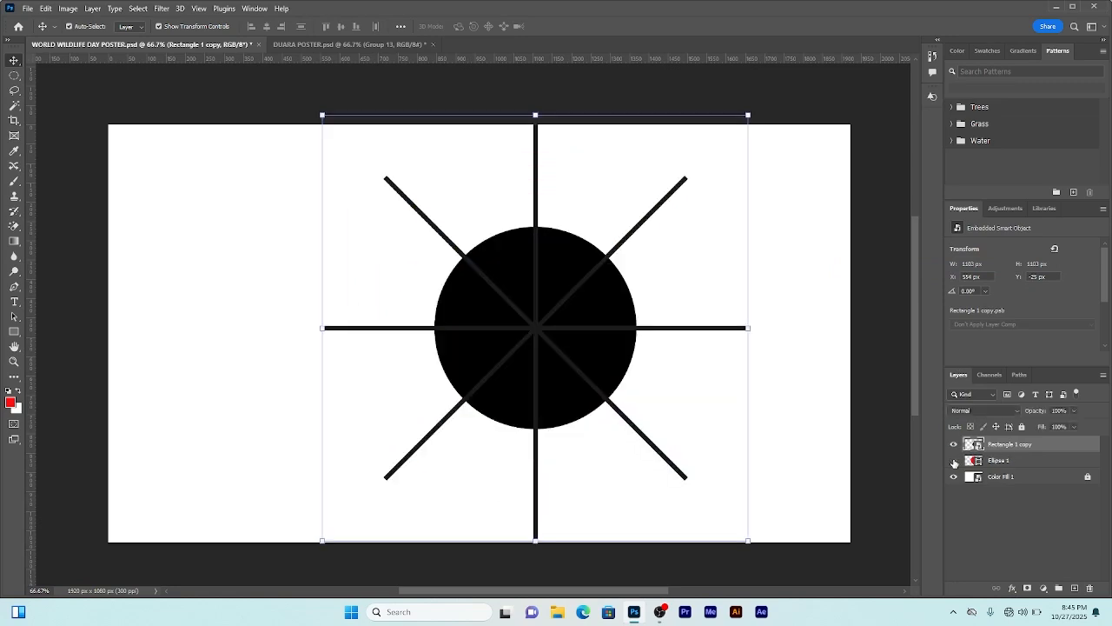
click(954, 459)
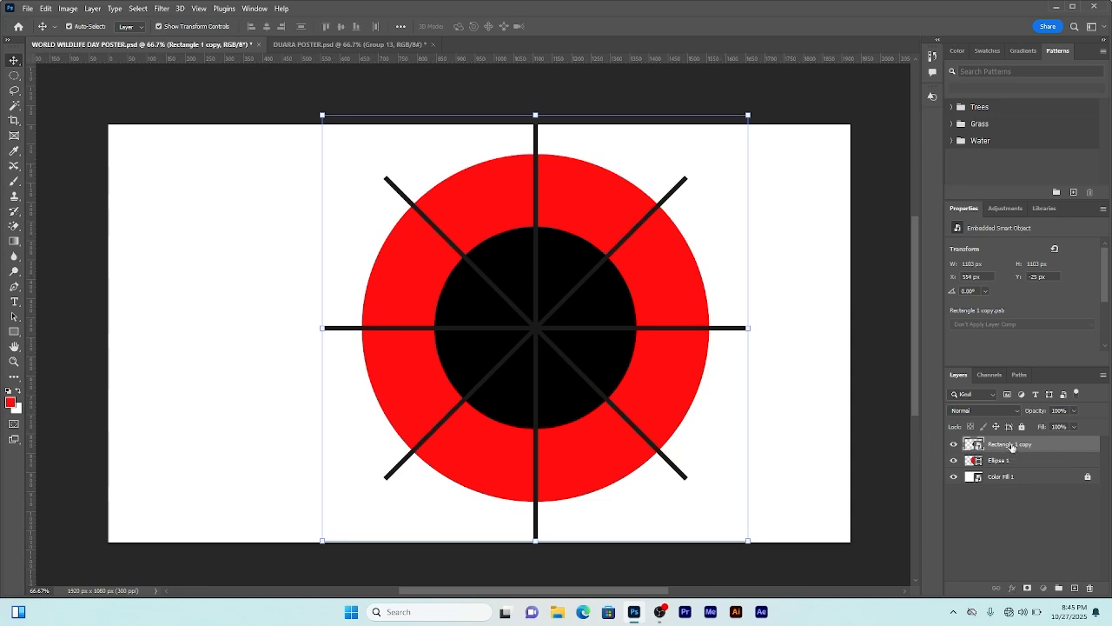
Step: Run Select Subject on the smart object layer
click(138, 8)
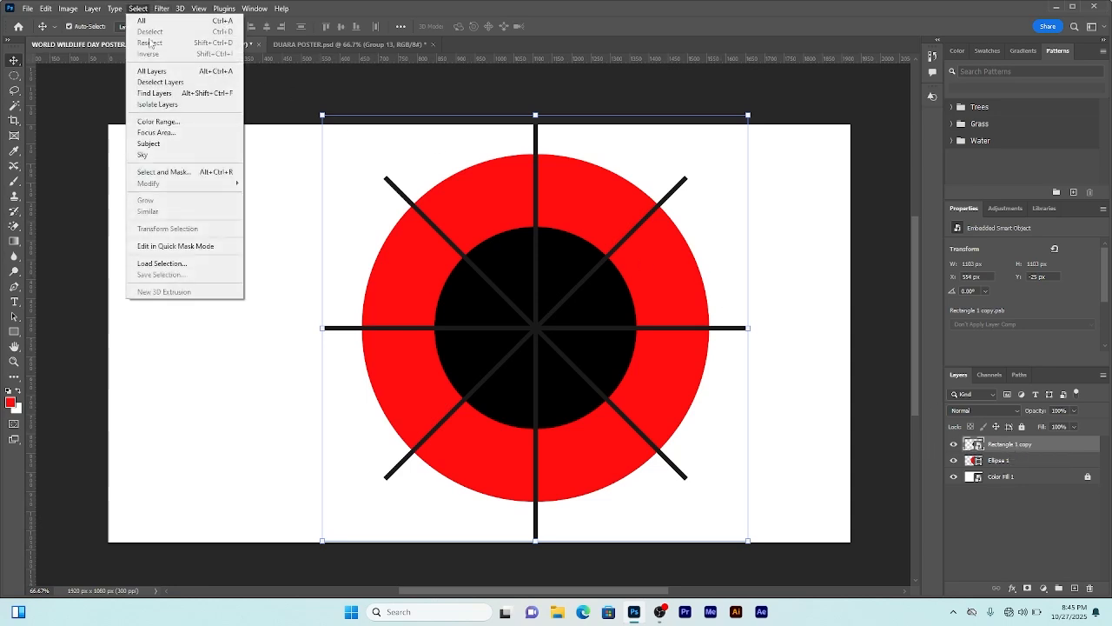
click(149, 144)
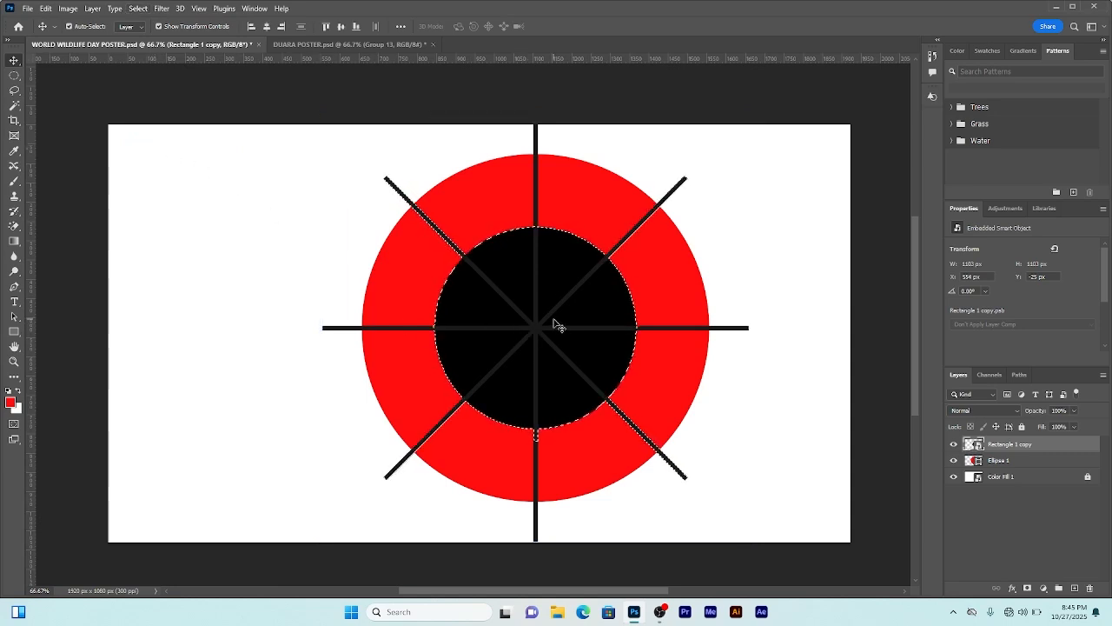
Step: Set the Quick Selection tool to add mode with a 64 px brush and add all the bars to the circle selection
scroll(541, 298, up, 1)
key(w)
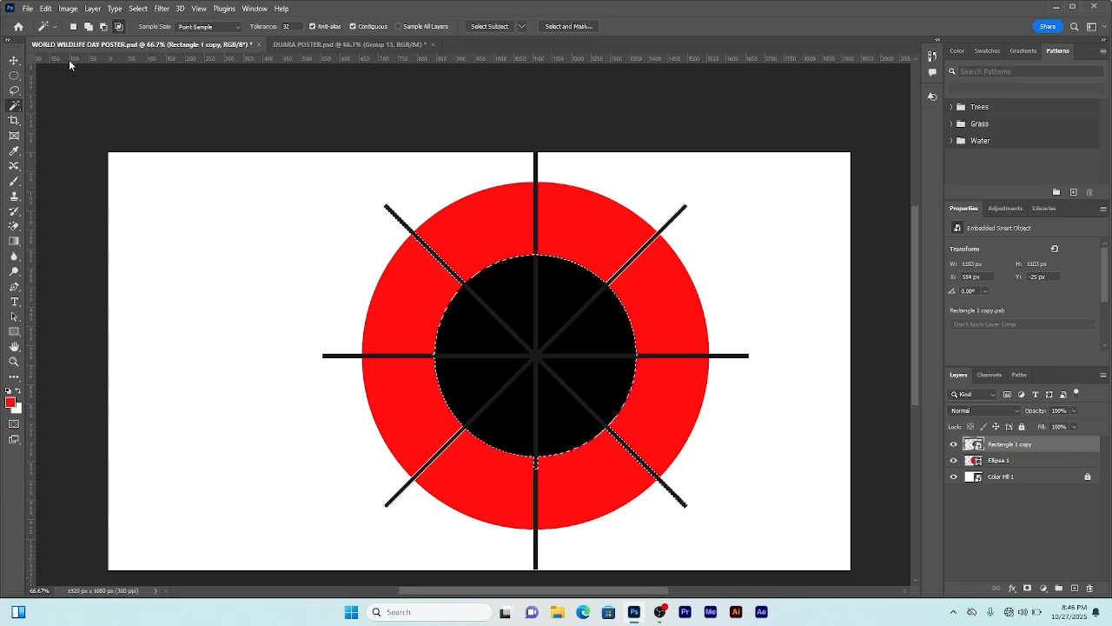
right_click(15, 105)
click(54, 113)
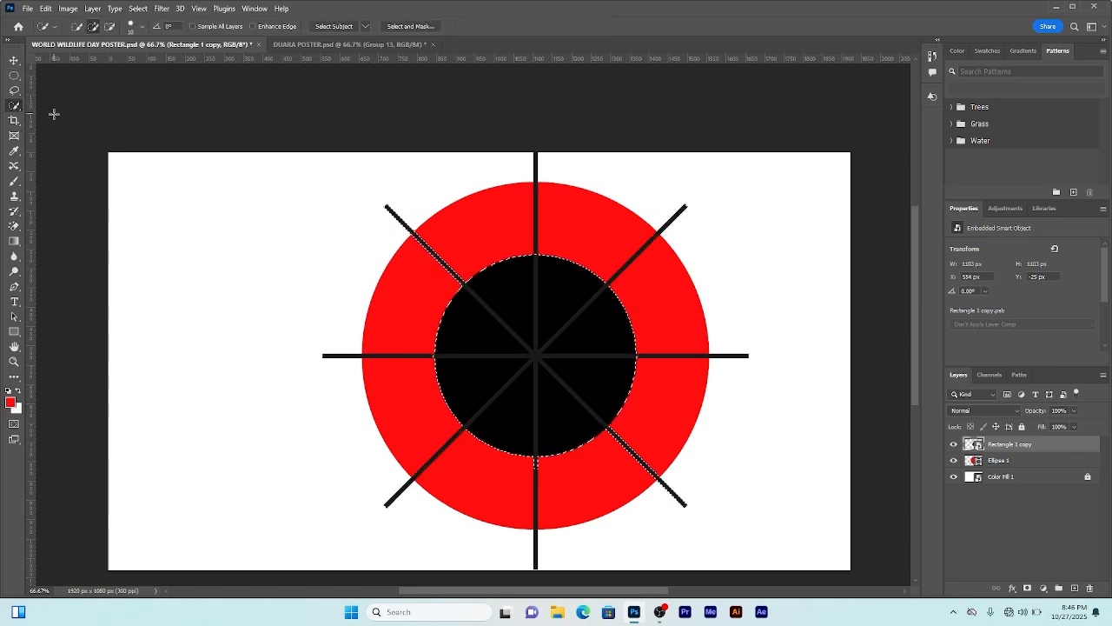
scroll(307, 154, down, 1)
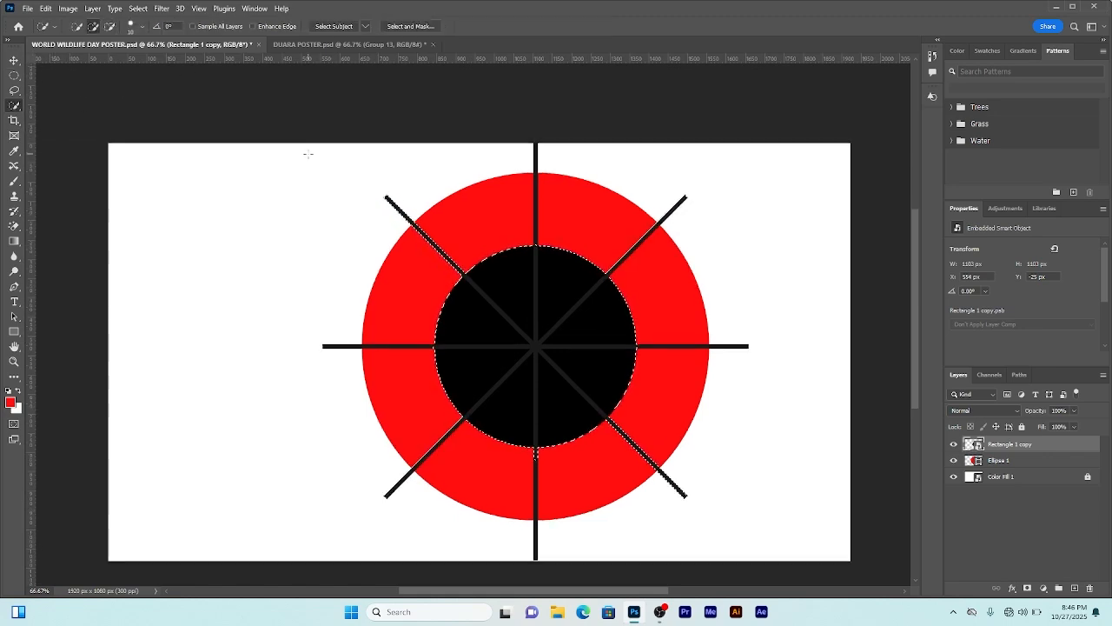
right_click(18, 111)
click(94, 30)
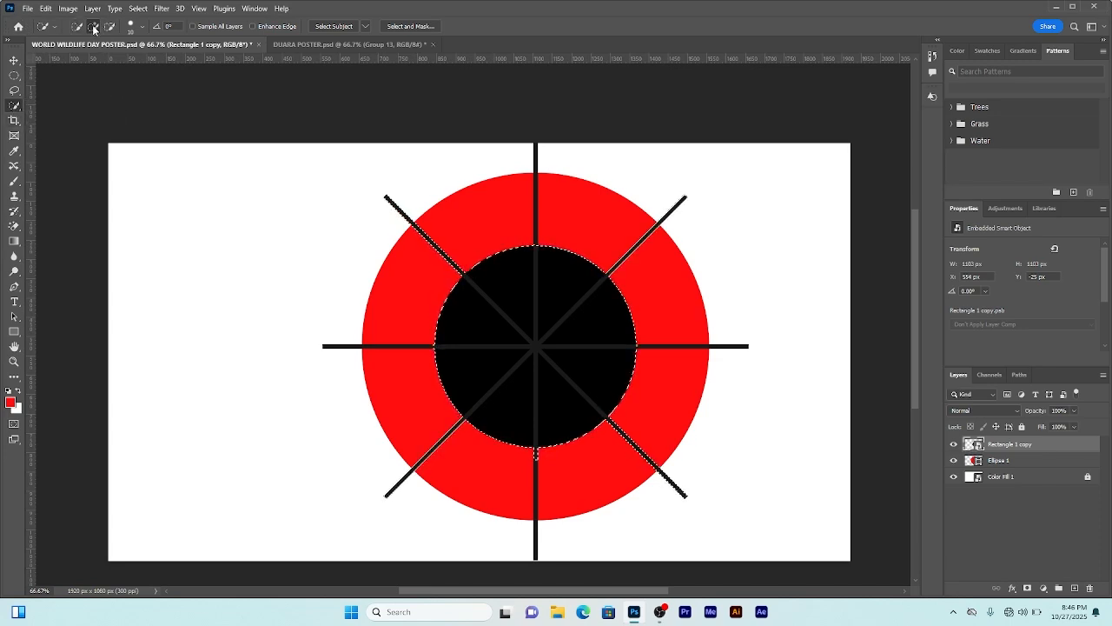
click(132, 28)
drag(83, 60, 95, 61)
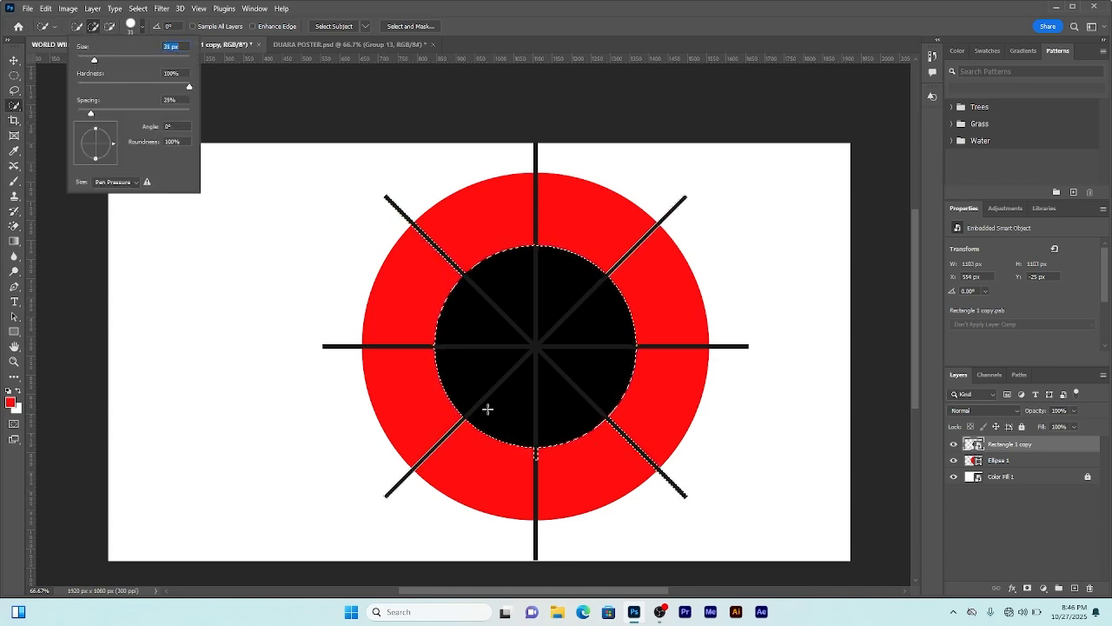
text(64)
key(Return)
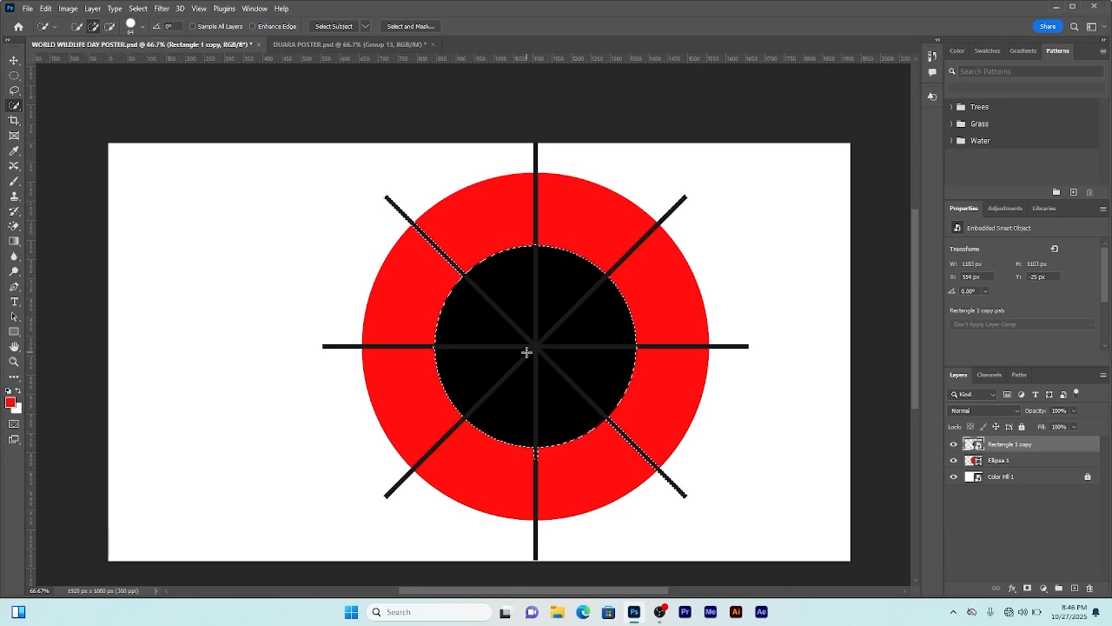
click(533, 477)
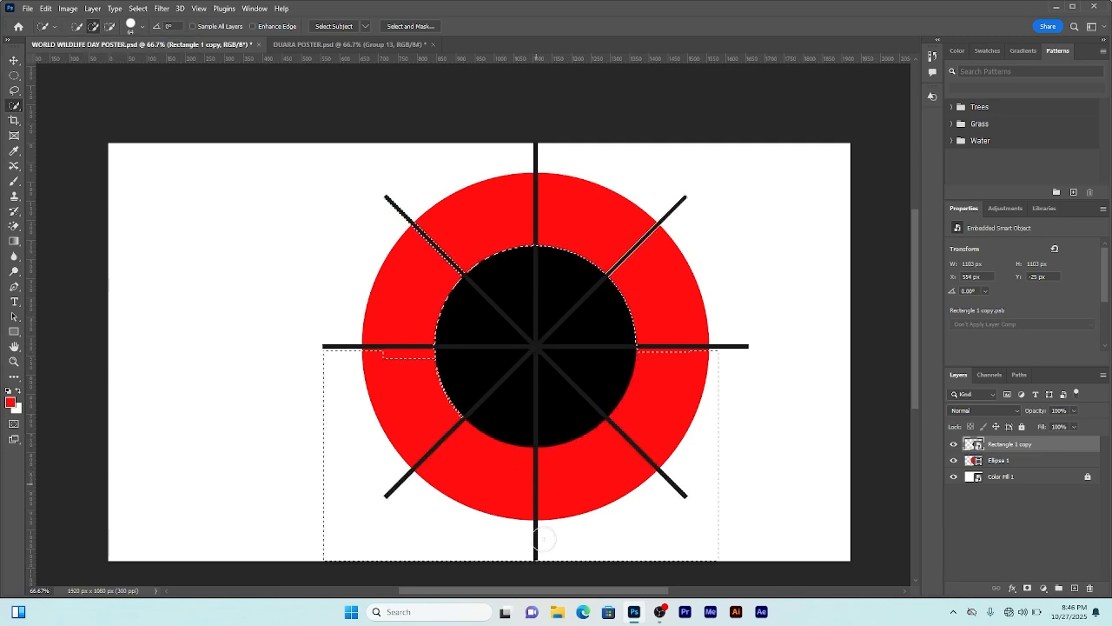
click(600, 287)
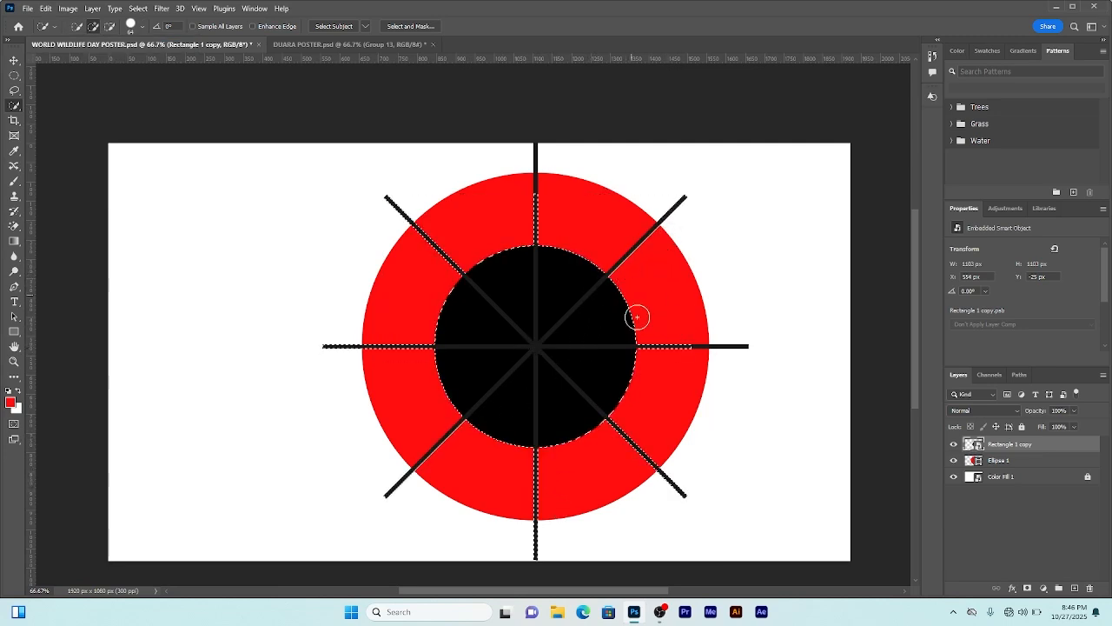
click(670, 340)
scroll(604, 343, down, 1)
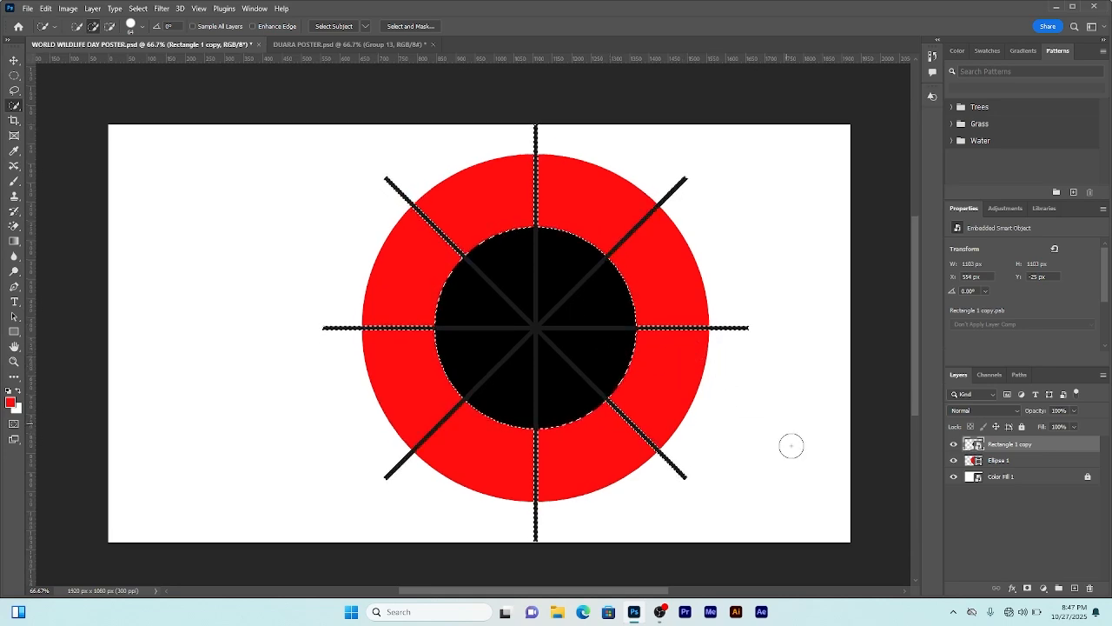
Step: Add a layer mask from the selection to the red circle layer and invert it
key(v)
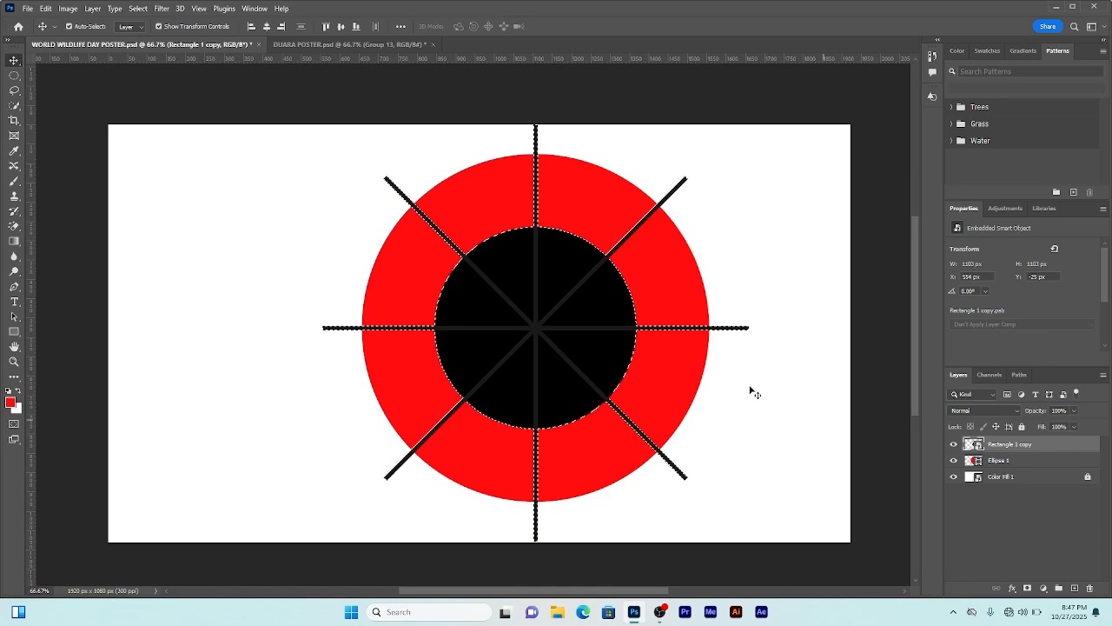
click(1017, 461)
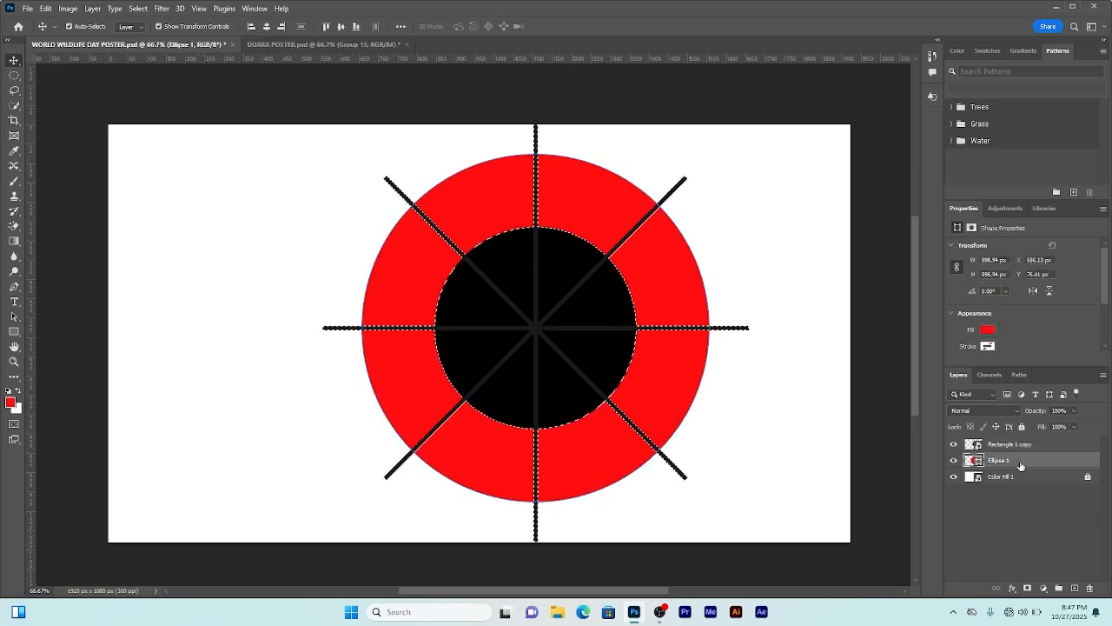
click(1028, 589)
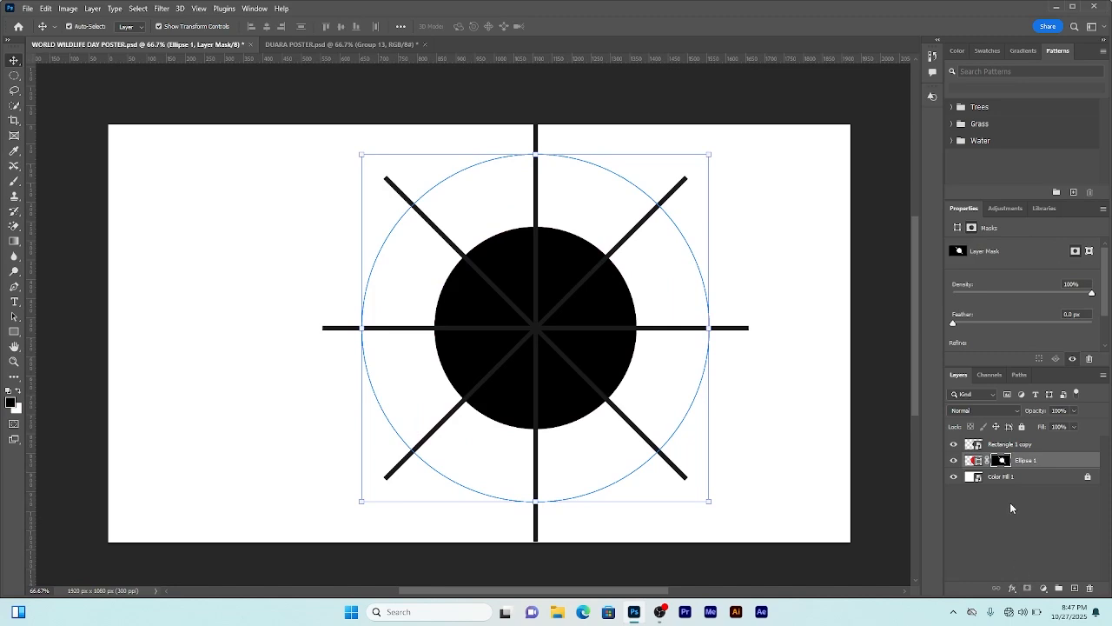
key(ctrl+i)
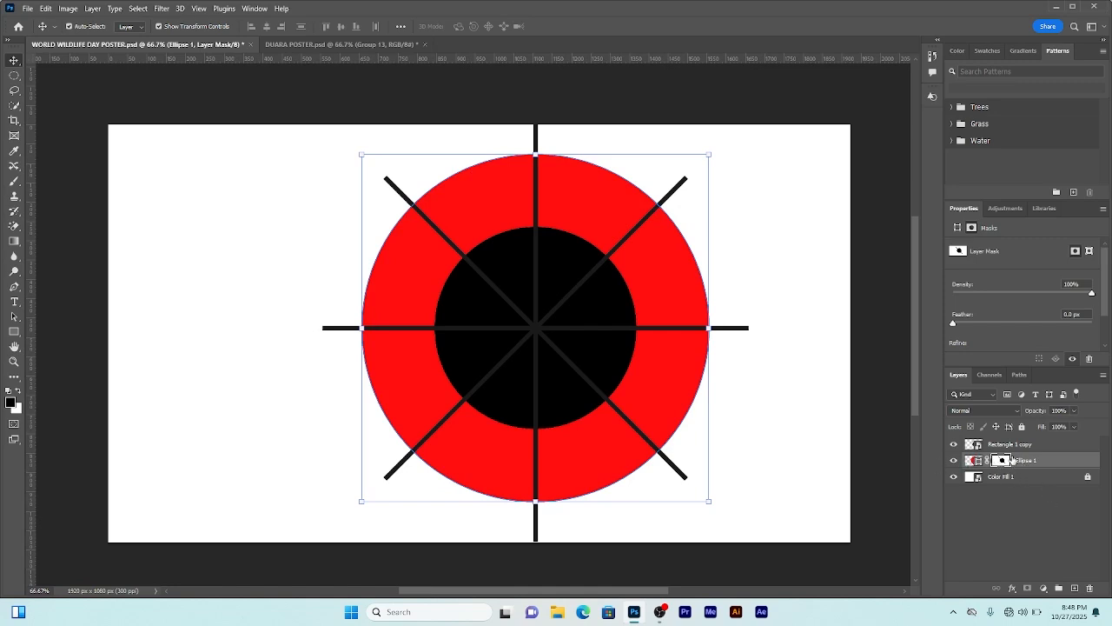
Step: Hide the bars smart object and convert the masked red circle layer into a smart object
click(954, 445)
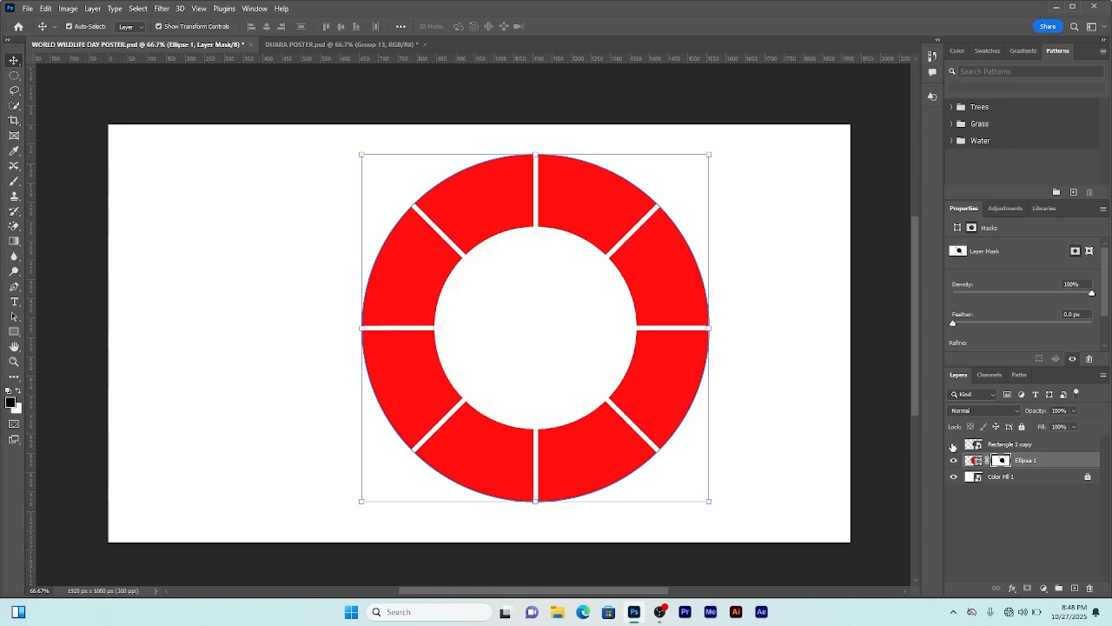
right_click(1021, 465)
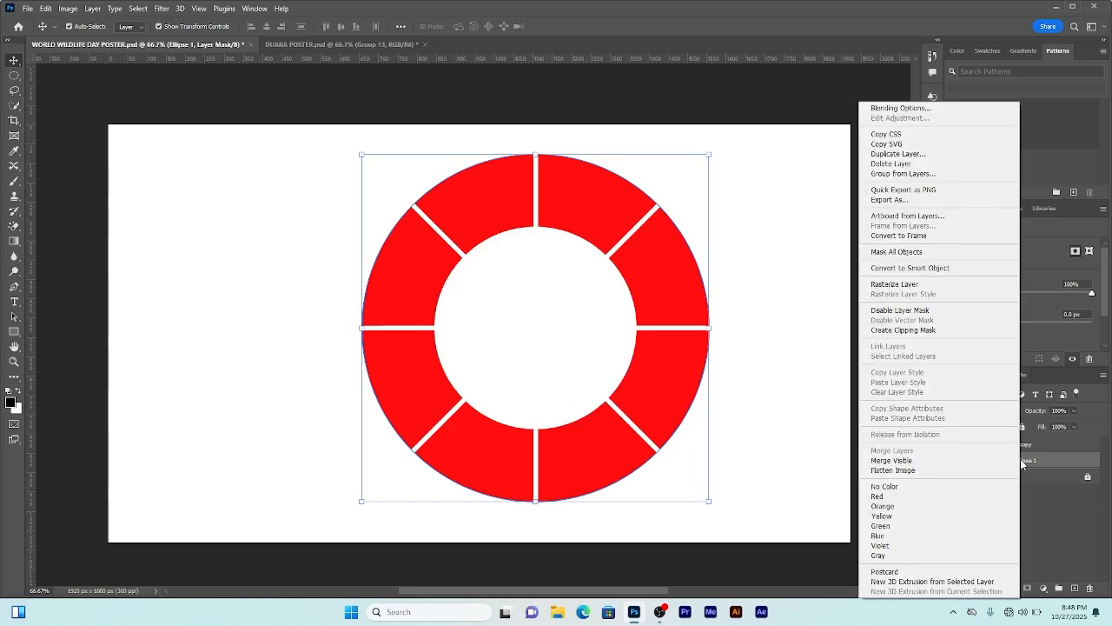
click(919, 269)
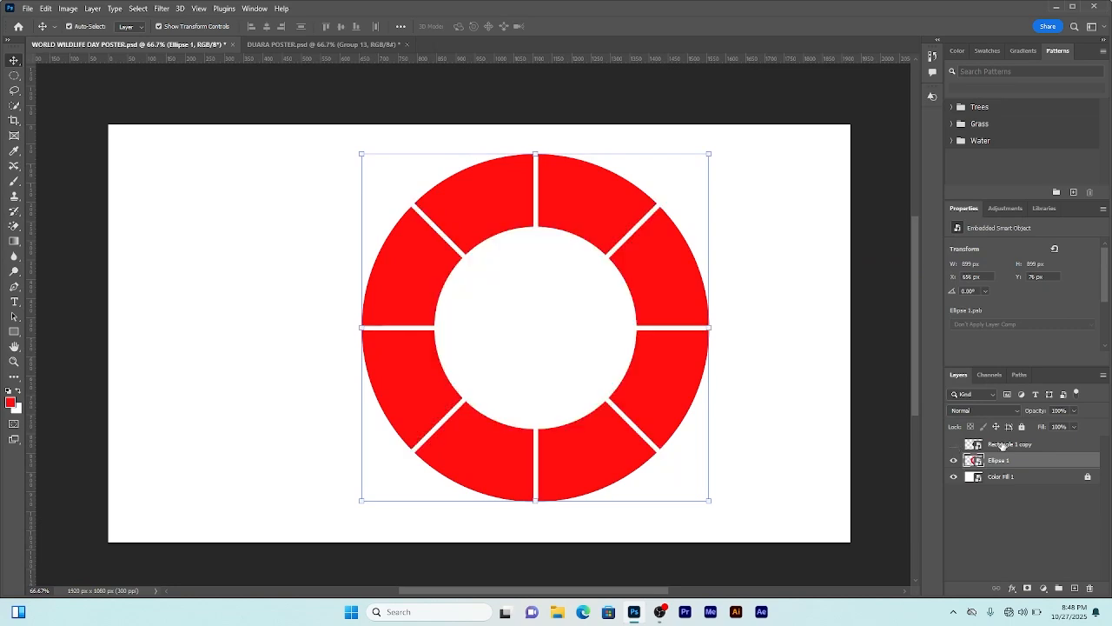
Step: Move the bars layer below the ring layer and drag the ring slightly up and left on the canvas
drag(1008, 444, 1014, 468)
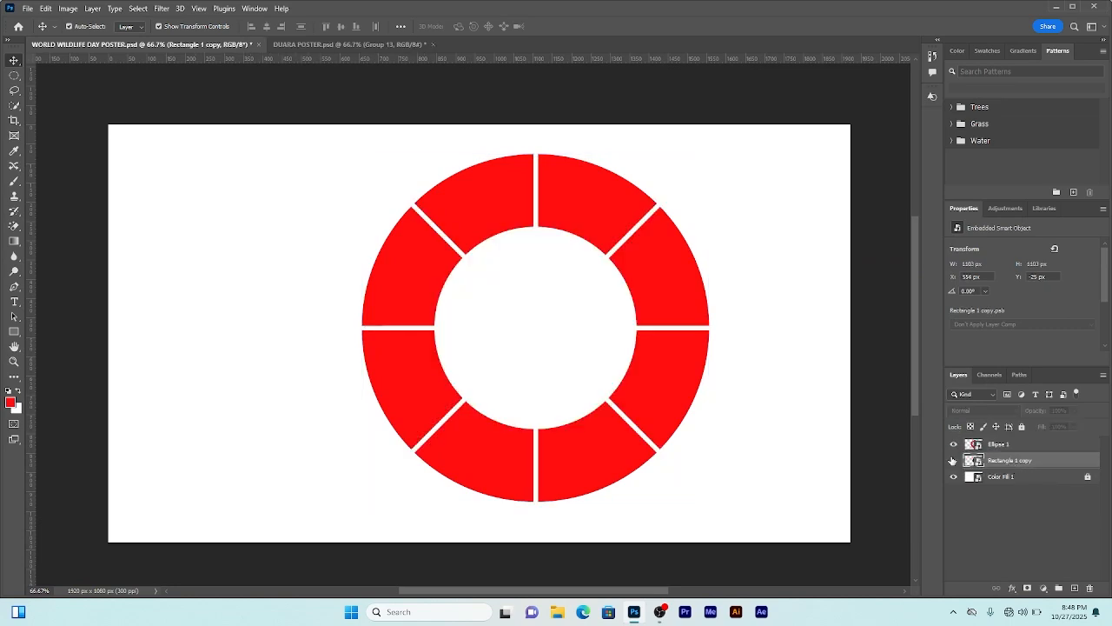
click(651, 241)
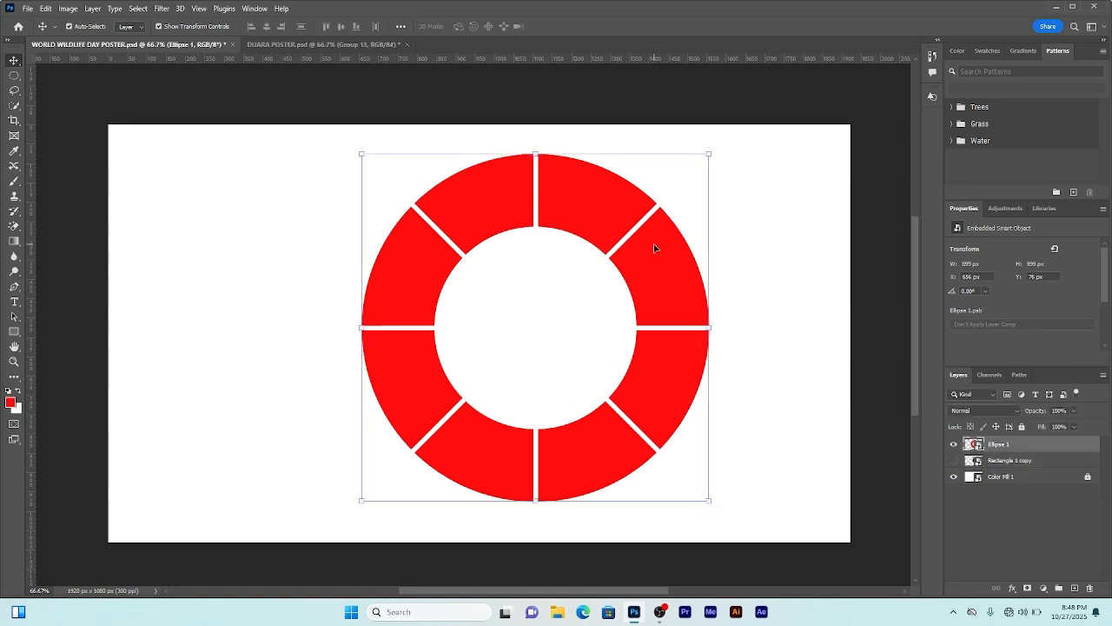
drag(665, 273, 596, 269)
drag(664, 311, 611, 270)
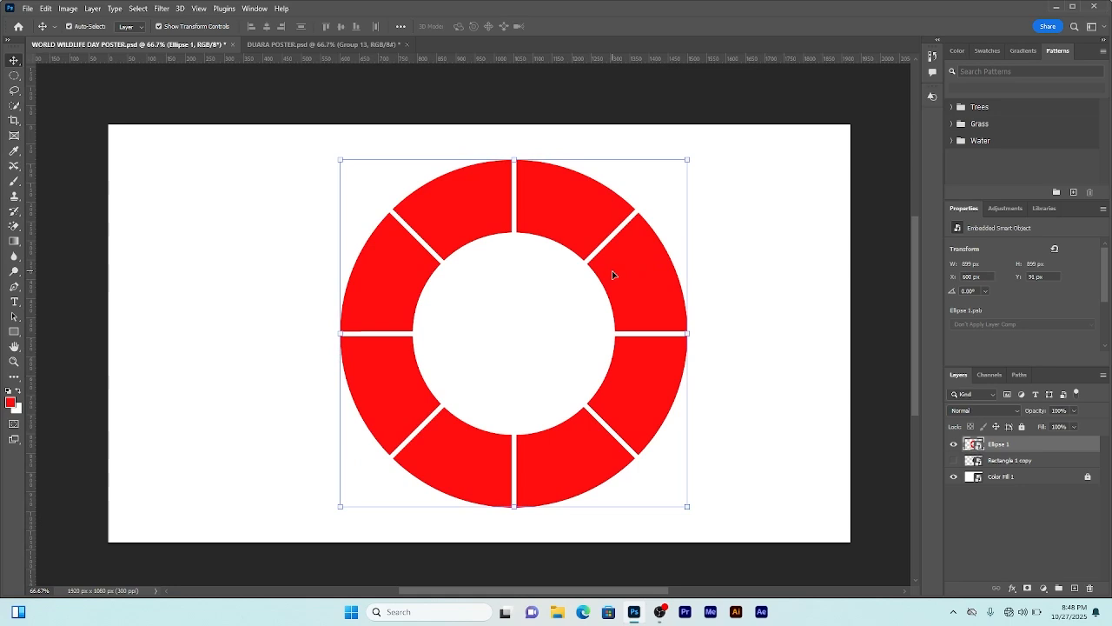
drag(654, 279, 614, 289)
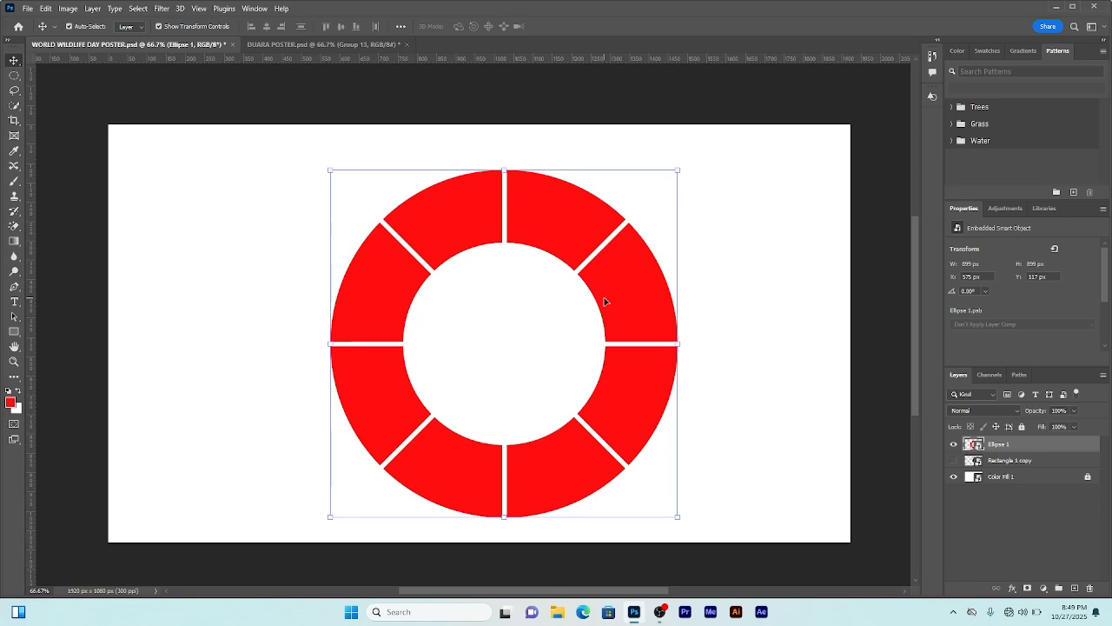
Step: Apply a black Color Overlay layer style to the ring
click(1012, 588)
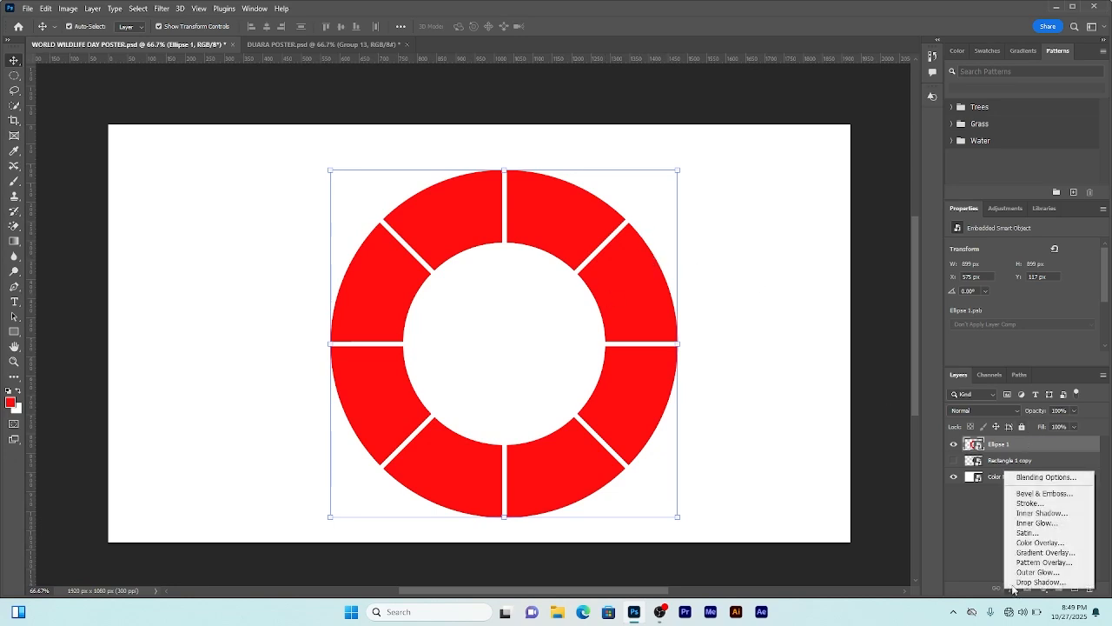
click(1052, 541)
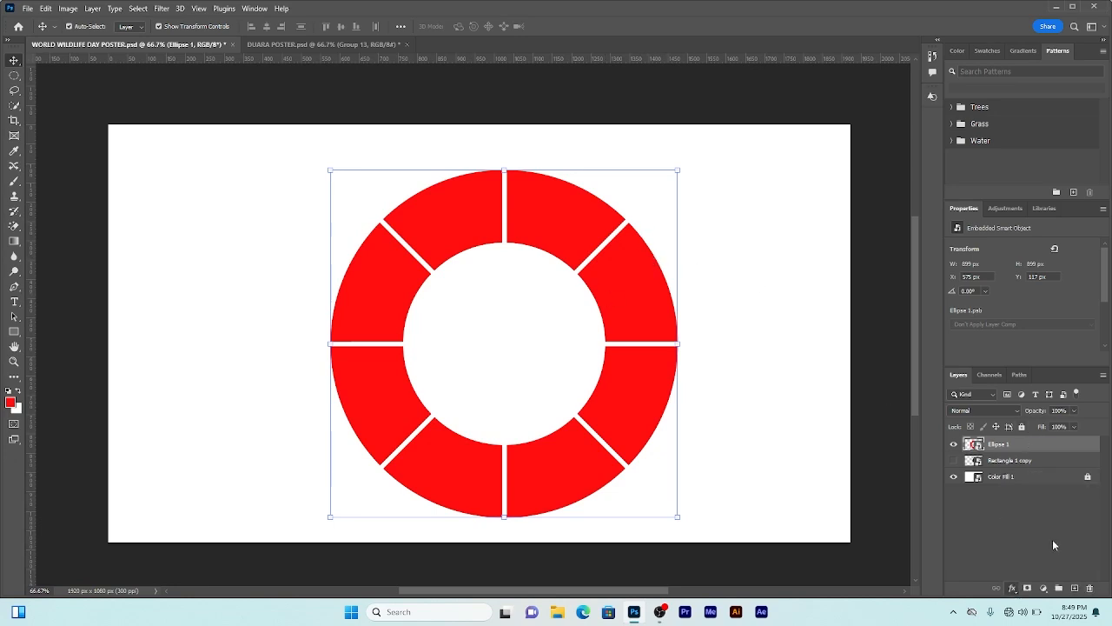
click(900, 85)
drag(878, 275, 801, 389)
click(1074, 235)
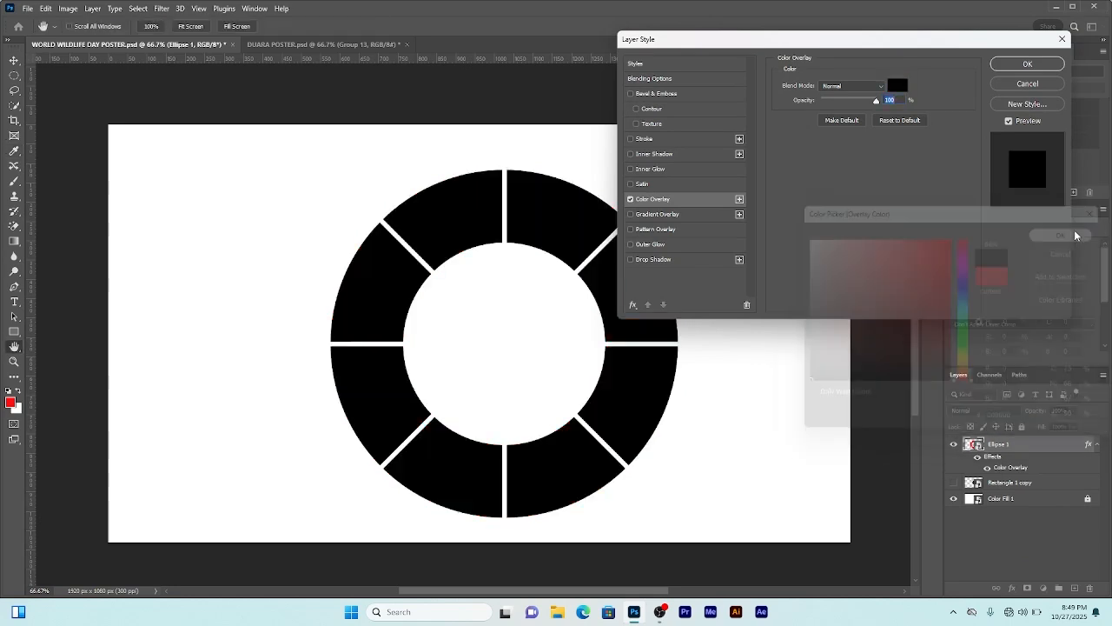
click(1030, 66)
Step: Convert the black ring into a smart object, then reposition it and scale it up on the canvas
right_click(1023, 444)
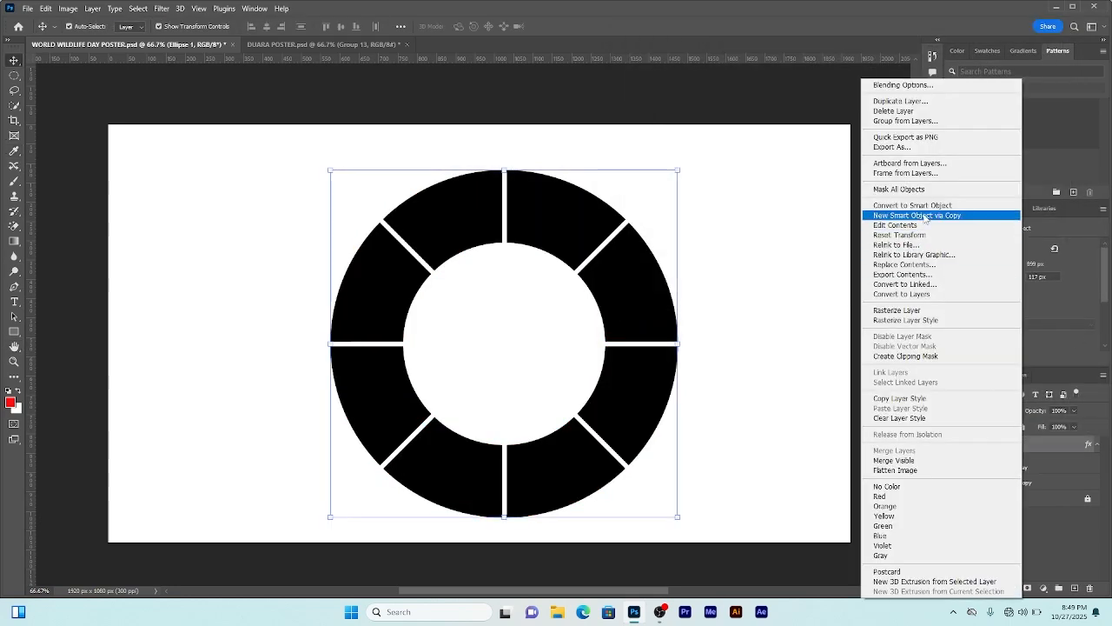
click(947, 215)
drag(643, 387, 623, 386)
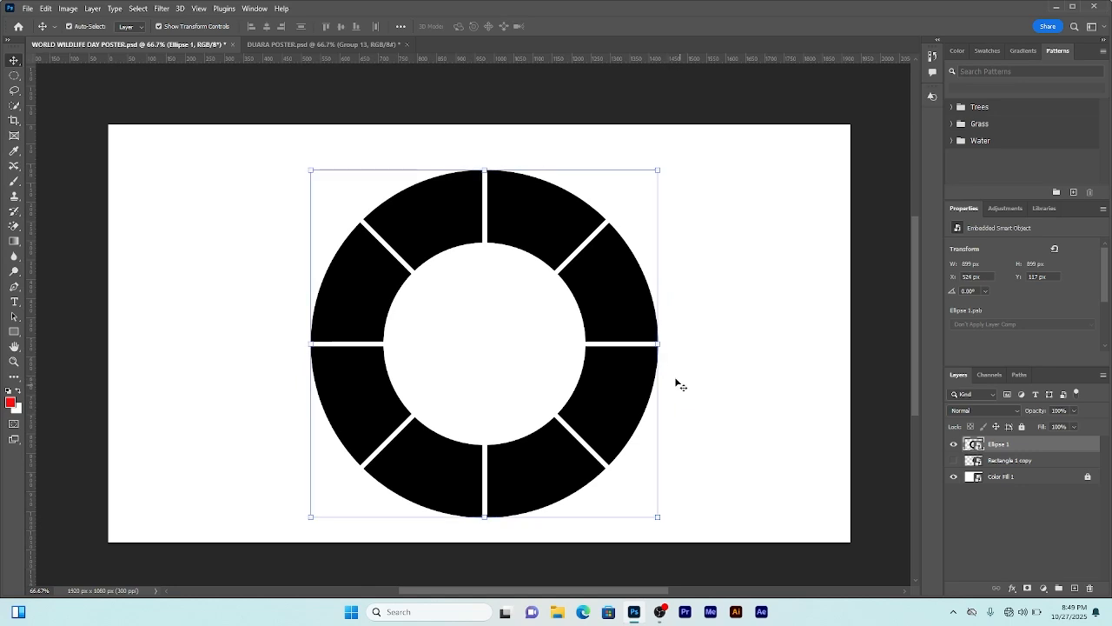
drag(660, 343, 705, 344)
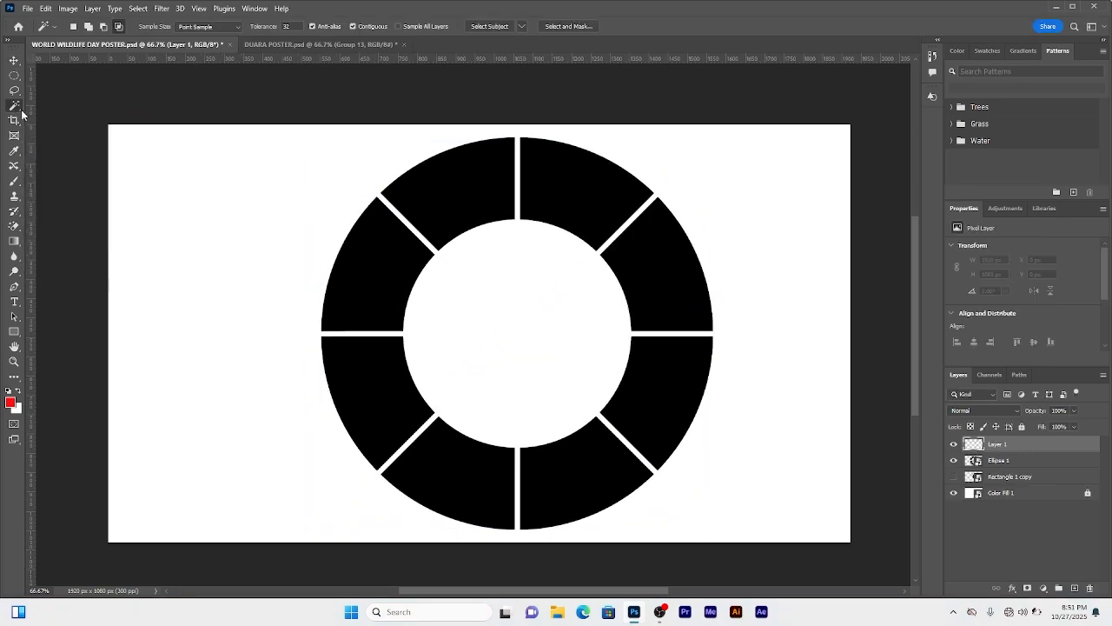
Step: Select the upper-left ring segment with the Magic Wand tool on the ring layer
right_click(15, 107)
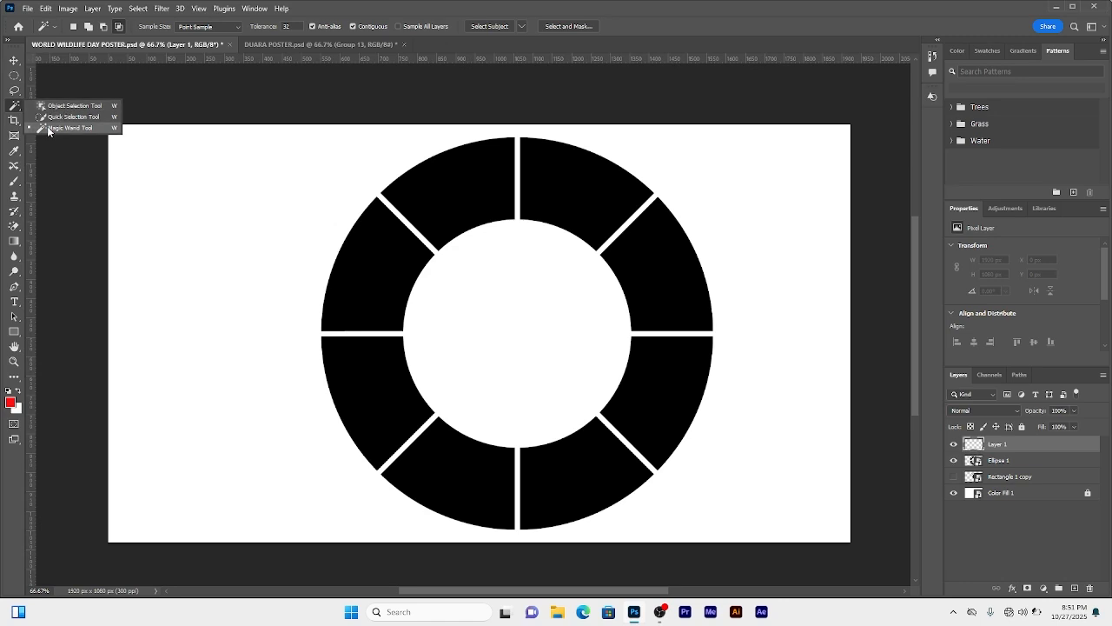
click(48, 129)
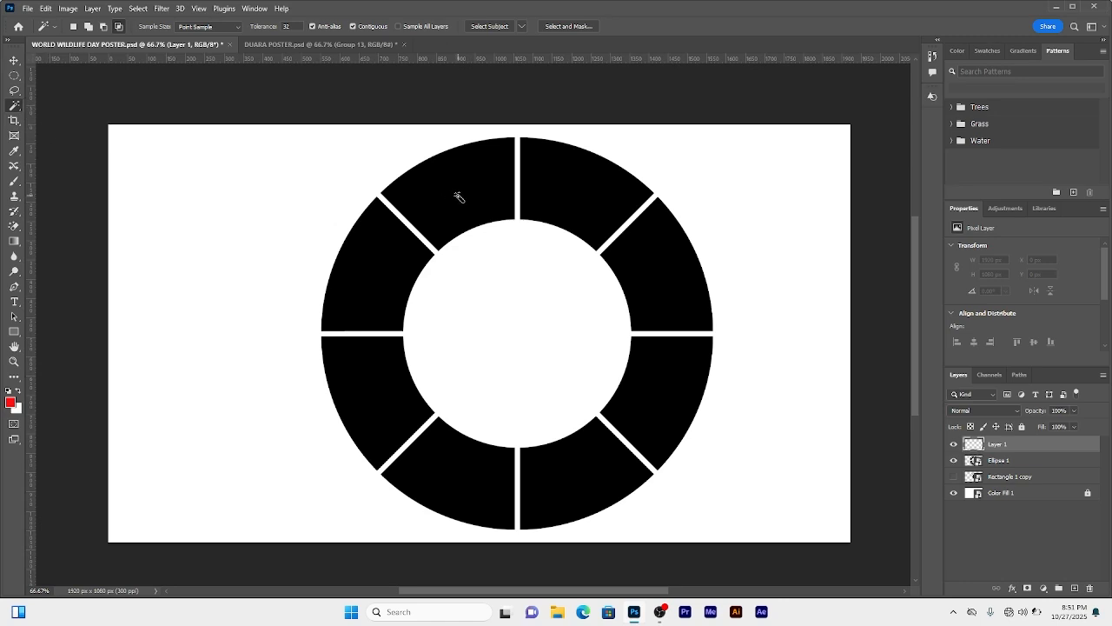
click(1016, 461)
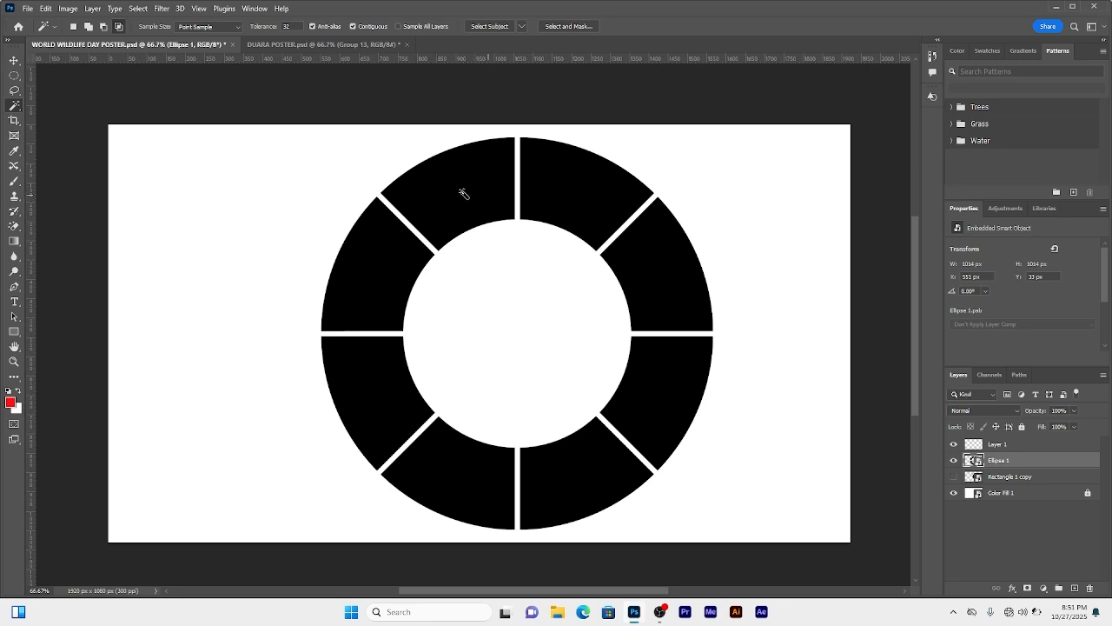
click(501, 192)
Step: Fill the selected segment with a Solid Color layer of 19b1bf and convert that fill layer into a smart object
click(1015, 444)
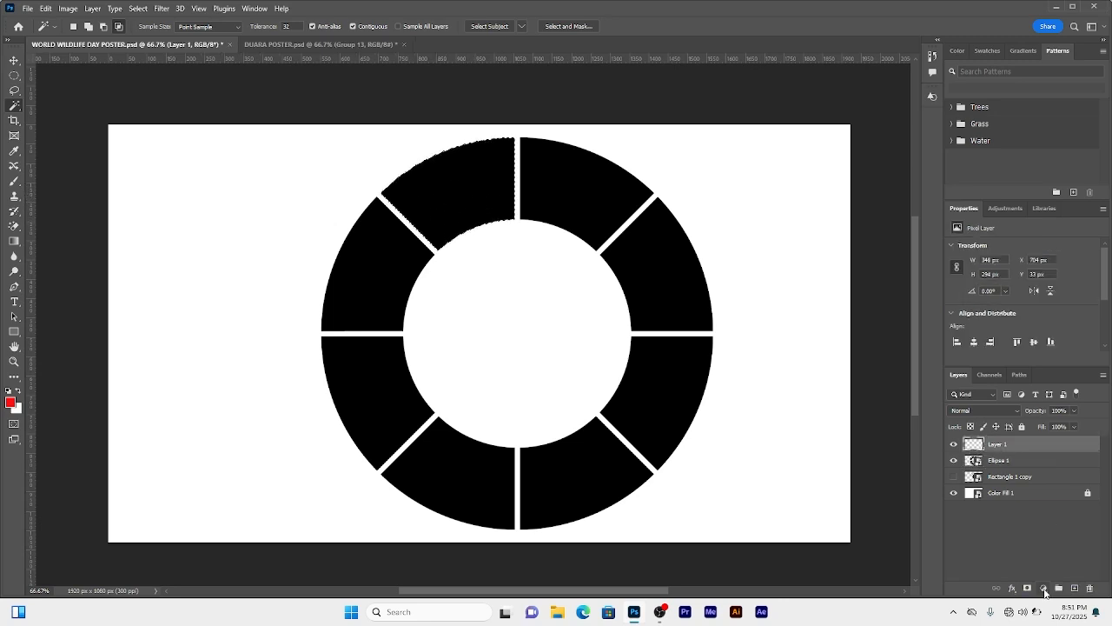
click(1044, 589)
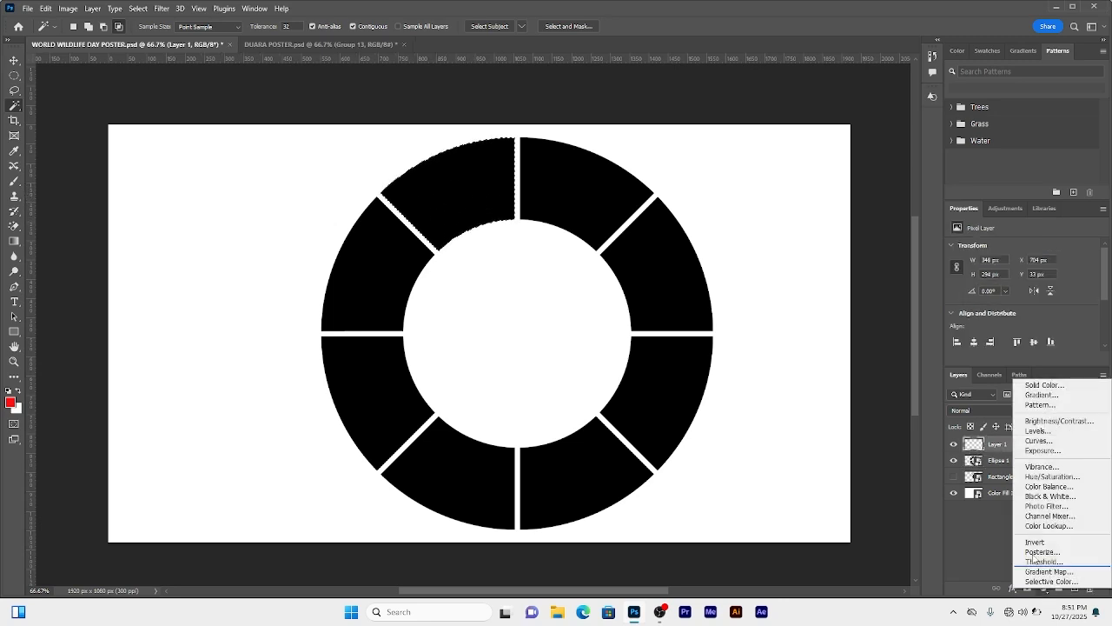
click(1044, 384)
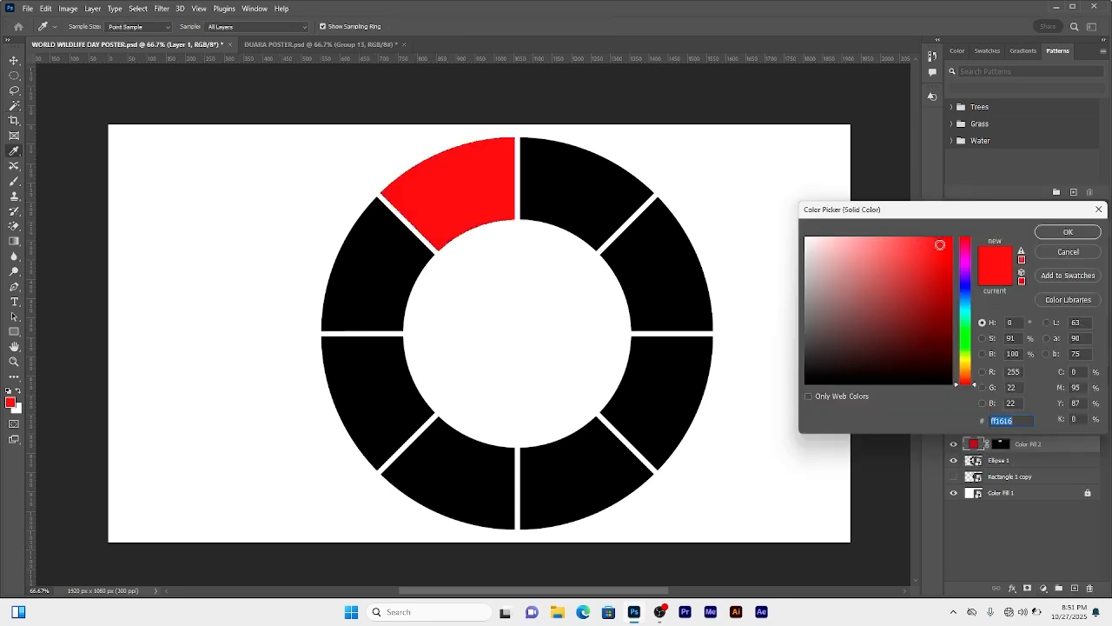
mouse_move(939, 242)
mouse_down()
mouse_move(920, 296)
mouse_move(926, 264)
mouse_up()
click(967, 310)
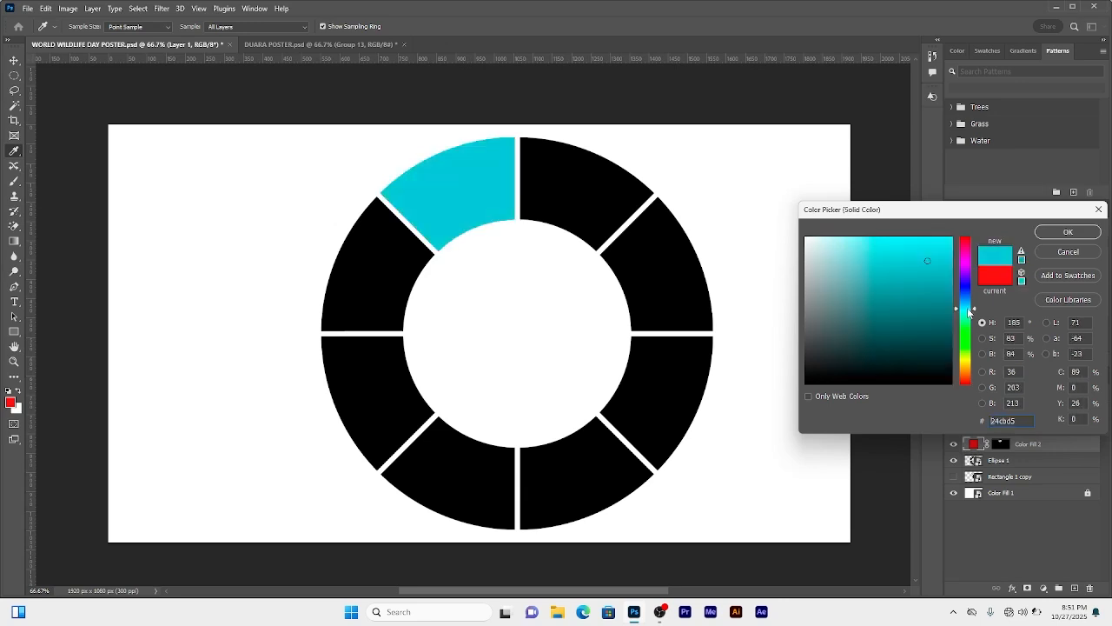
drag(931, 270, 932, 278)
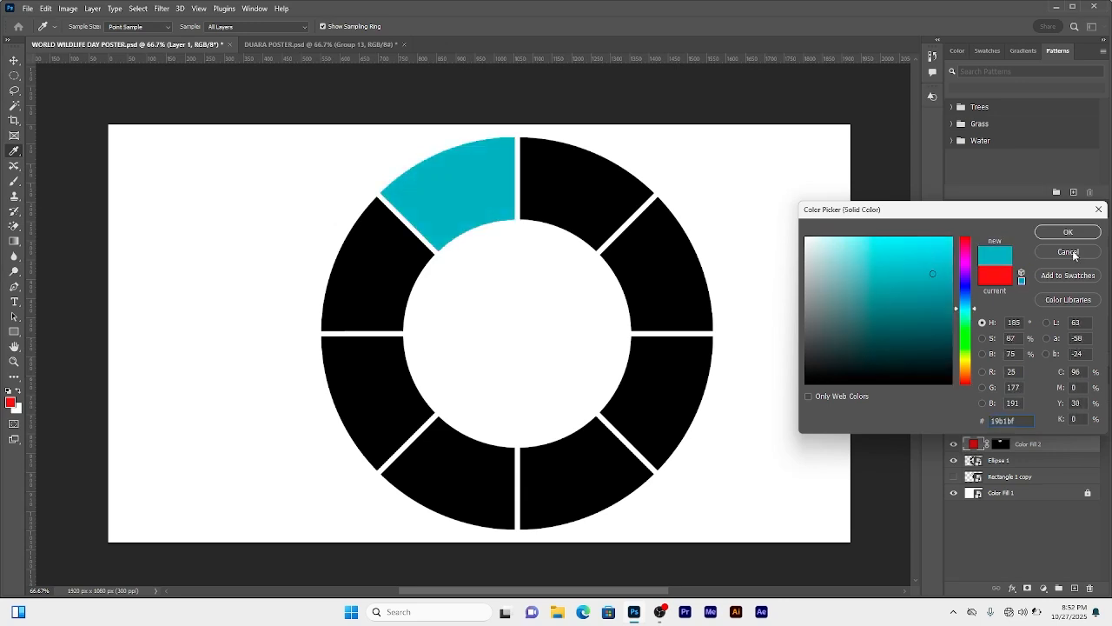
click(1067, 232)
right_click(1030, 447)
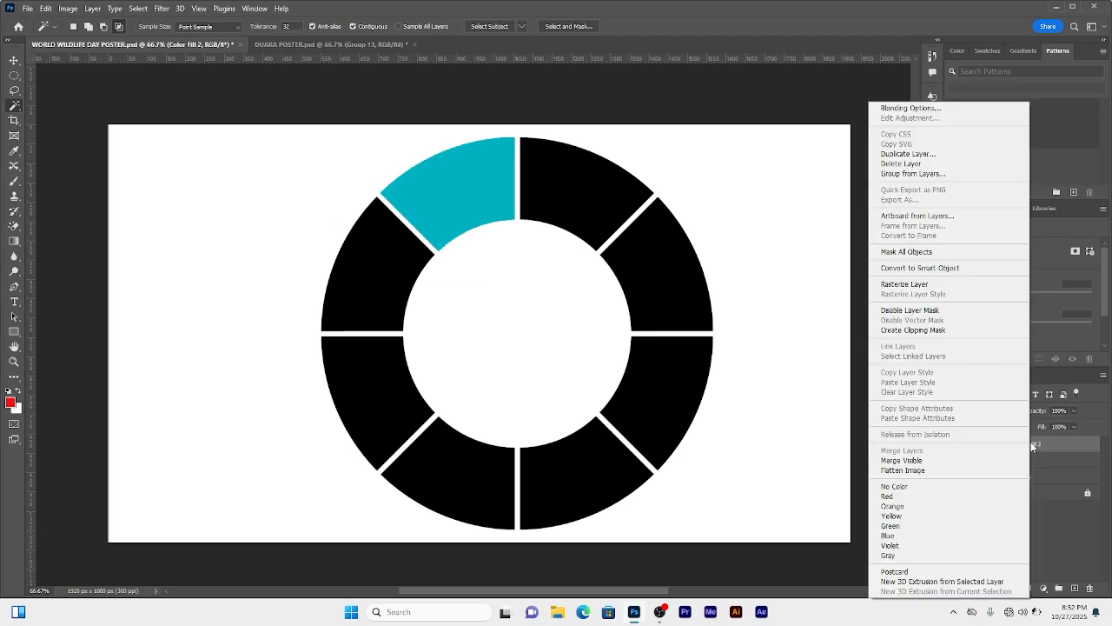
click(920, 270)
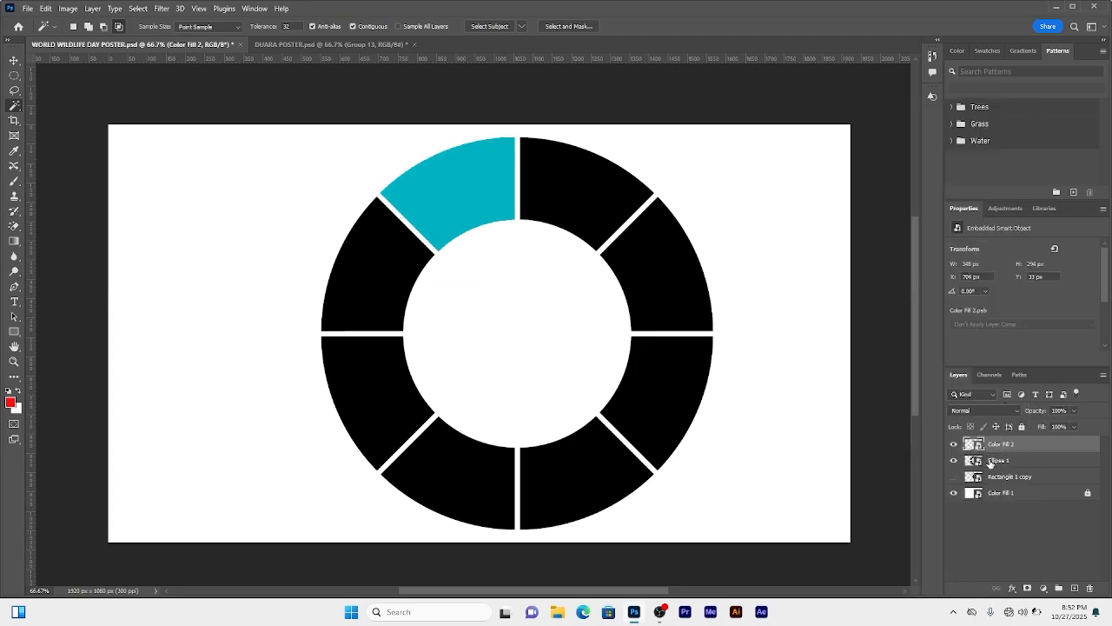
Step: Fill the upper-right ring segment with a teal Solid Color layer and convert that fill layer into a smart object
click(1015, 460)
click(577, 188)
click(1074, 588)
click(1043, 588)
click(1043, 385)
click(1067, 232)
right_click(1025, 459)
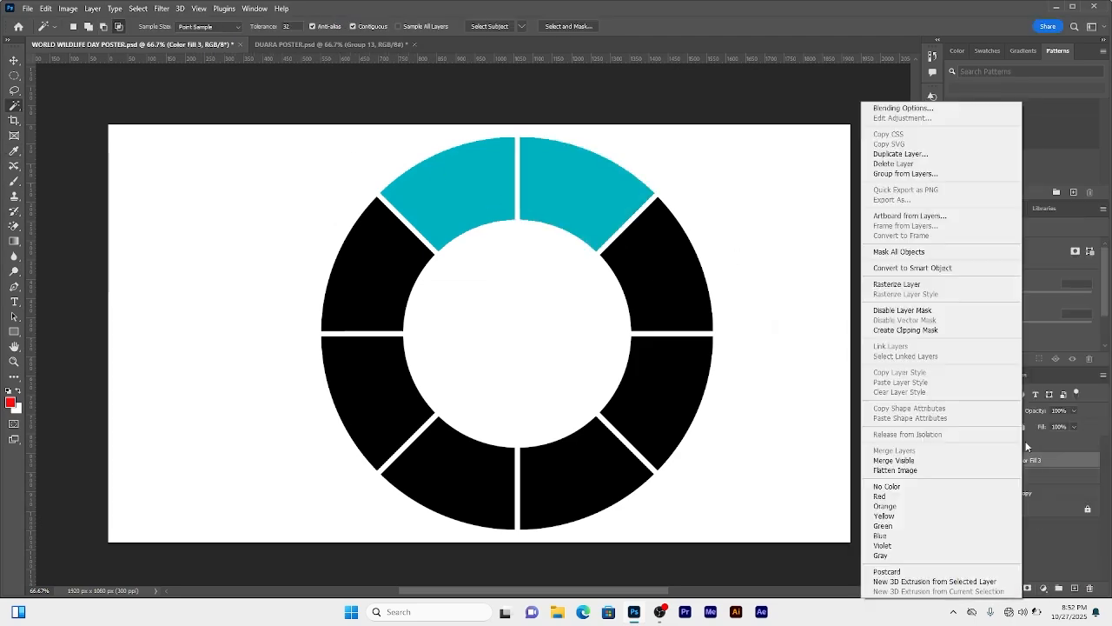
click(915, 268)
Step: Select the right-upper ring segment from the ring layer and fill it with a teal Solid Color layer
click(1025, 478)
click(682, 271)
click(1073, 589)
click(1043, 589)
click(1044, 385)
click(1068, 232)
Step: Fill the right-lower ring segment with a teal Solid Color layer and convert both new fill layers into smart objects
click(1017, 493)
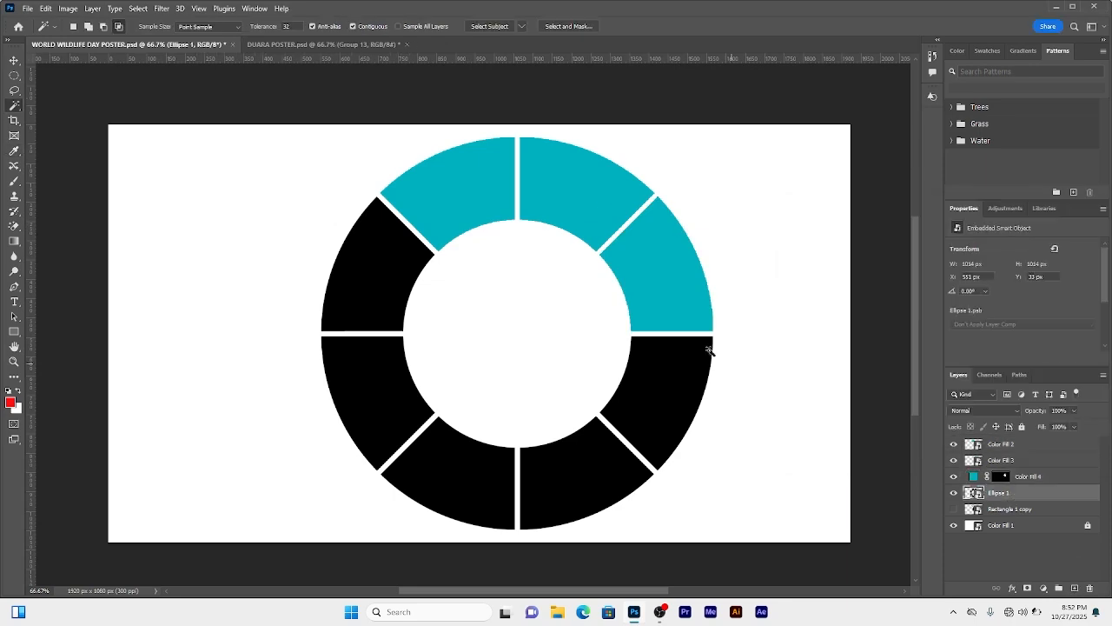
click(706, 350)
click(1074, 588)
click(1043, 588)
click(1044, 385)
click(1068, 232)
right_click(1024, 494)
click(914, 268)
right_click(1025, 477)
click(915, 268)
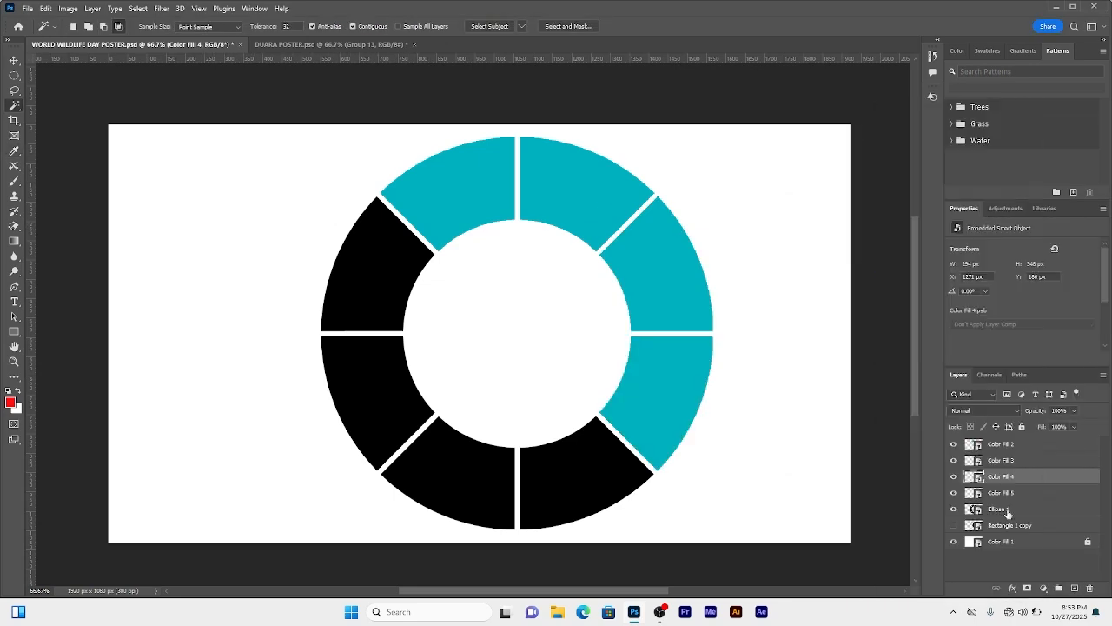
Step: Fill the bottom-right ring segment with a teal Solid Color layer and convert it into a smart object
click(1043, 588)
click(1043, 385)
click(1068, 232)
right_click(1026, 510)
click(990, 266)
Step: Fill the bottom-left and left-lower ring segments with teal Solid Color layers and convert the fill into a smart object
click(1017, 525)
click(476, 483)
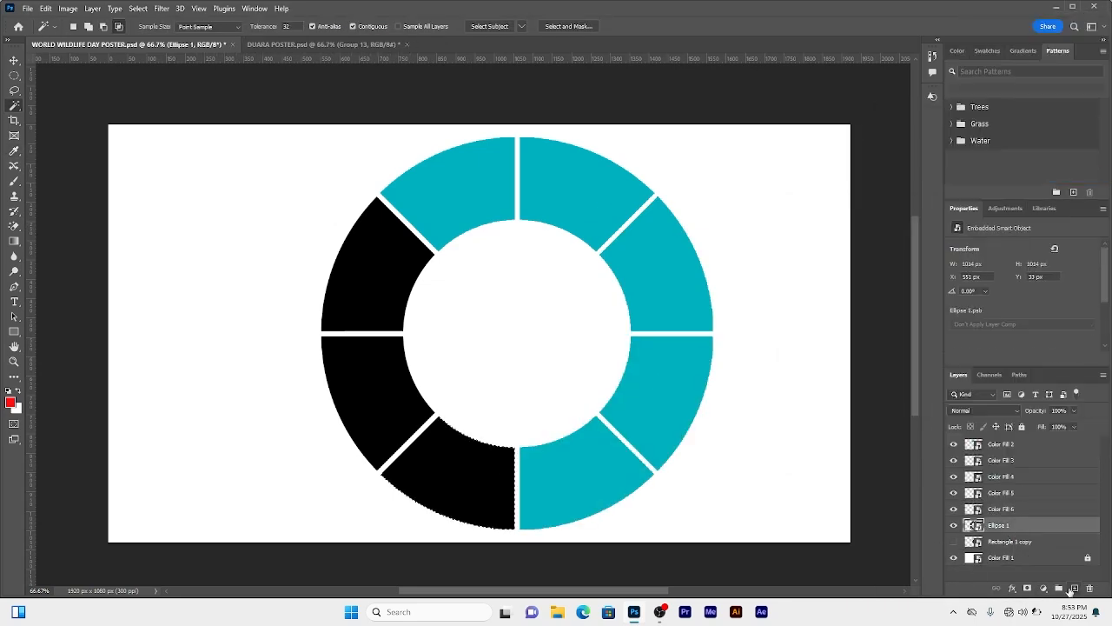
click(1074, 588)
click(999, 540)
click(373, 402)
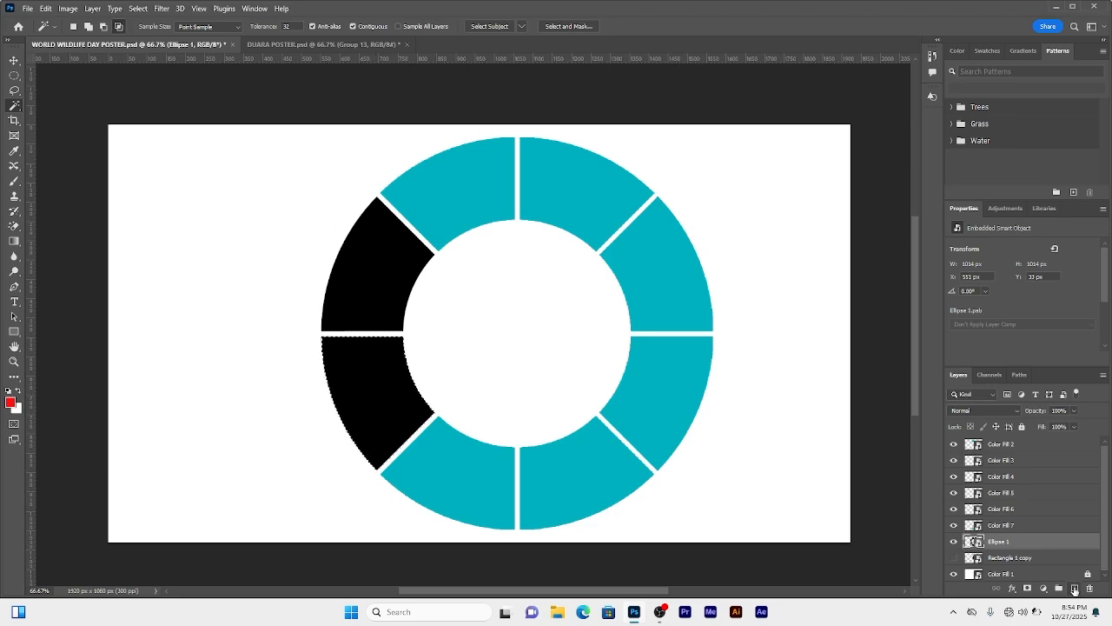
click(1043, 588)
click(1043, 384)
click(1067, 232)
right_click(1027, 540)
click(991, 266)
Step: Fill the left-upper ring segment with a teal Solid Color smart object and hide the black ring layer
click(999, 557)
click(373, 261)
click(1074, 588)
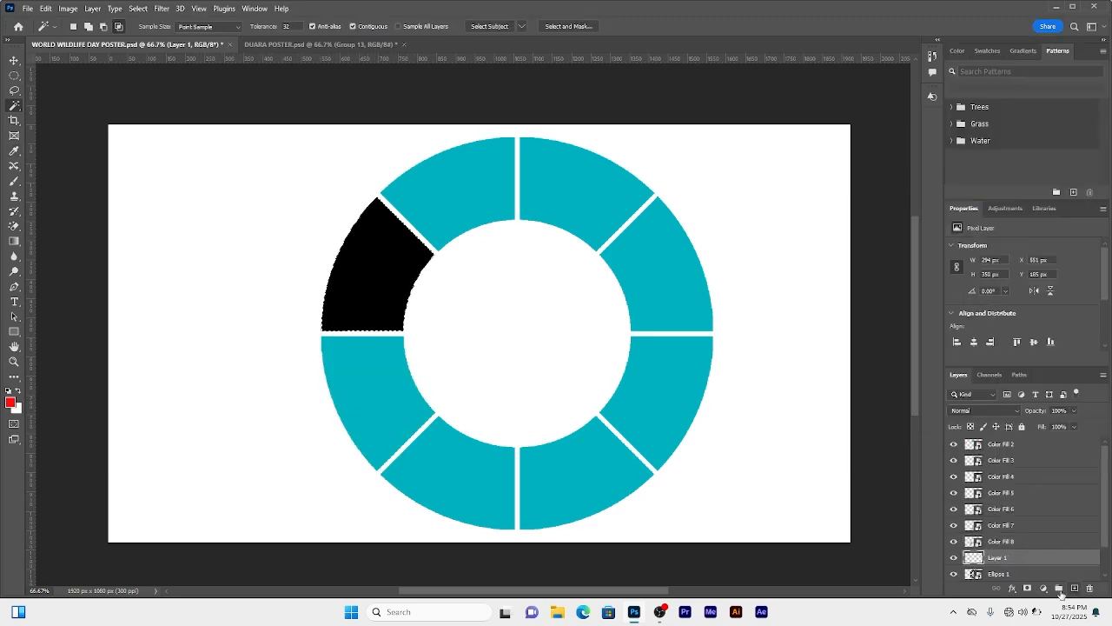
click(1043, 588)
click(1044, 385)
click(1067, 232)
right_click(1027, 557)
click(1011, 228)
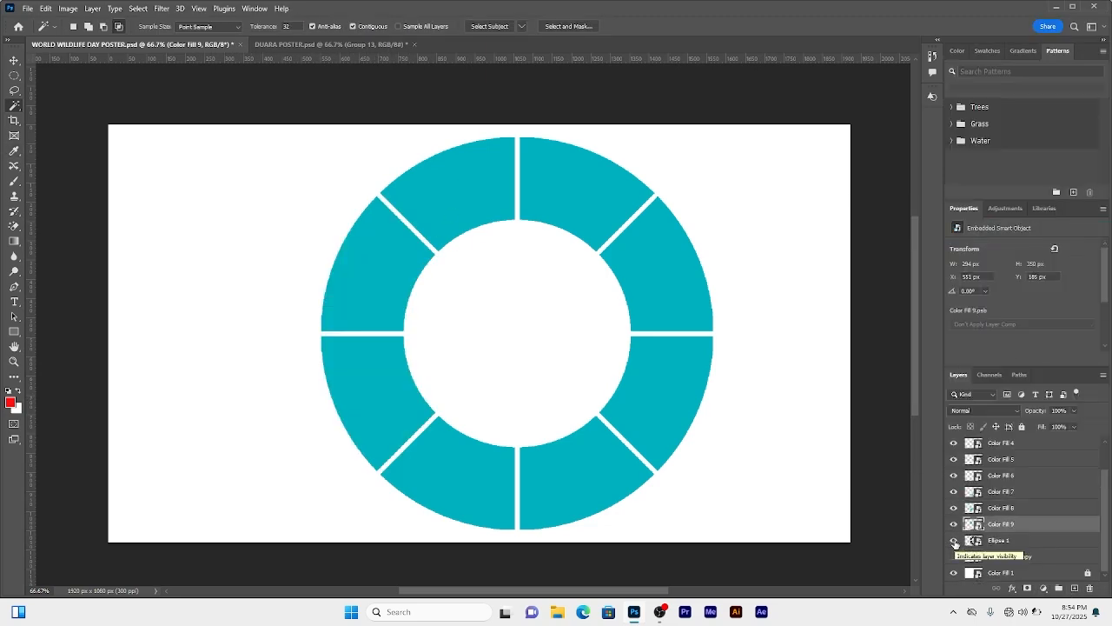
click(1001, 542)
key(v)
drag(648, 278, 720, 284)
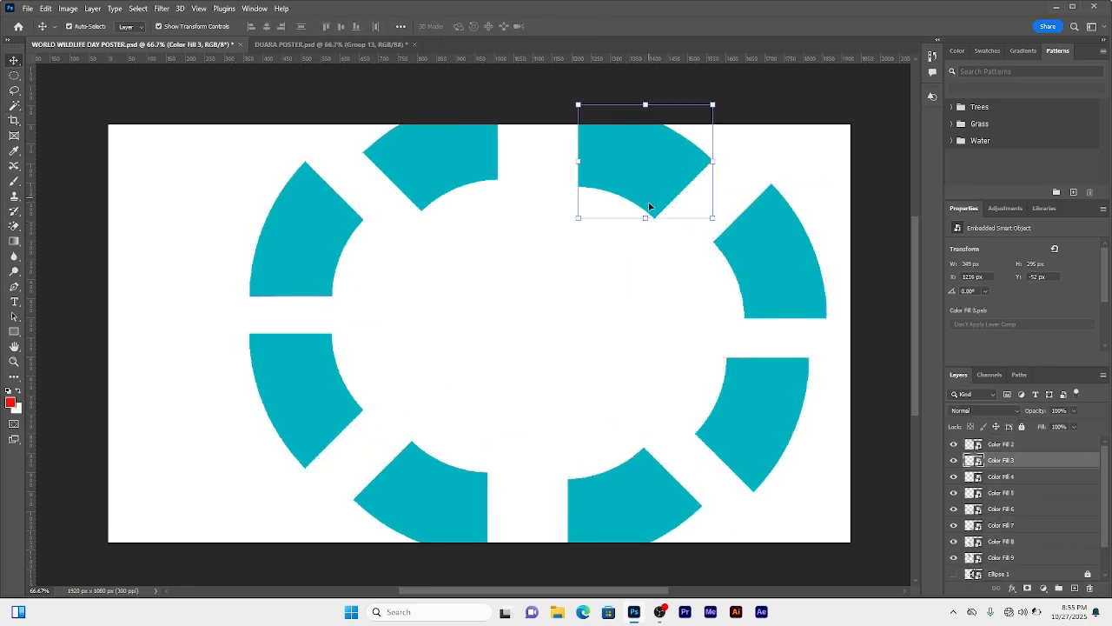
key(ctrl+z)
key(ctrl+z)
key(ctrl+z)
key(ctrl+z)
key(ctrl+z)
key(ctrl+z)
key(ctrl+z)
key(ctrl+z)
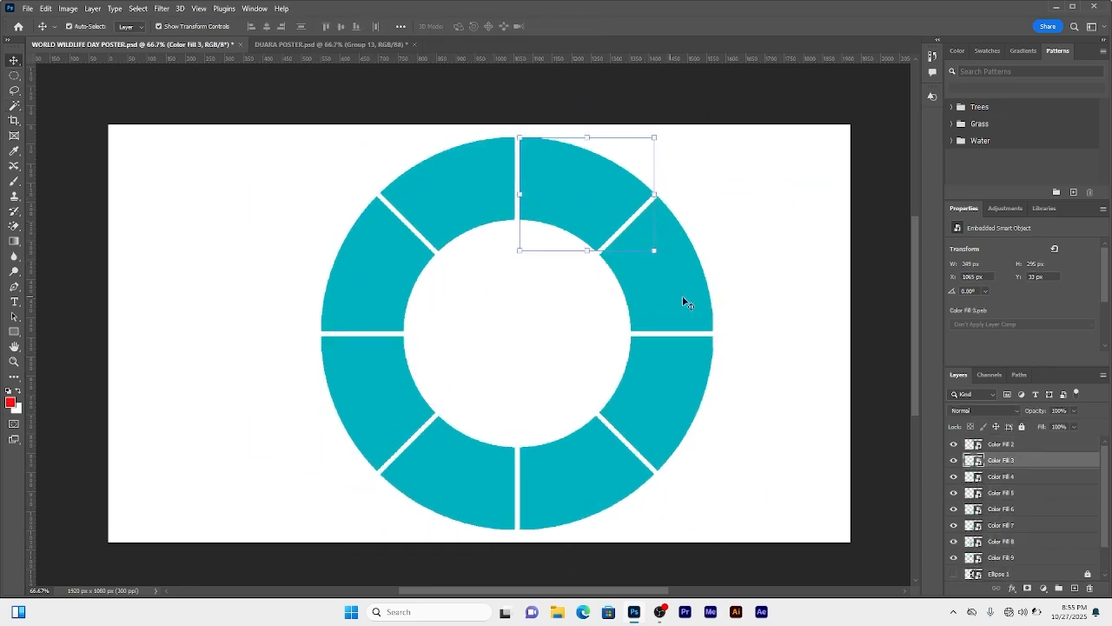
Step: Place the Serengeti landscape photo and the R (5) tree photo onto the canvas over the ring's left side
click(1020, 445)
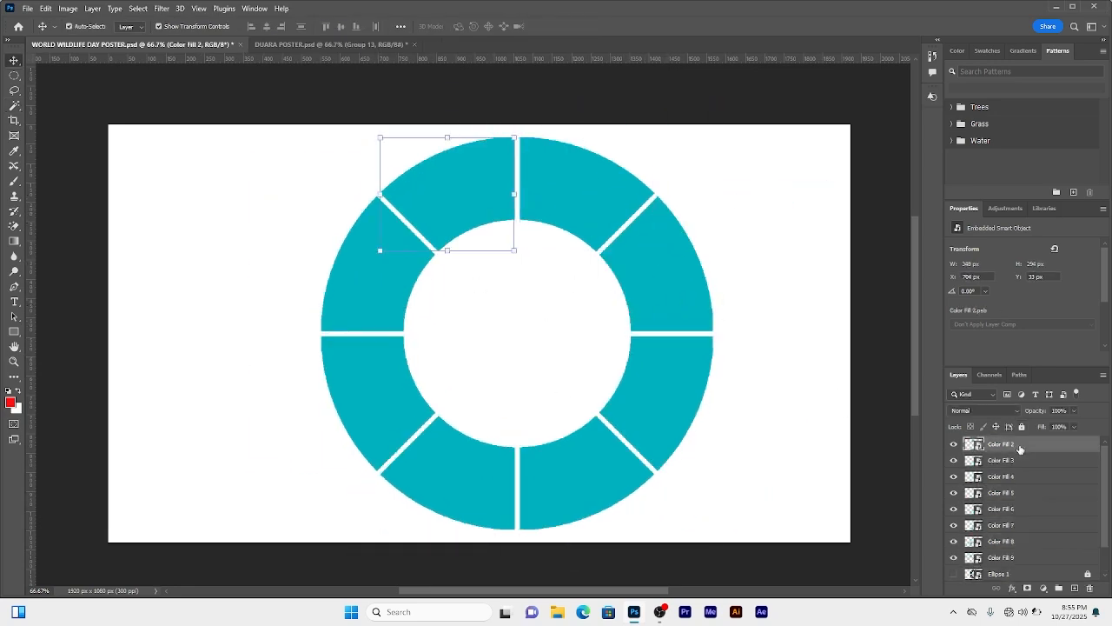
click(28, 8)
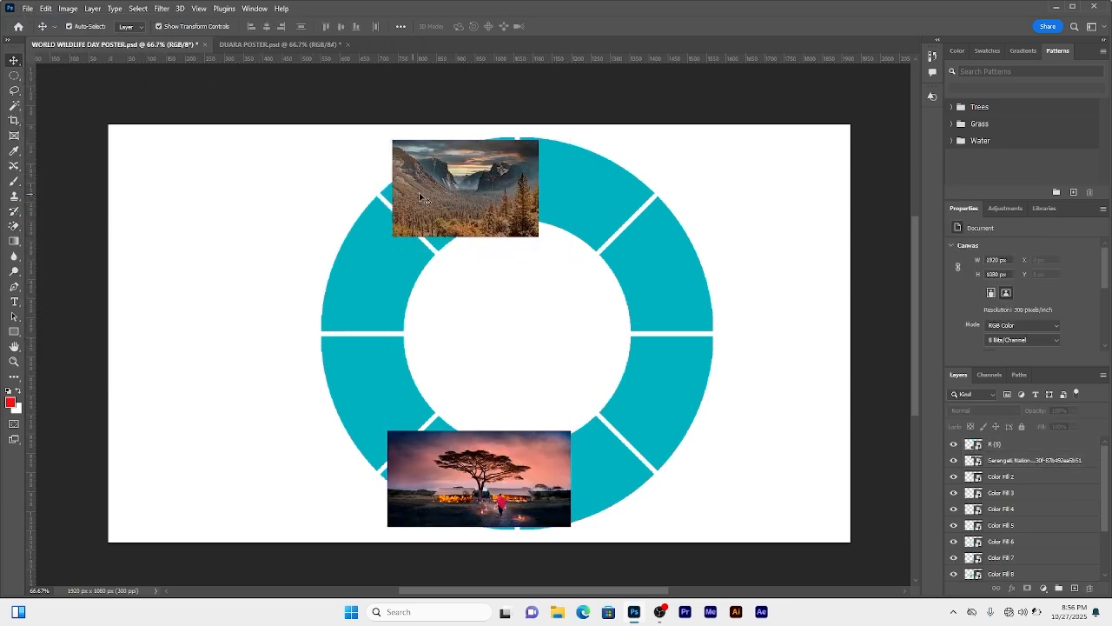
drag(431, 183, 347, 259)
drag(502, 499, 402, 423)
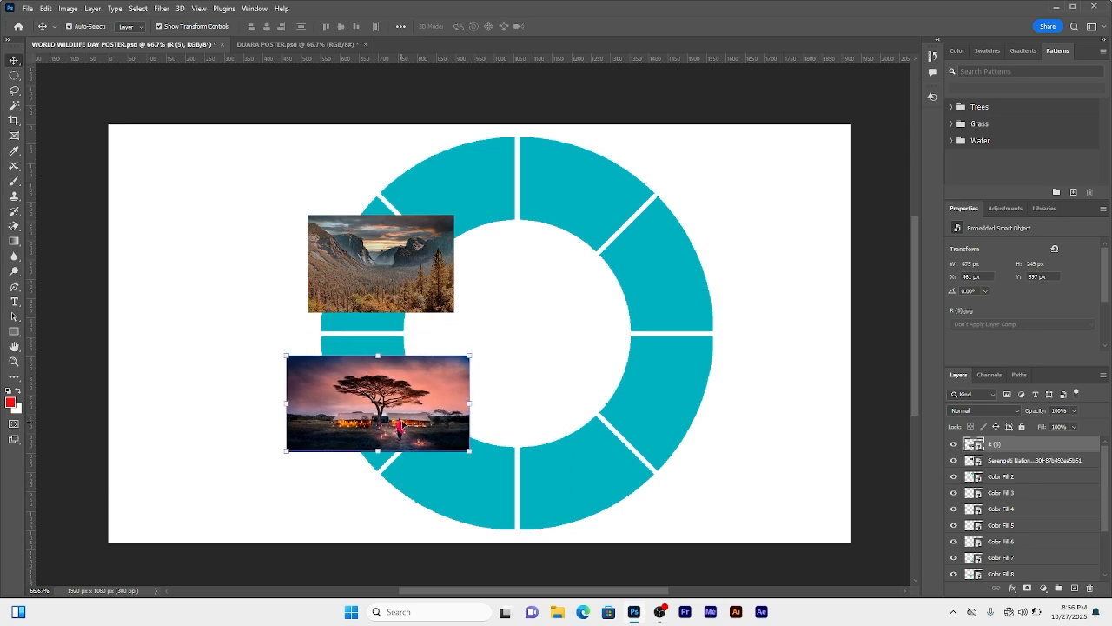
Step: Scale the tree photo up to about 644 x 349 px and rotate it -1.38°
click(472, 401)
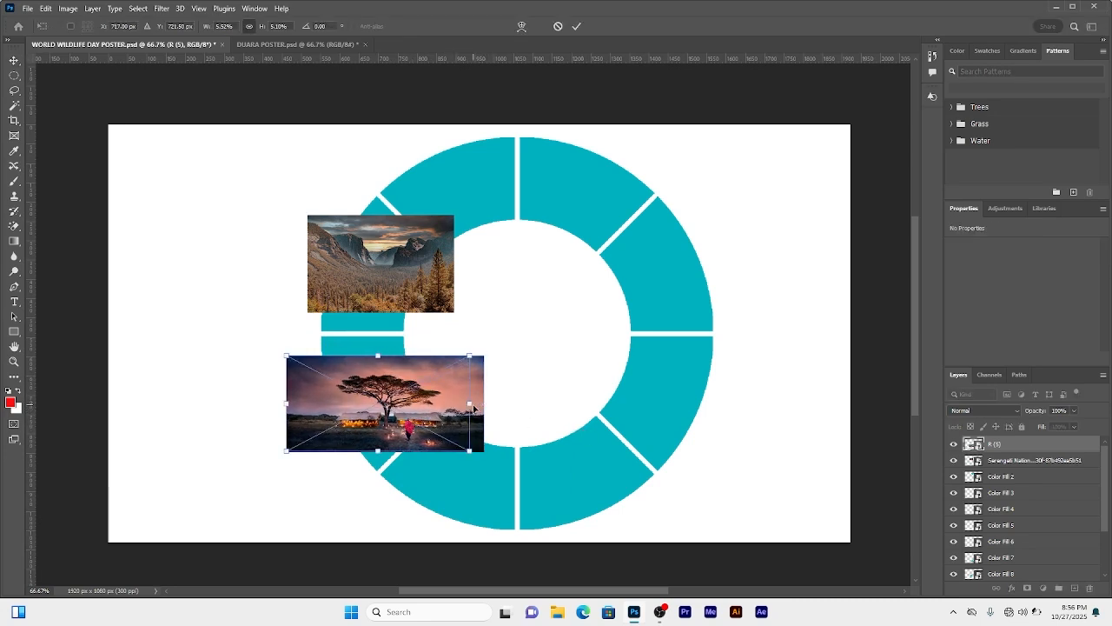
drag(477, 401, 509, 404)
drag(293, 409, 251, 405)
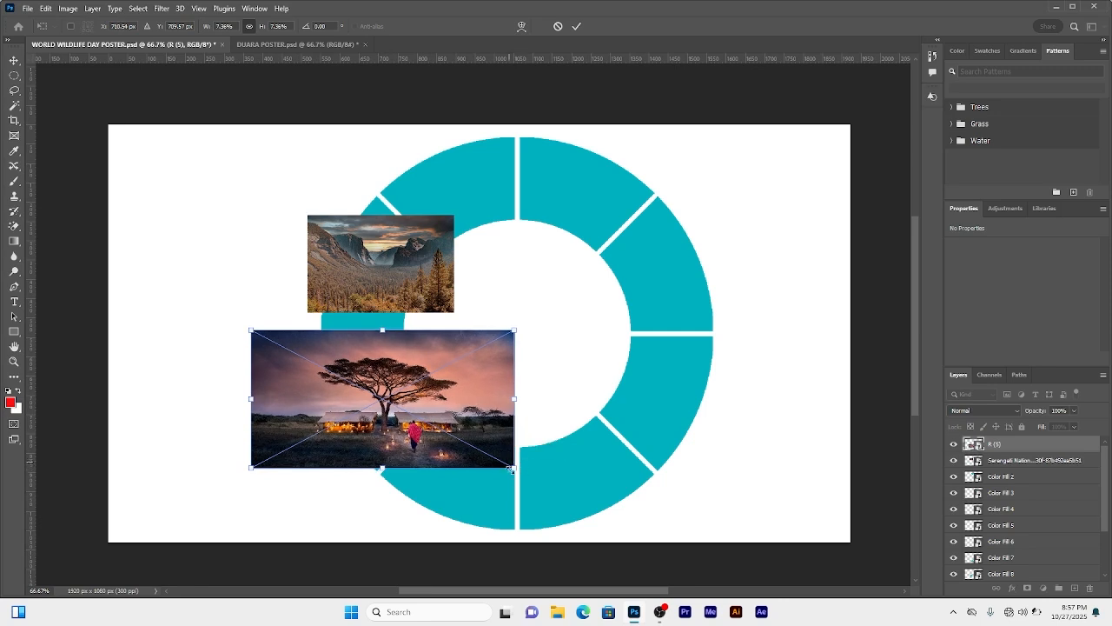
mouse_move(516, 469)
mouse_down()
mouse_move(452, 486)
mouse_move(504, 461)
mouse_up()
drag(516, 362, 513, 330)
drag(396, 390, 400, 407)
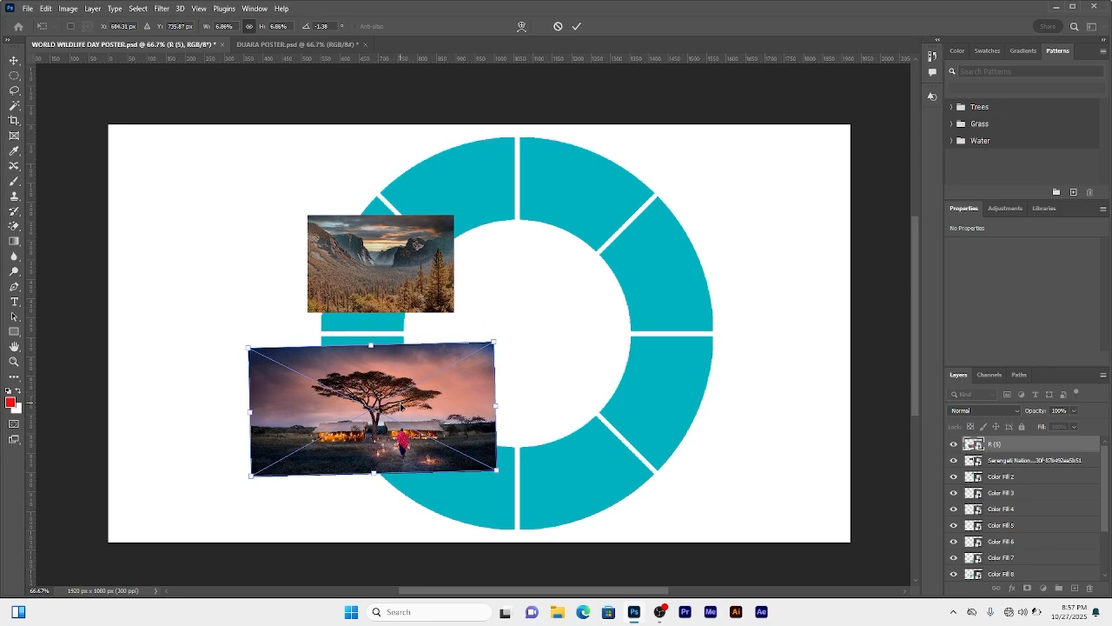
click(576, 26)
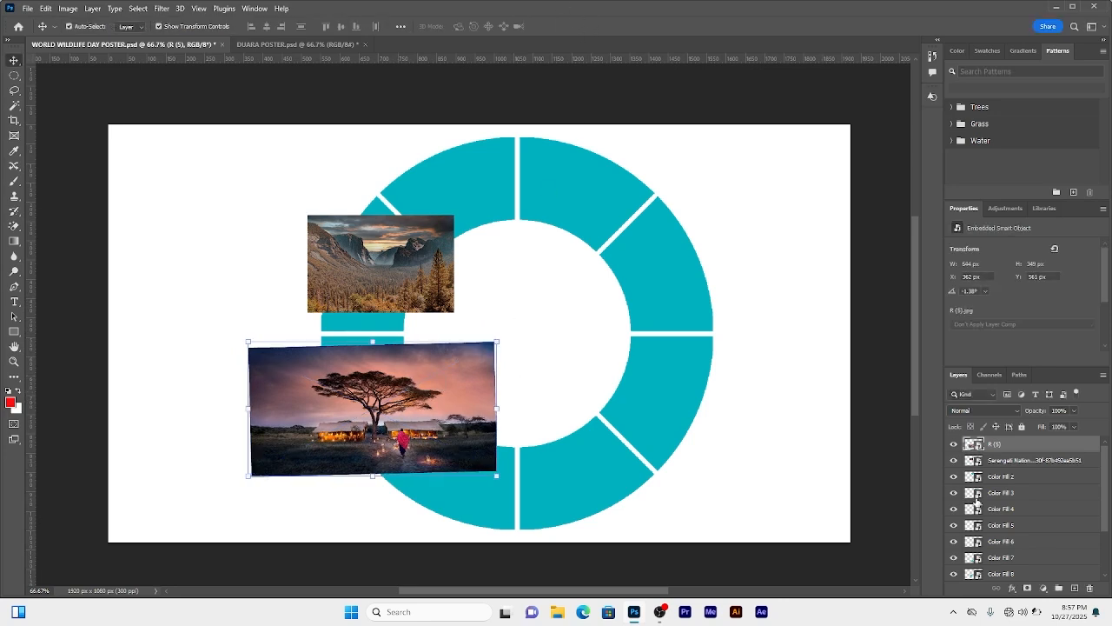
Step: Move the left-lower segment's fill layer directly beneath the tree photo and clip the photo to it
click(953, 445)
click(370, 399)
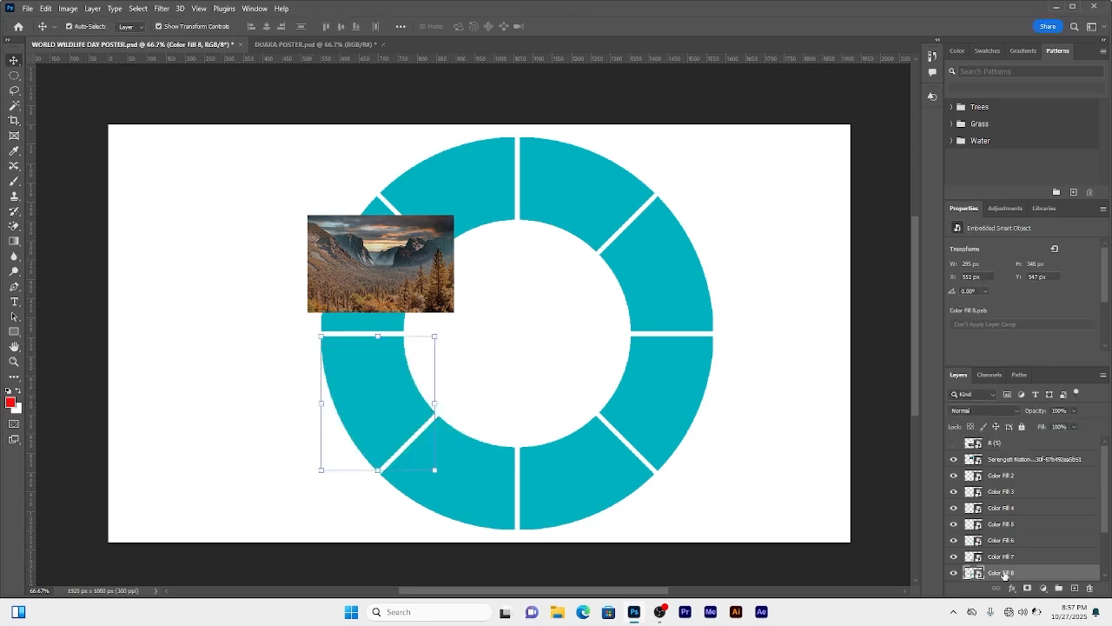
drag(1003, 575, 960, 464)
click(954, 460)
right_click(1006, 446)
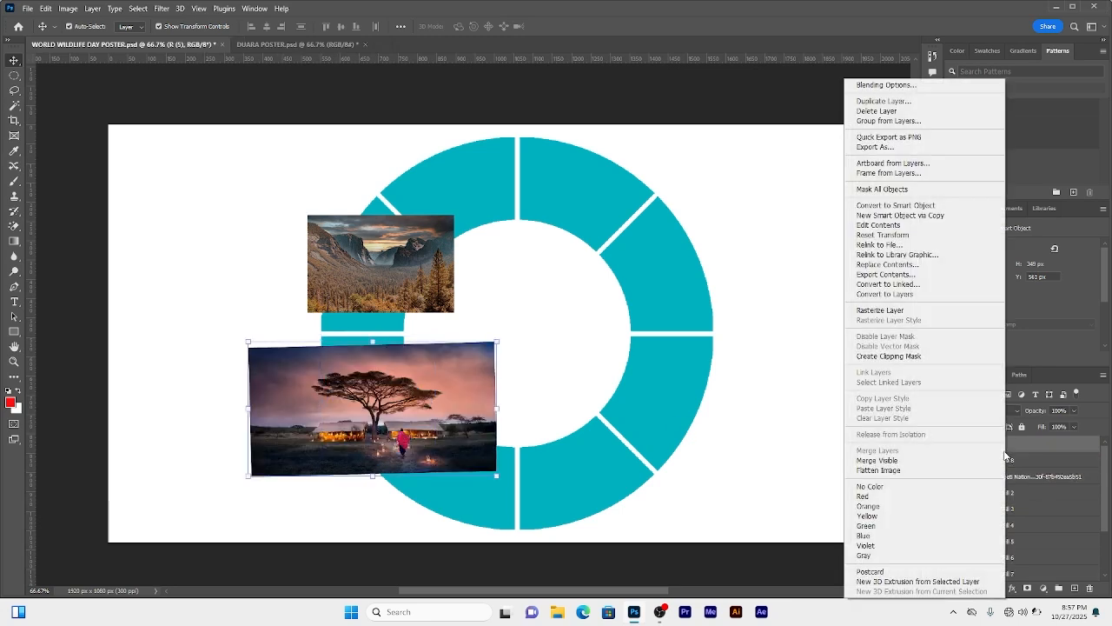
click(902, 362)
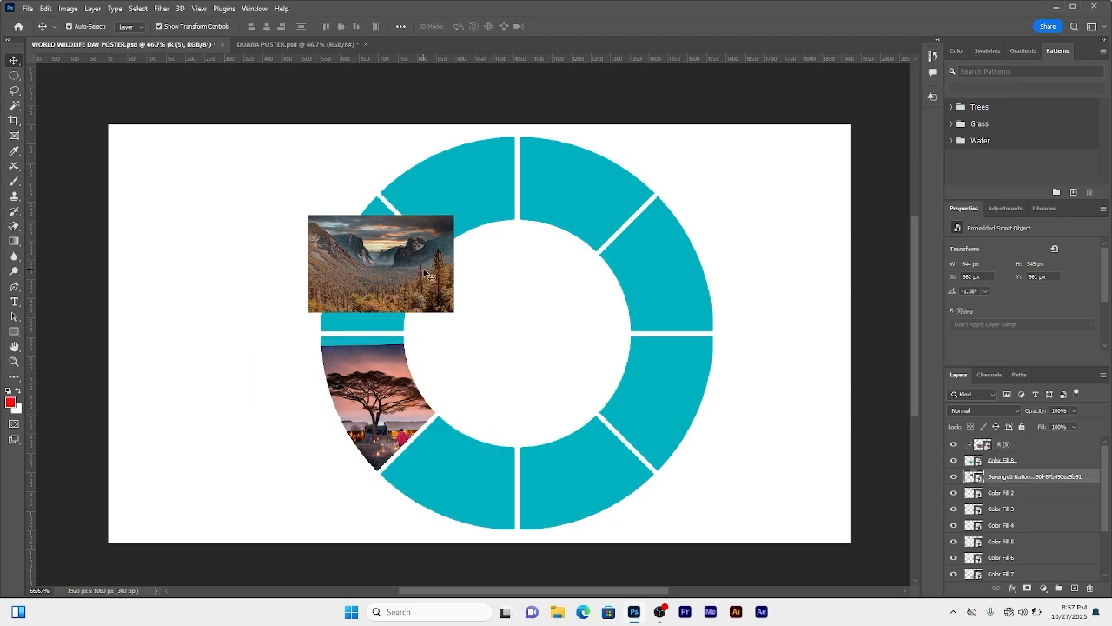
Step: Enlarge the Serengeti landscape photo so it covers the left-upper segment
drag(445, 289, 516, 275)
key(ctrl+z)
drag(302, 271, 294, 271)
mouse_move(395, 284)
mouse_down()
mouse_move(482, 236)
mouse_move(364, 302)
mouse_move(374, 283)
mouse_up()
drag(492, 271, 480, 271)
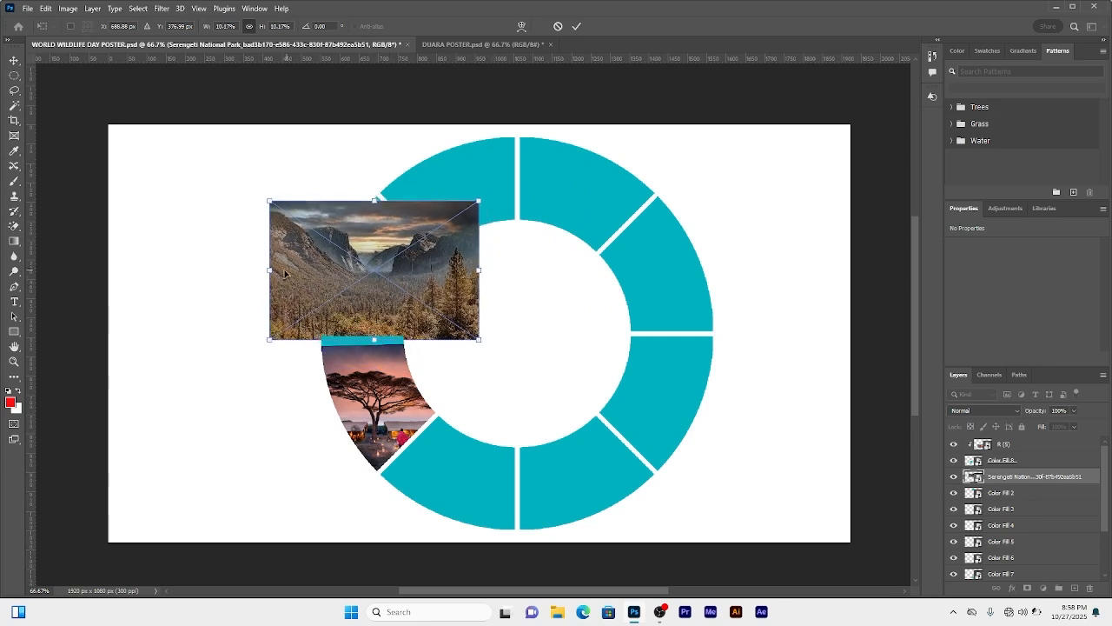
mouse_move(271, 270)
mouse_down()
mouse_move(296, 270)
mouse_move(272, 270)
mouse_up()
drag(360, 275, 361, 269)
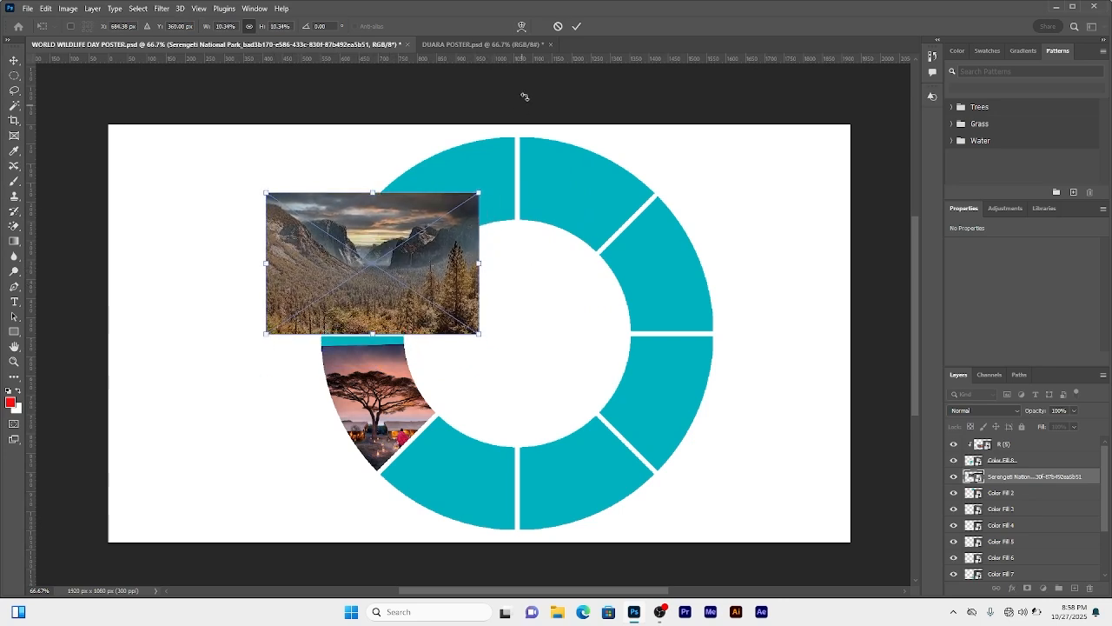
click(575, 27)
Step: Move the left-upper segment's fill layer beneath the landscape photo and clip the photo to it
click(953, 477)
click(371, 283)
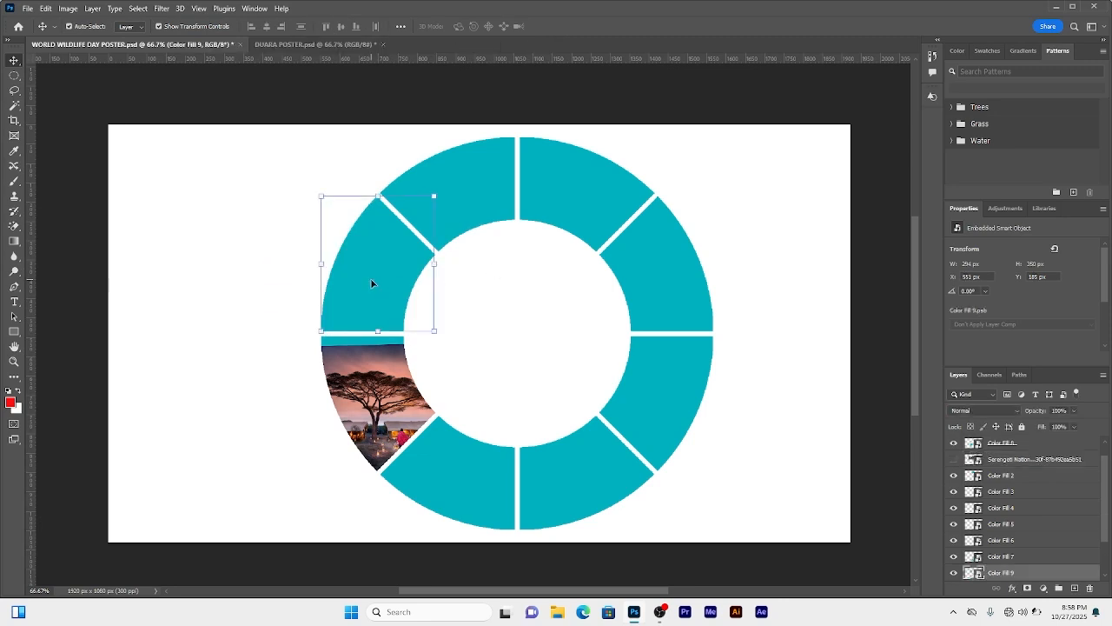
drag(1021, 572, 1022, 491)
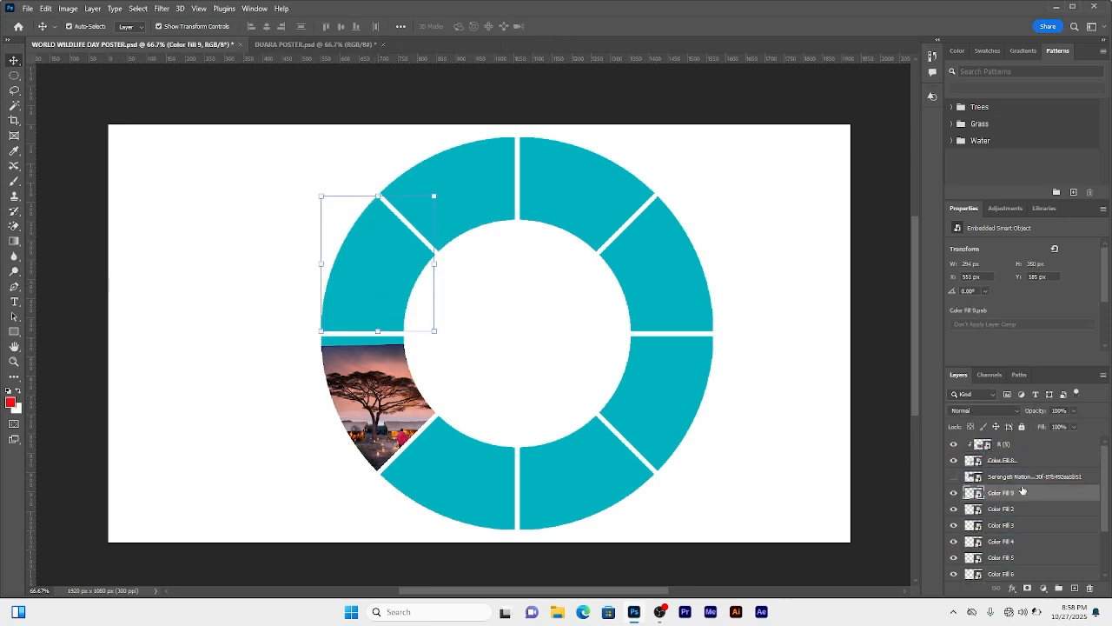
click(954, 477)
right_click(1008, 477)
click(887, 360)
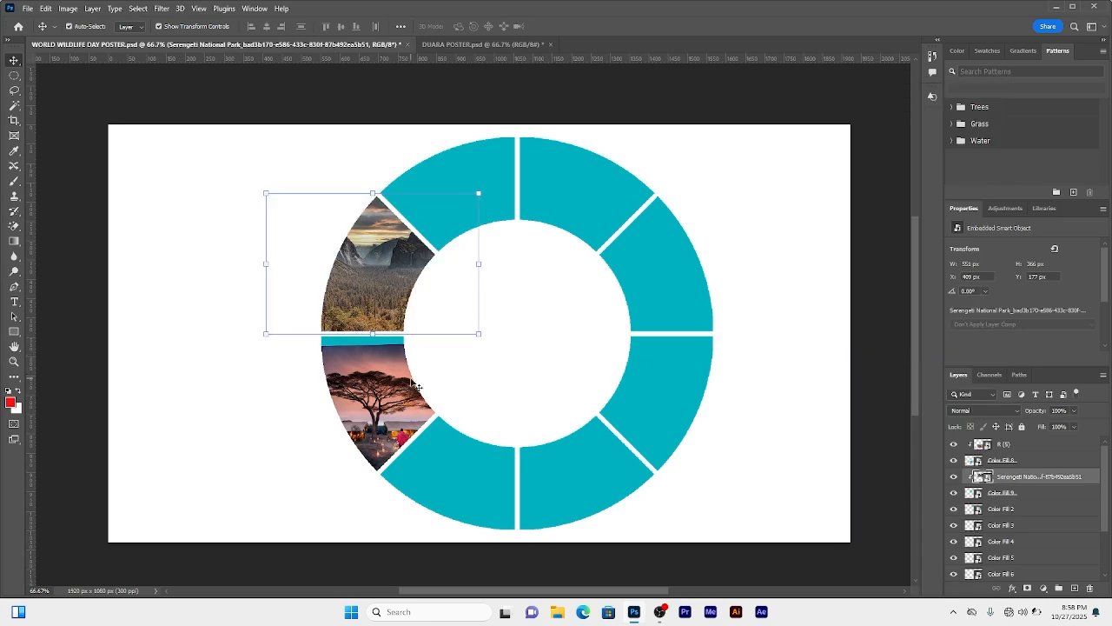
Step: Nudge the tree photo upward and enlarge it to about 683 x 370 px
click(1034, 438)
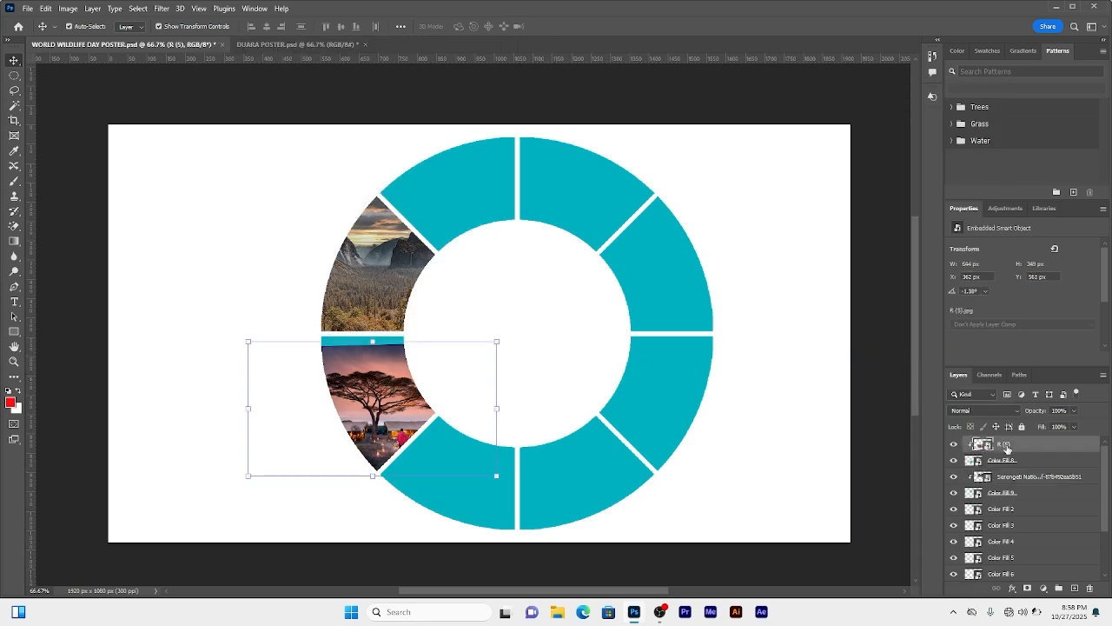
key(Up)
key(Up)
key(Up)
key(Up)
key(Up)
key(Up)
key(Up)
key(Up)
key(Up)
key(Up)
key(Up)
key(Up)
key(Up)
key(Up)
key(Up)
key(Up)
key(Up)
key(Up)
key(Up)
key(Up)
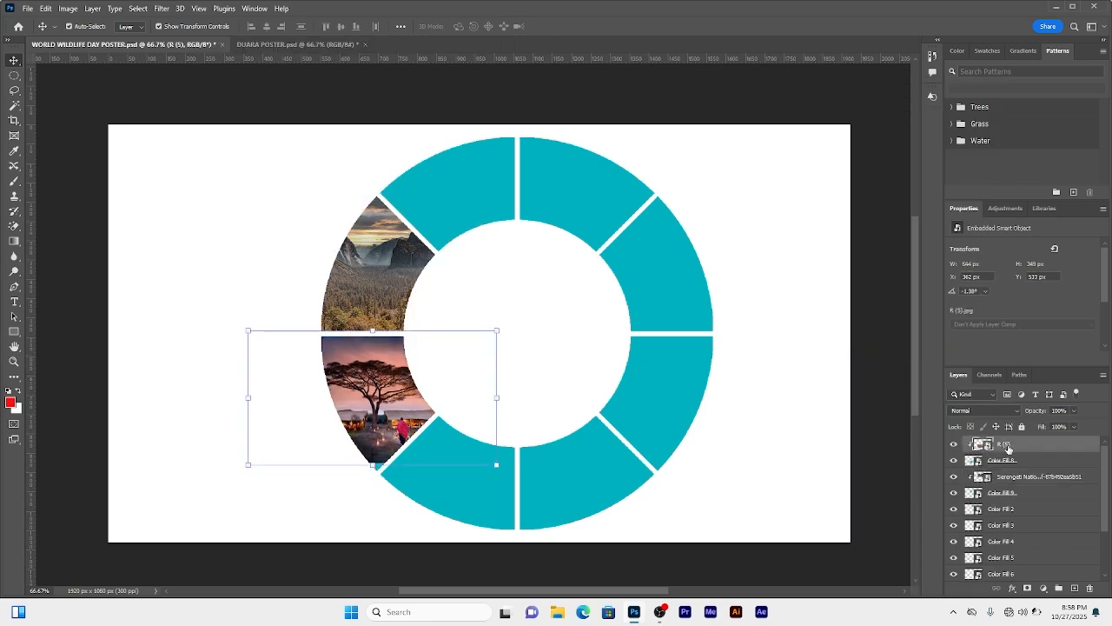
key(ctrl+t)
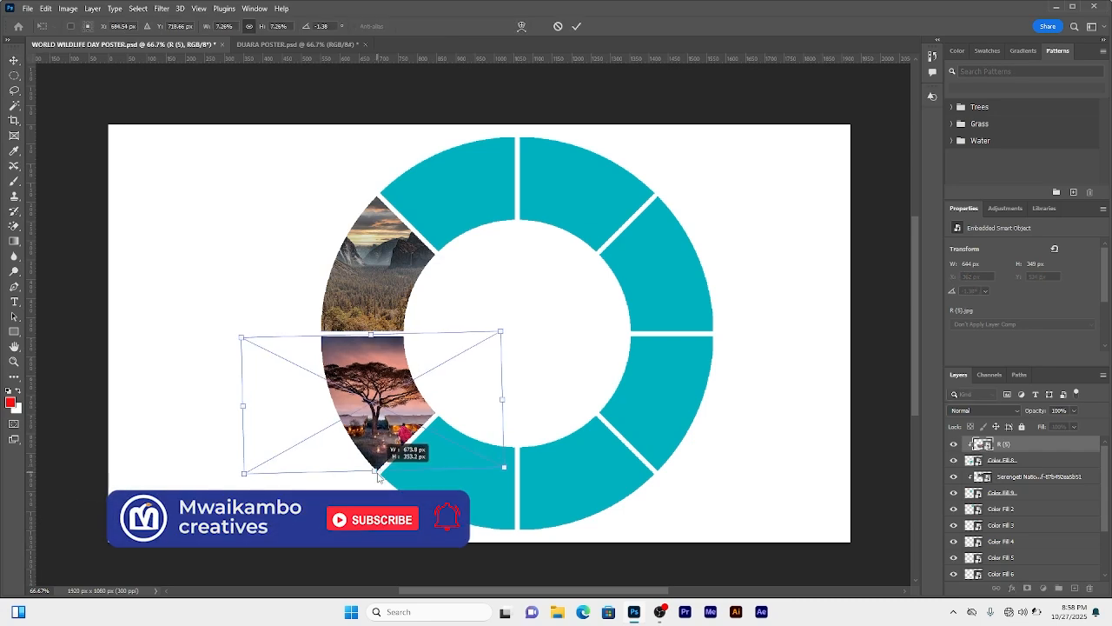
click(576, 26)
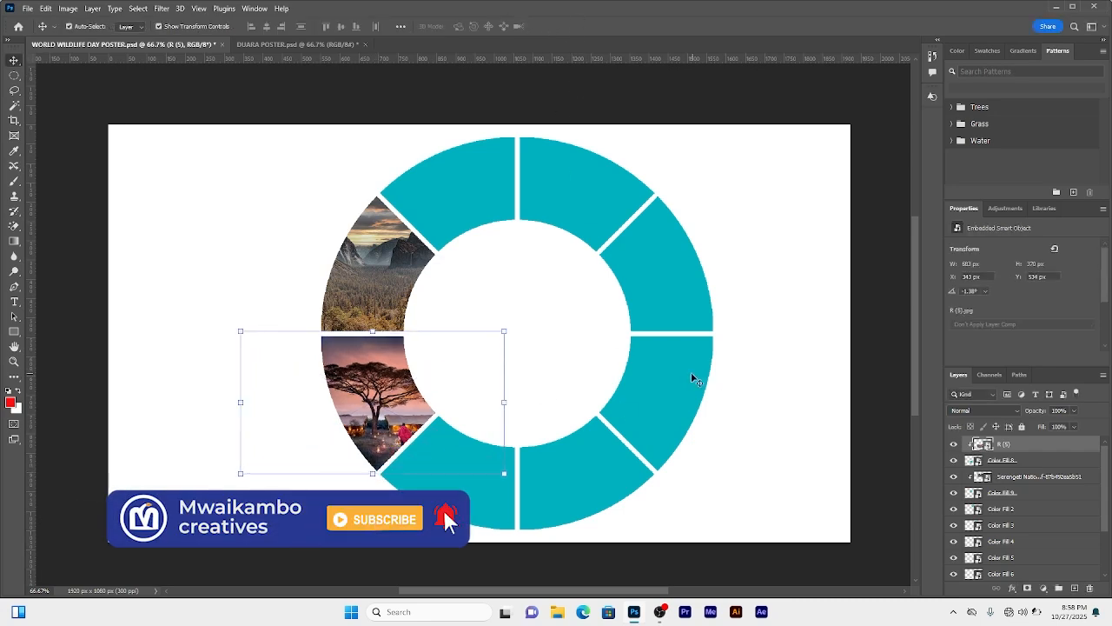
Step: Position the swarm-of-bees photo over the bottom-right ring segment
click(1003, 496)
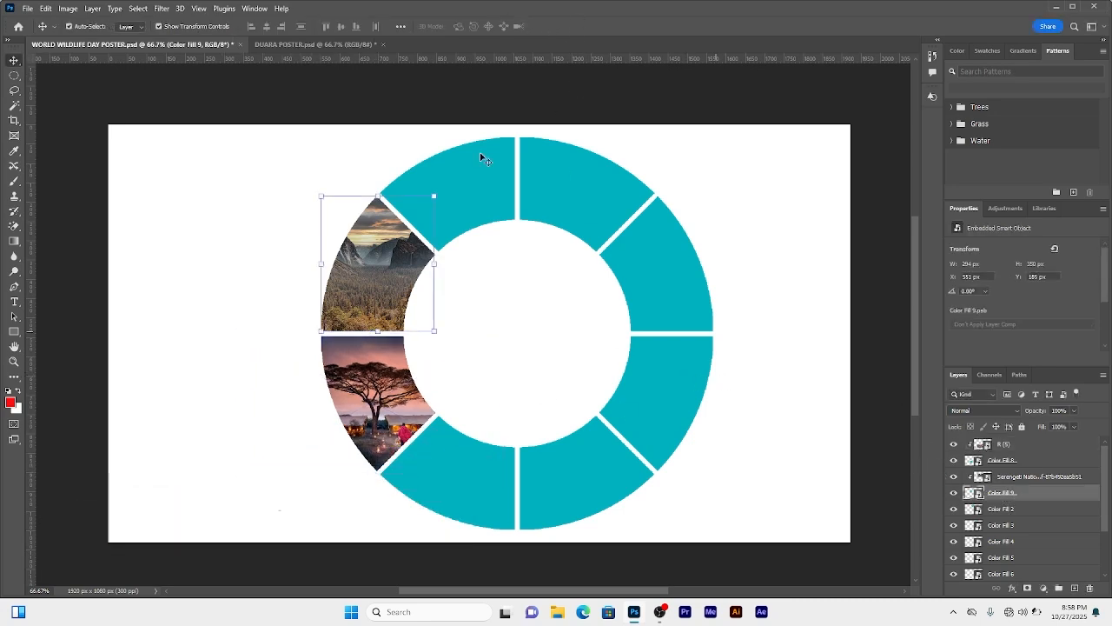
click(426, 86)
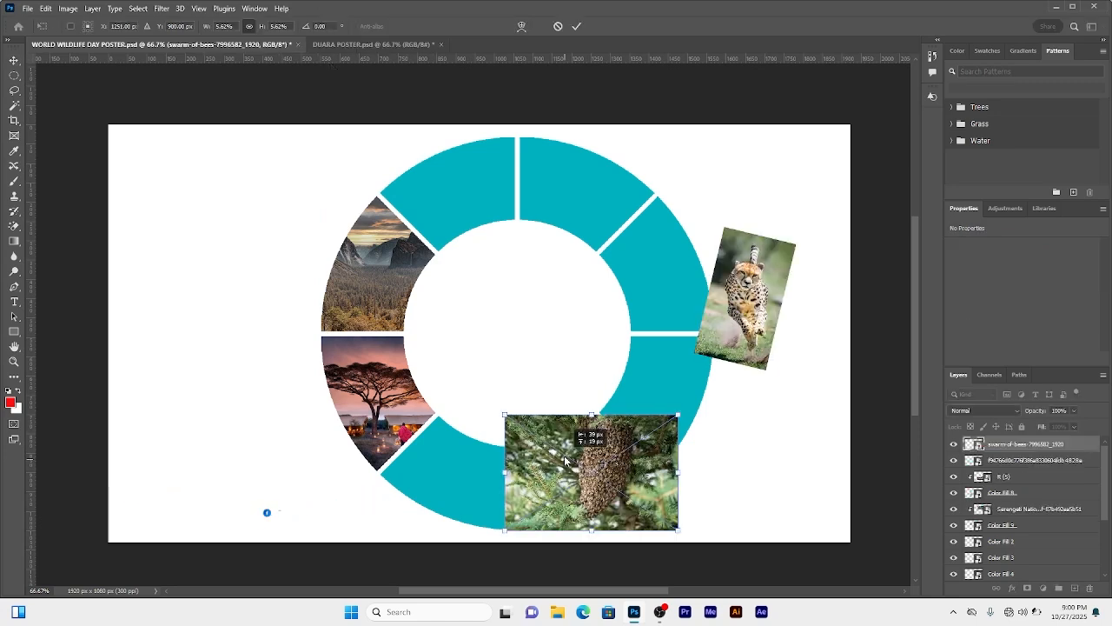
mouse_move(601, 465)
mouse_down()
mouse_move(571, 474)
mouse_move(580, 467)
mouse_up()
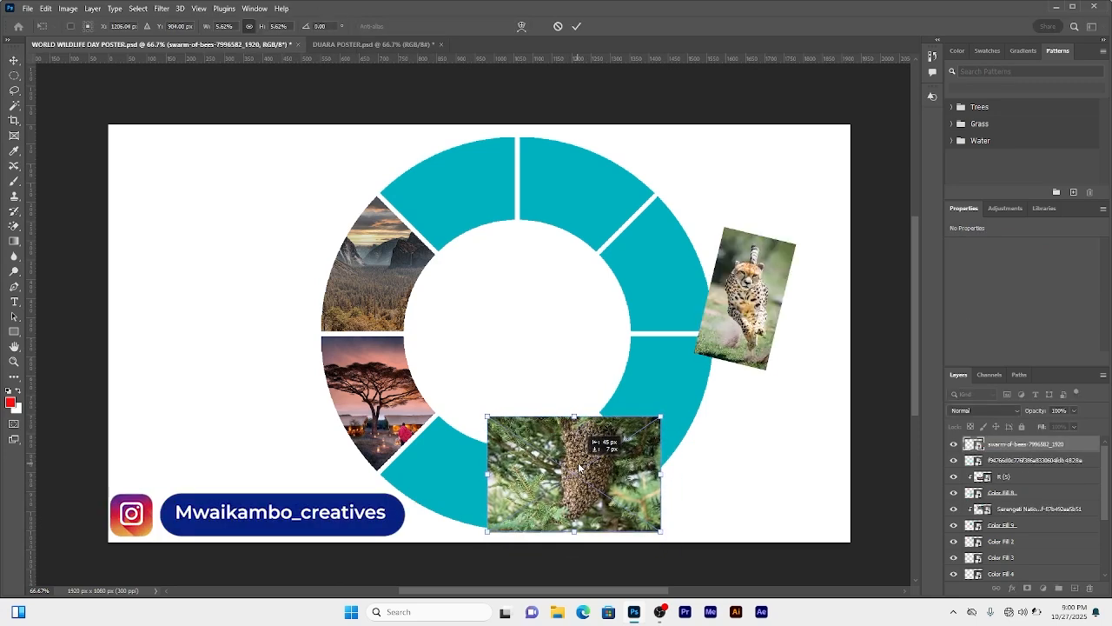
key(Escape)
Step: Move the bottom-right segment's fill layer beneath the bees photo and clip the photo to it
click(608, 470)
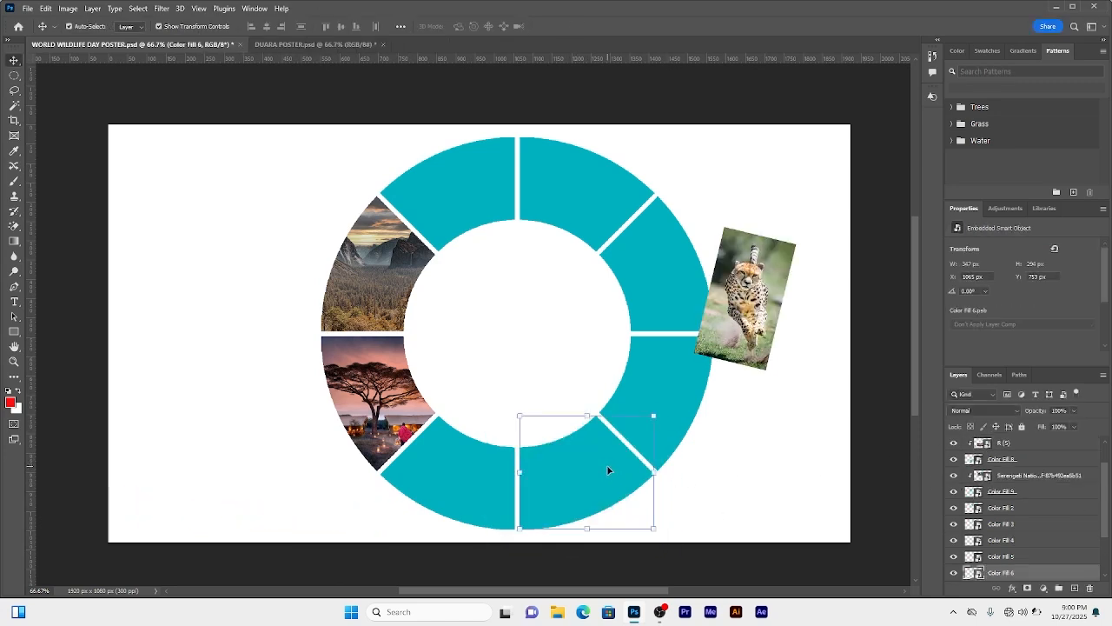
drag(1002, 576, 1001, 458)
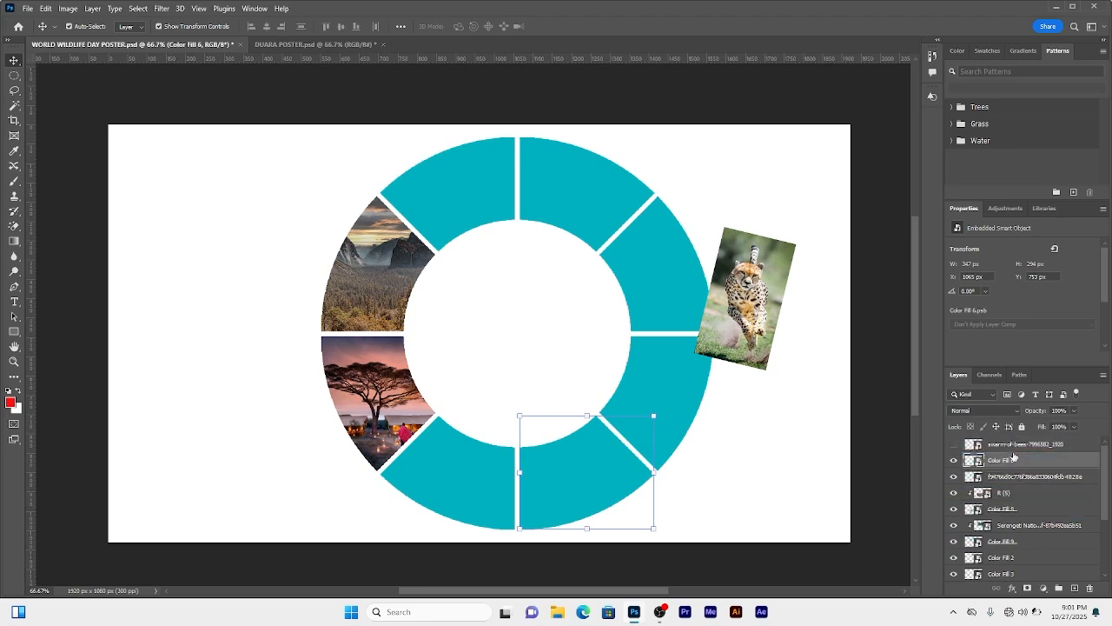
click(954, 444)
right_click(1024, 445)
click(906, 362)
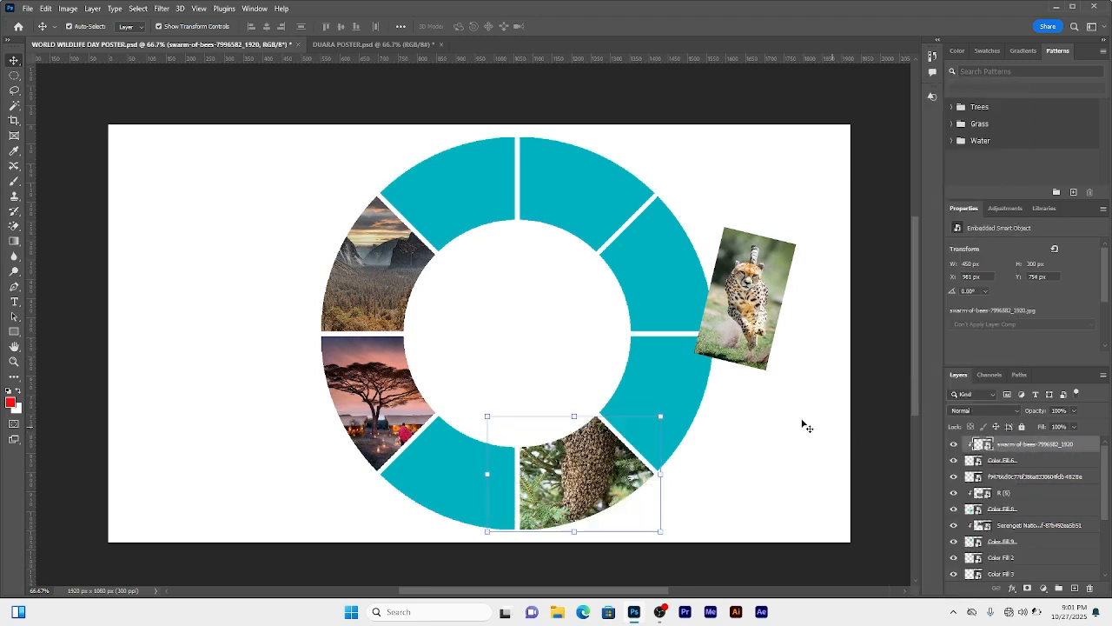
Step: Position the cheetah photo over the lower-right ring segment, rotated to follow the segment
drag(759, 315, 719, 397)
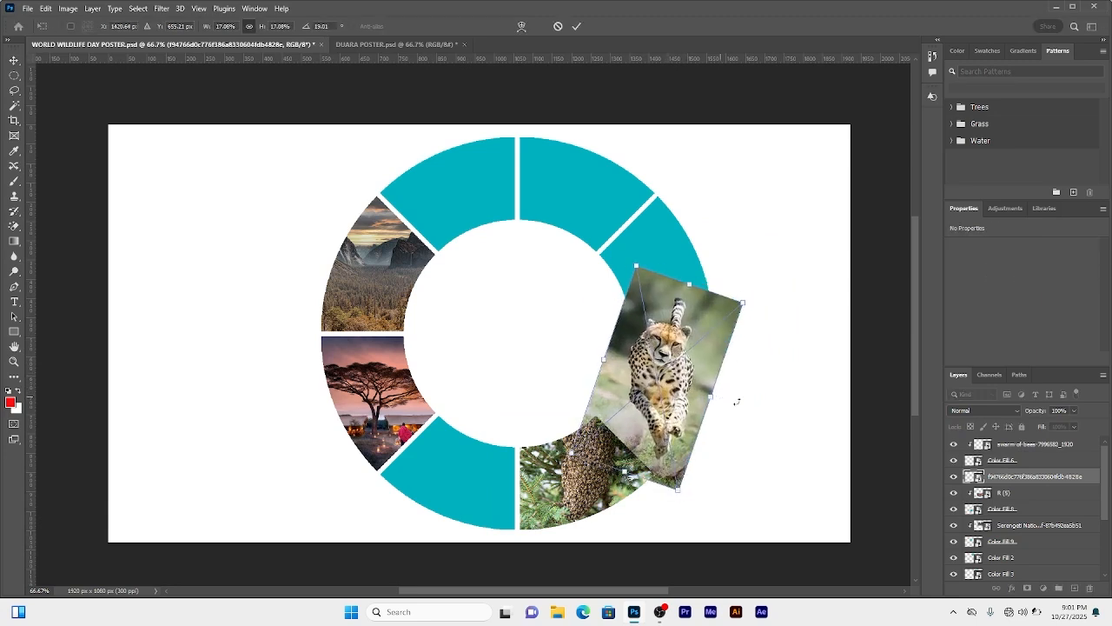
click(954, 477)
click(664, 402)
Step: Move the lower-right segment's fill layer beneath the cheetah photo and clip the photo to it
drag(1016, 573, 1023, 448)
click(954, 444)
right_click(1016, 445)
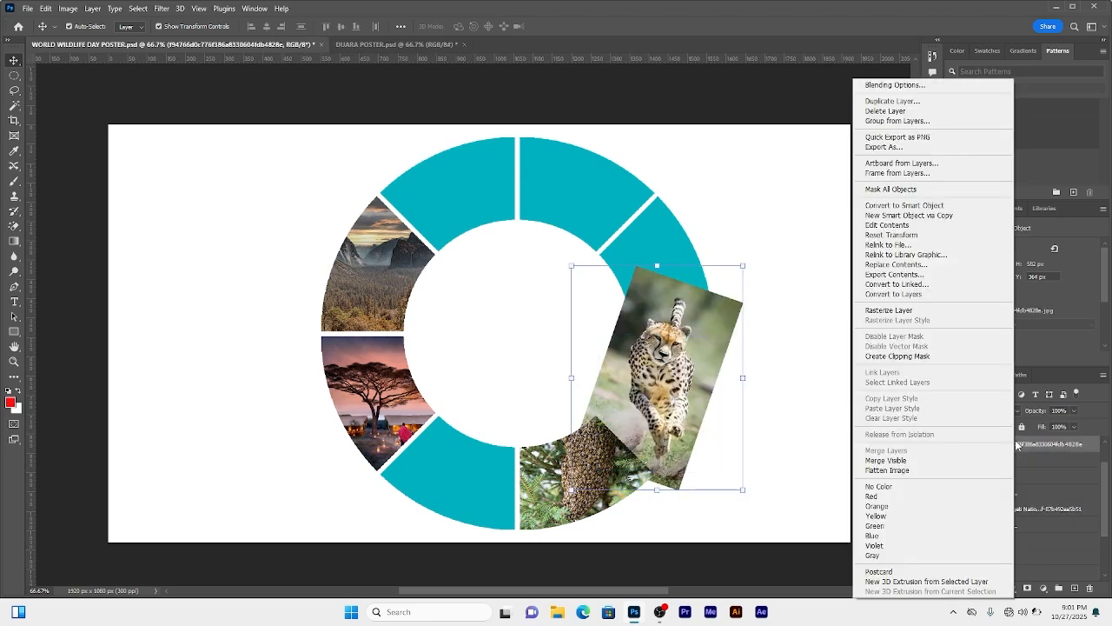
click(922, 356)
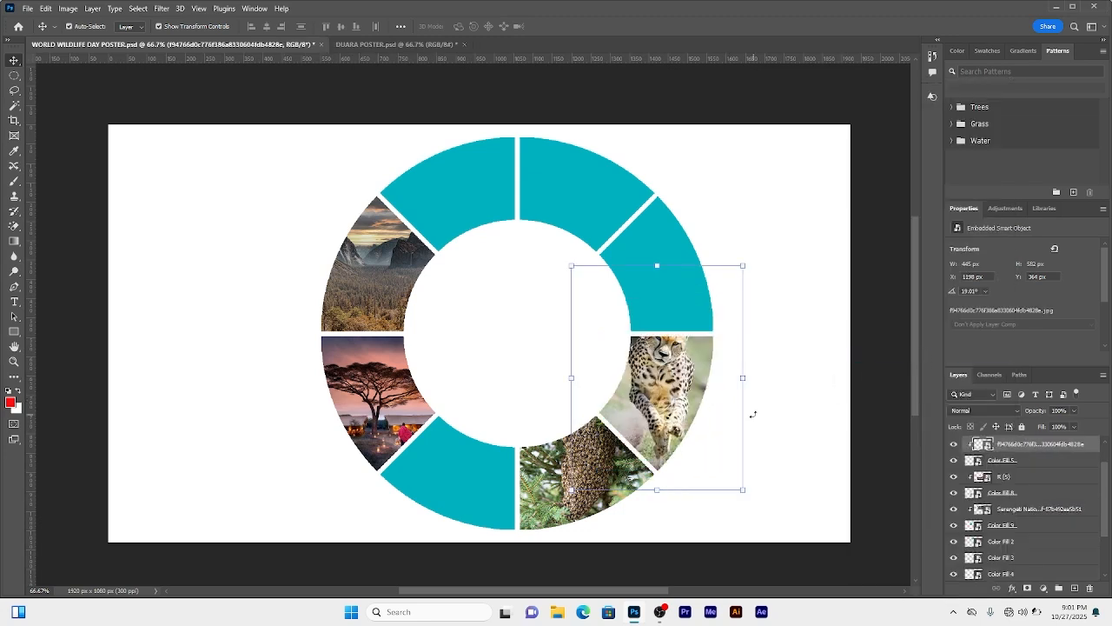
Step: Nudge the clipped cheetah photo down and slightly left within its segment
key(Down)
key(Down)
key(Down)
key(Down)
key(Down)
key(Down)
key(Down)
key(Down)
key(Down)
key(Down)
key(Down)
key(Down)
key(Down)
key(Down)
key(Down)
key(Down)
key(Down)
key(Down)
key(Down)
key(Down)
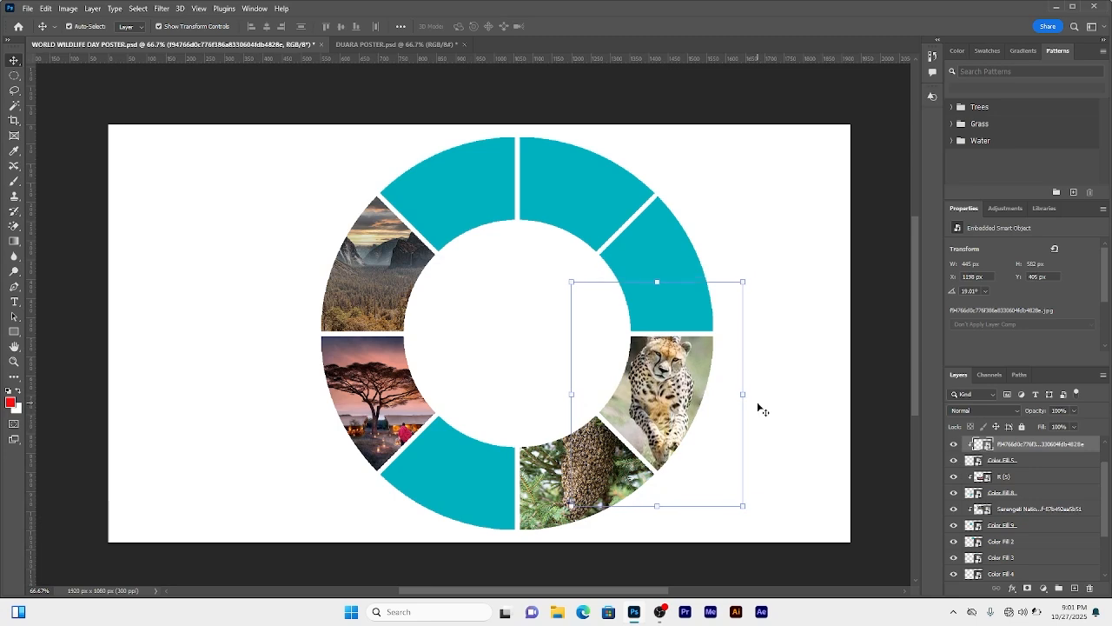
key(Down)
key(Down)
key(Down)
key(Down)
key(Down)
key(Down)
key(Down)
key(Down)
key(Down)
key(Down)
key(Left)
key(Left)
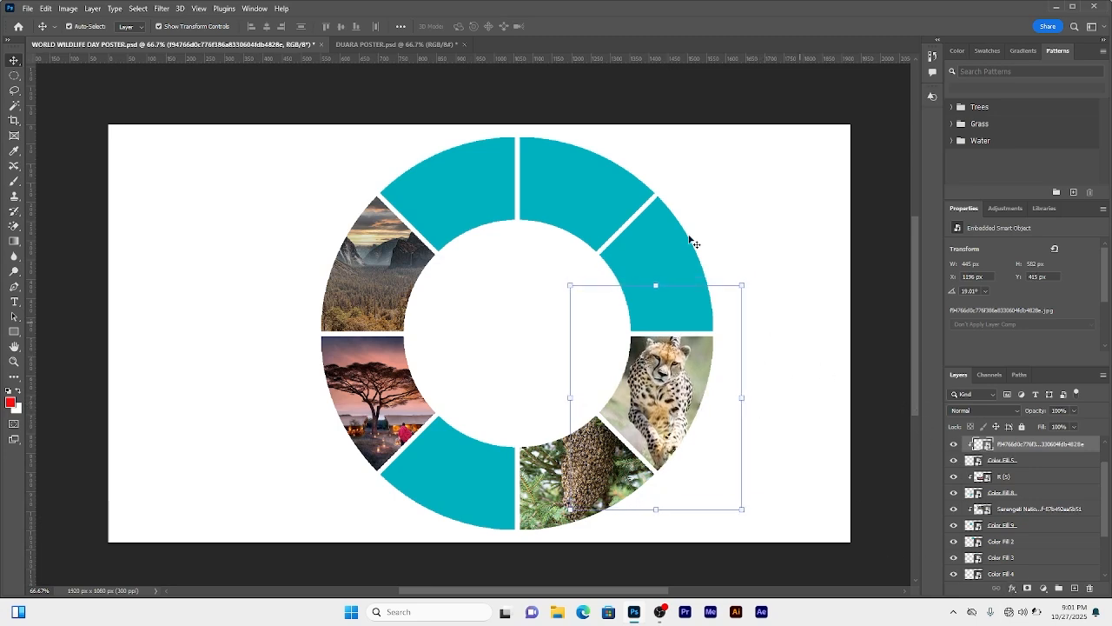
Step: Scale the placed waterfall photo and rotate it about -9° over the upper-right ring segment
drag(610, 323, 650, 283)
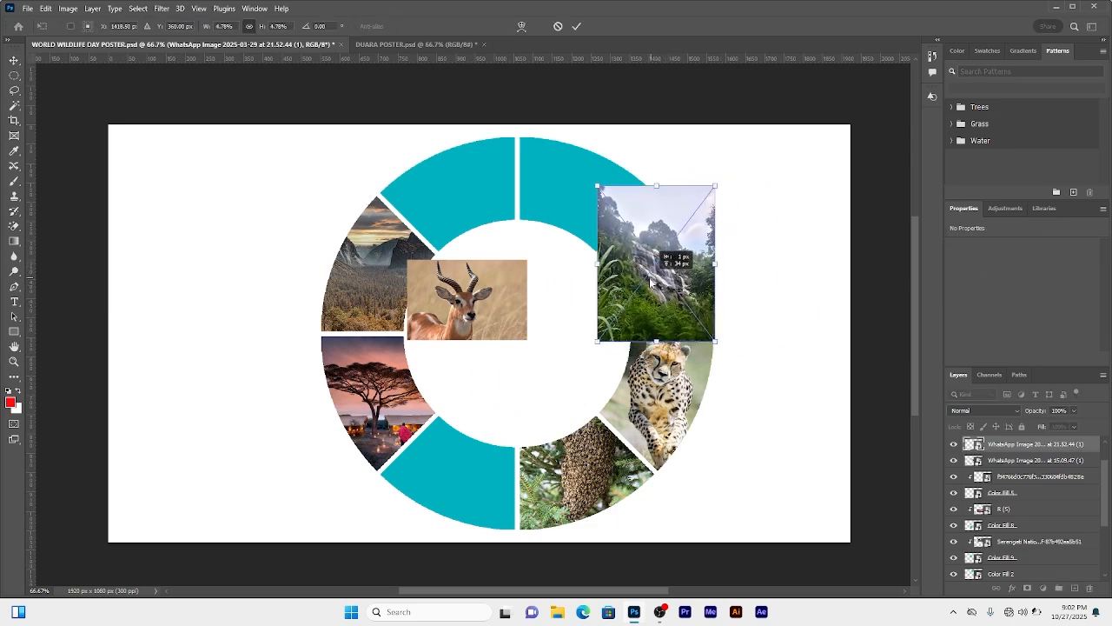
drag(715, 265, 660, 291)
drag(715, 346, 676, 287)
click(954, 445)
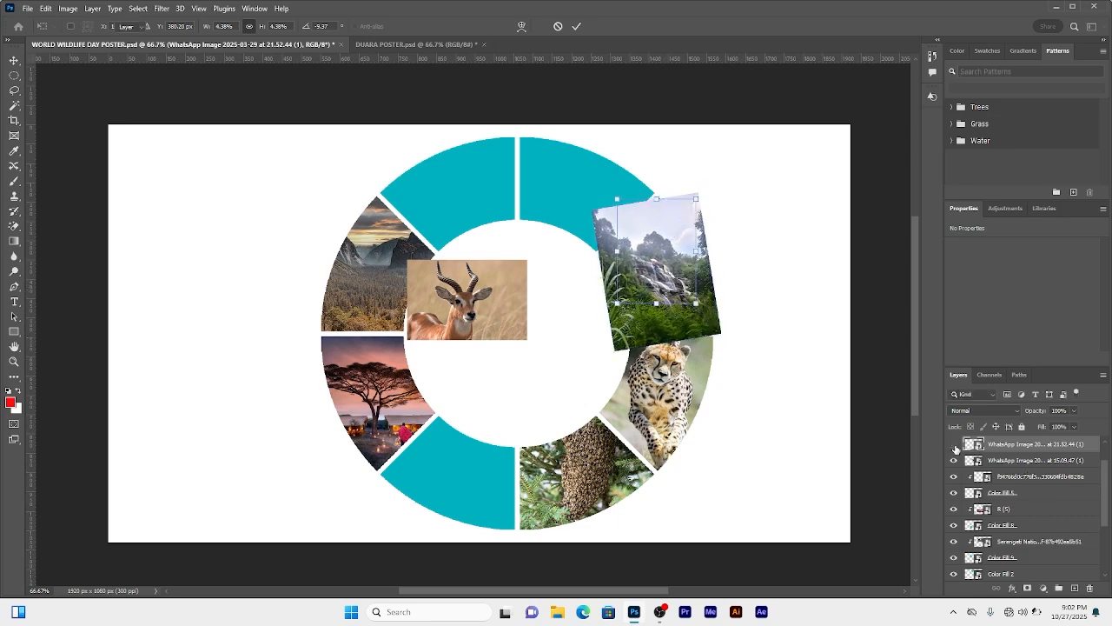
click(677, 293)
Step: Move the upper-right segment's fill layer beneath the waterfall photo and clip the photo to it
drag(1016, 576, 1005, 491)
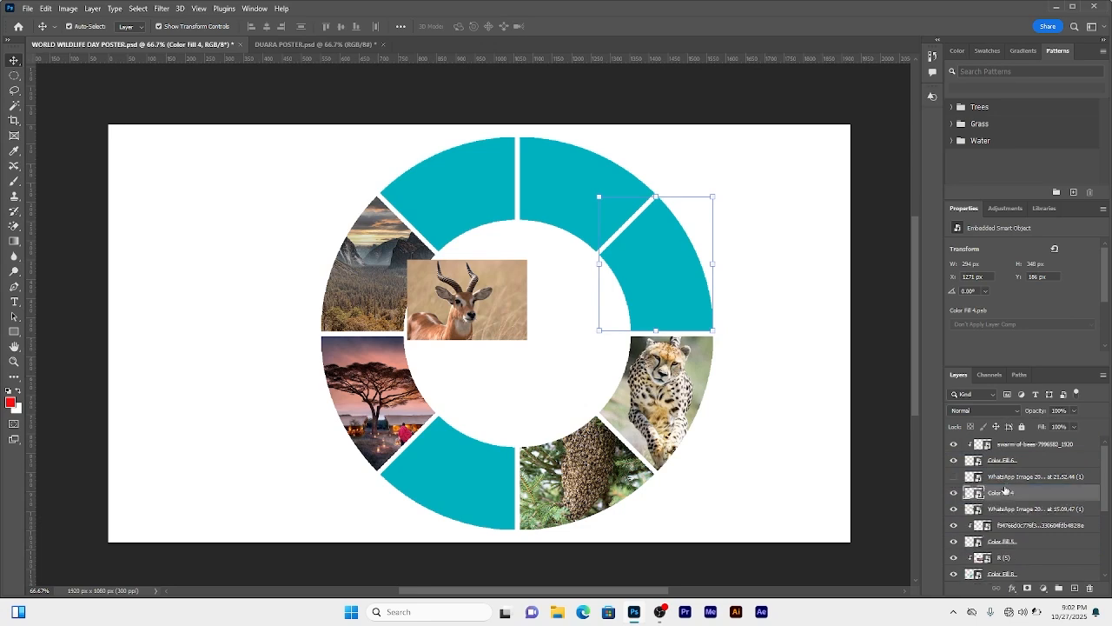
click(954, 477)
right_click(1027, 477)
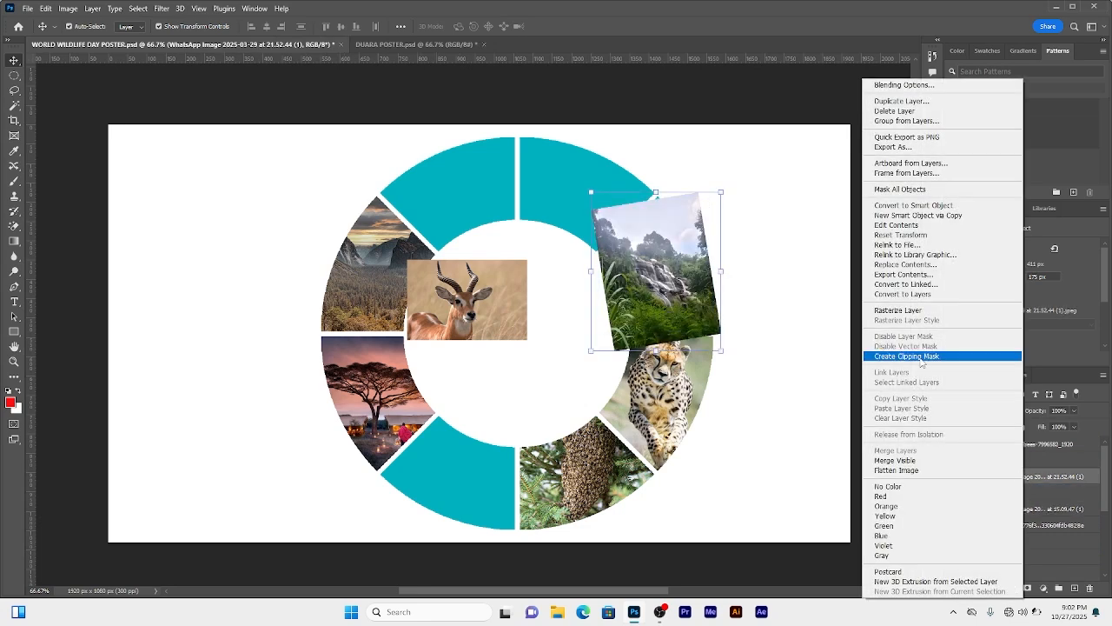
click(923, 356)
Step: Move the gazelle photo over the top-right ring segment and rotate it about 13°
drag(508, 286, 690, 202)
drag(620, 178, 608, 198)
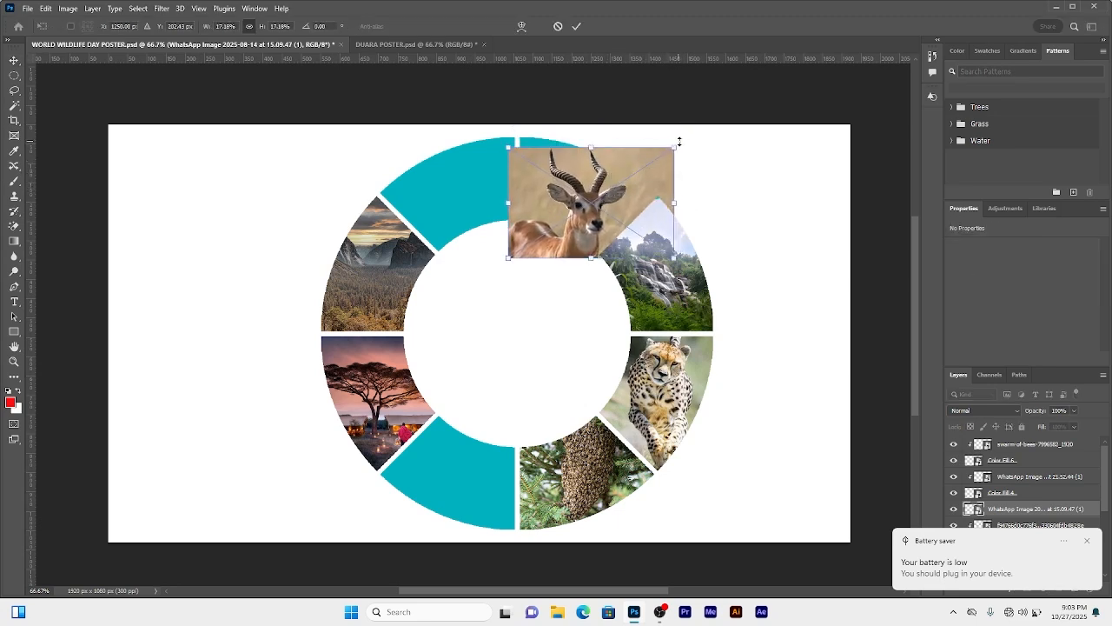
drag(679, 142, 695, 179)
click(576, 26)
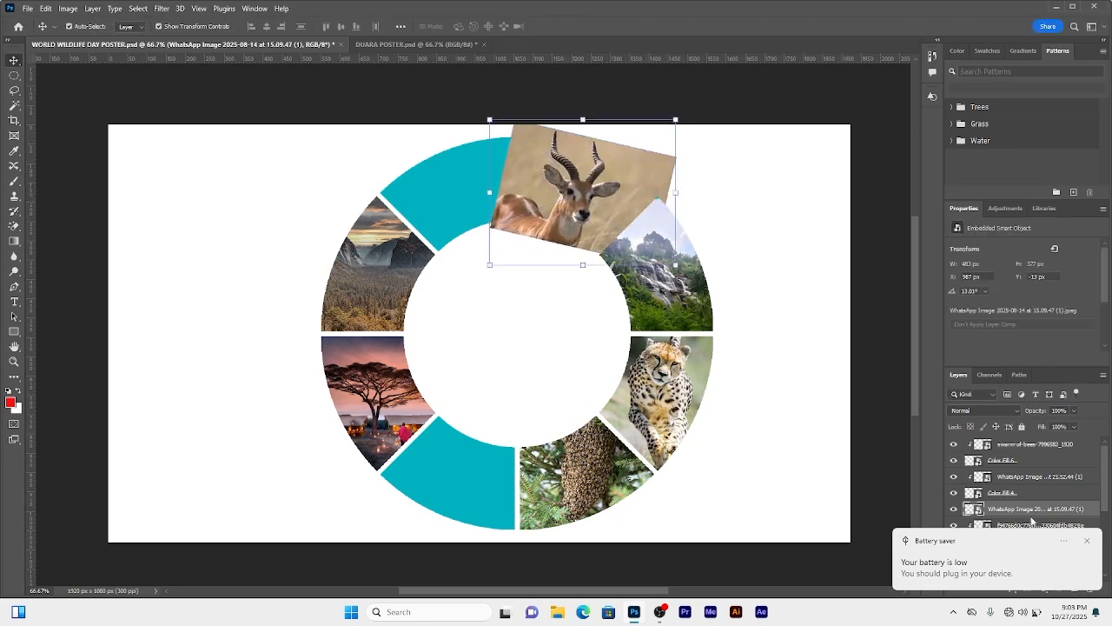
Step: Move the top-right segment's fill layer beneath the gazelle photo and clip the photo to it
scroll(1032, 520, down, 4)
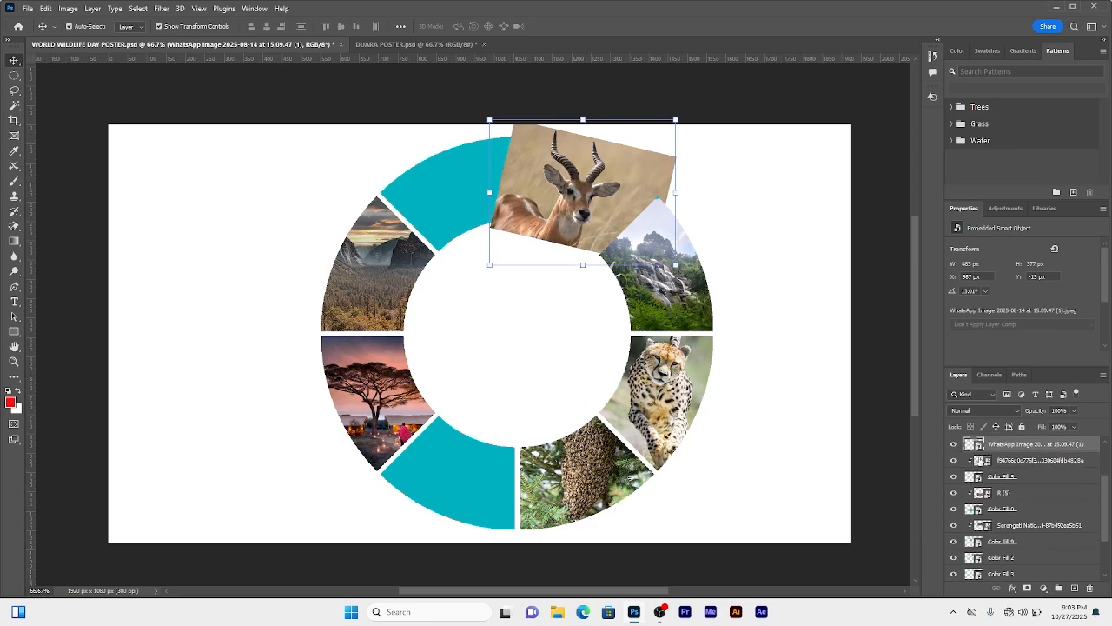
scroll(1033, 508, up, 4)
scroll(610, 167, up, 1)
click(953, 510)
scroll(1007, 504, down, 5)
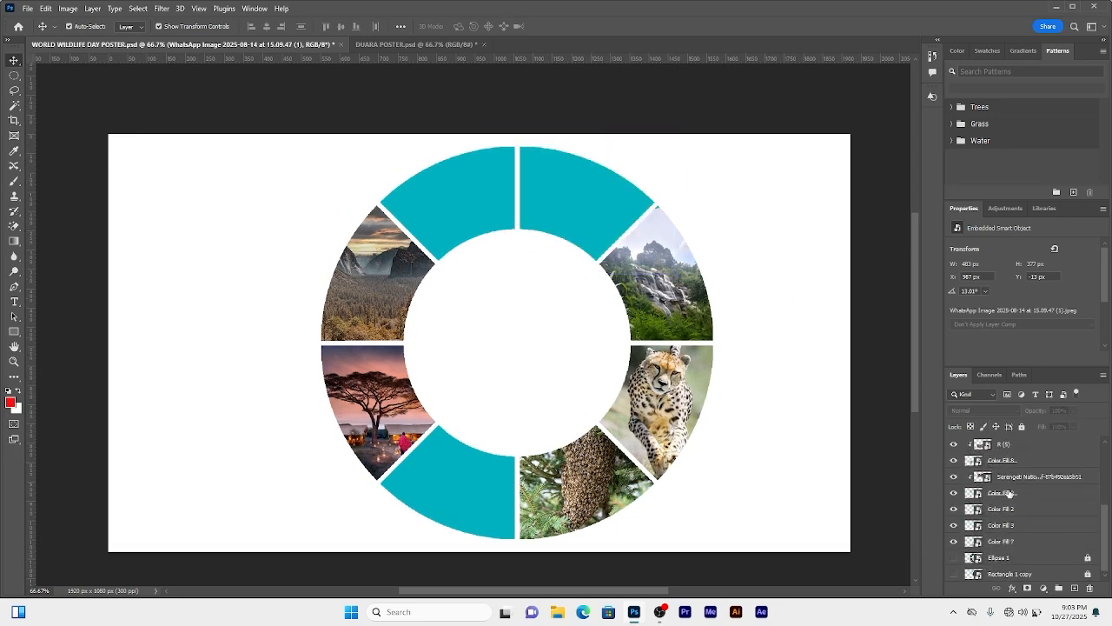
click(1034, 508)
scroll(1010, 508, up, 5)
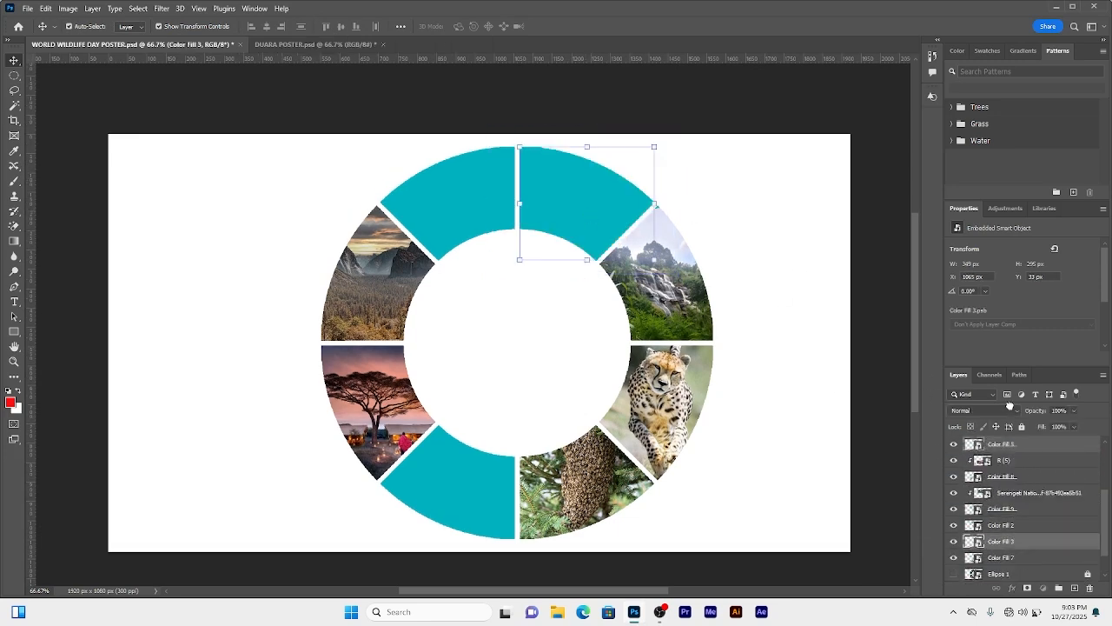
click(953, 509)
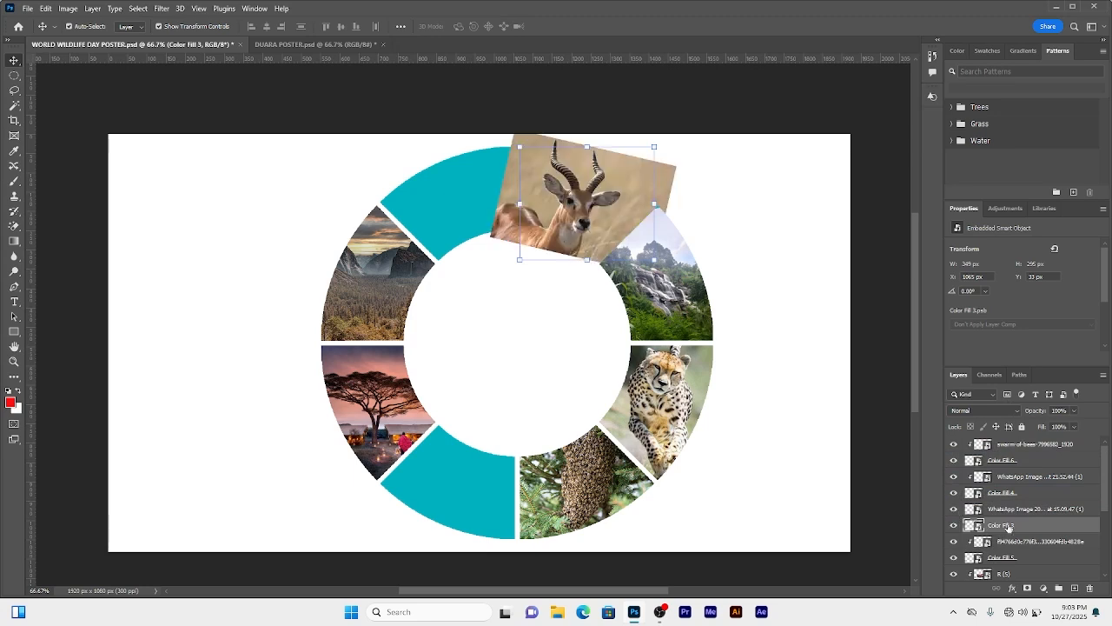
right_click(1018, 511)
click(893, 361)
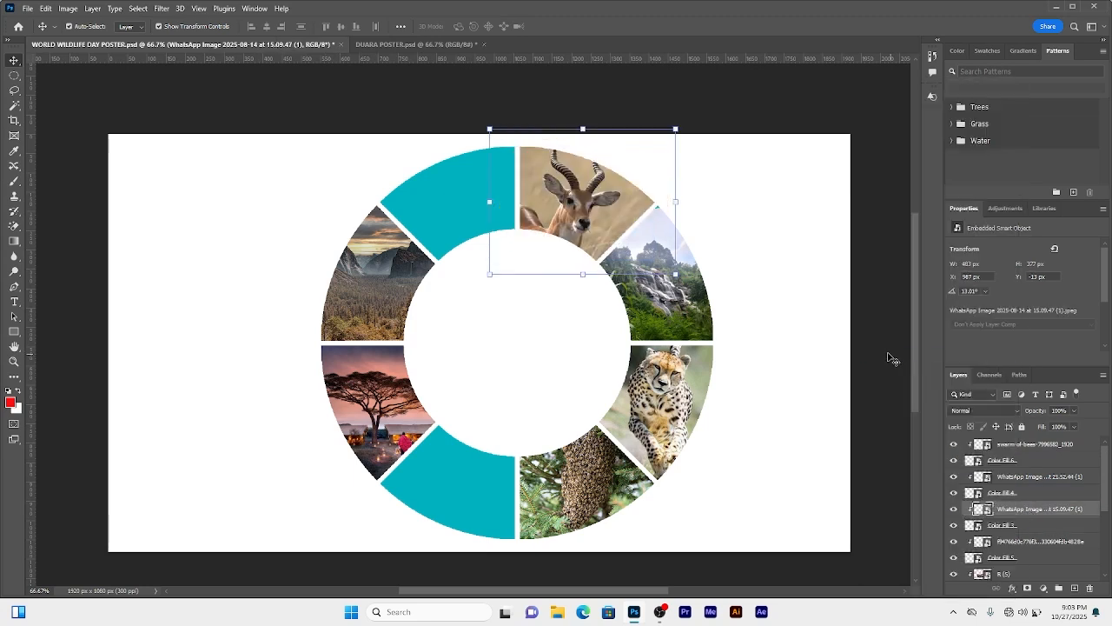
Step: Select the two left teal segments and hide them, undoing a trial circle at the ring's centre
click(680, 297)
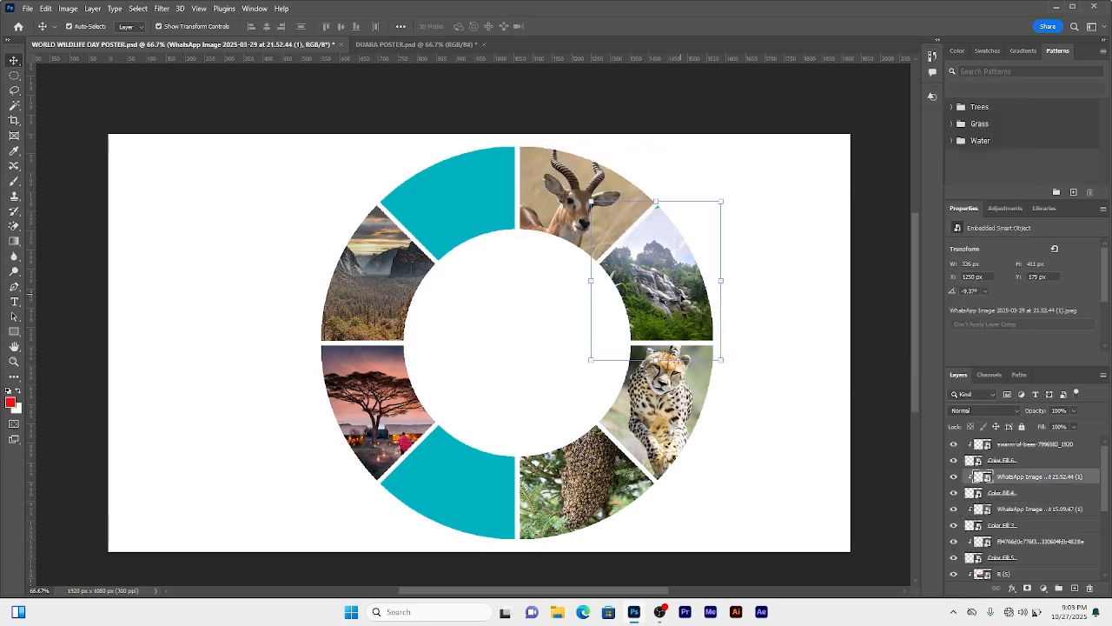
click(764, 271)
scroll(720, 307, down, 1)
click(447, 484)
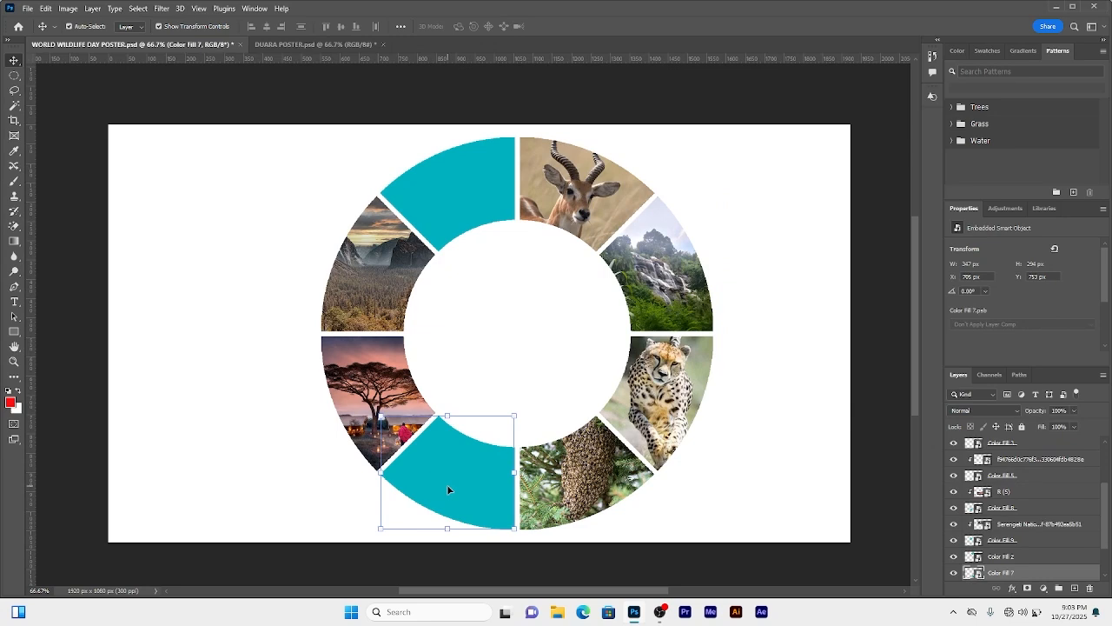
shift+click(474, 206)
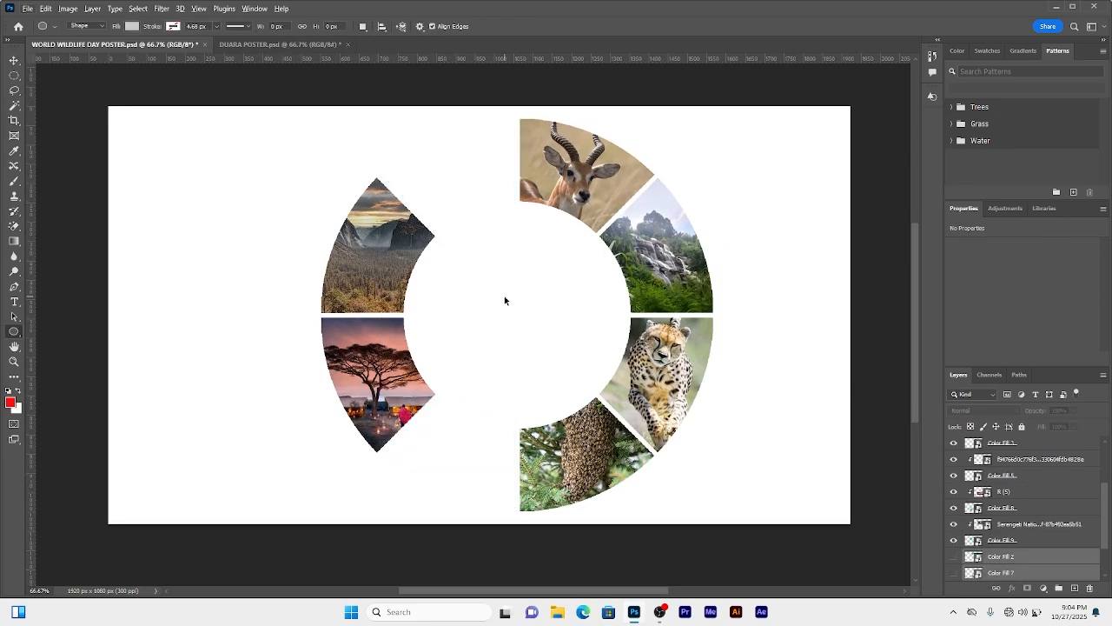
drag(503, 296, 542, 332)
key(ctrl+z)
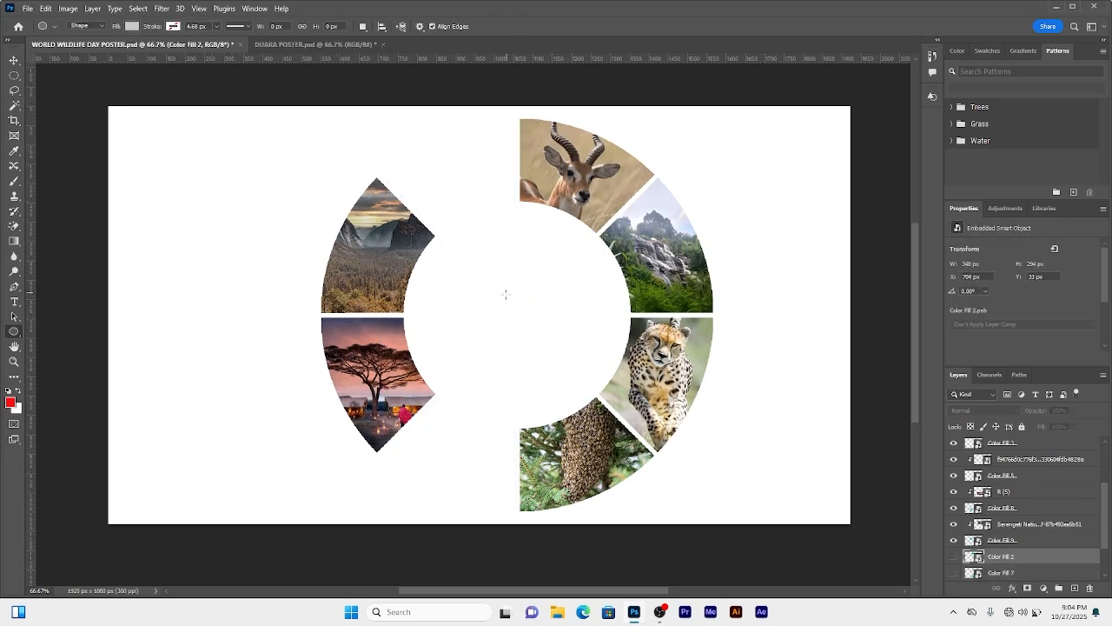
Step: Draw a grey circle about 601 px across and move it into the ring's centre
drag(495, 290, 726, 522)
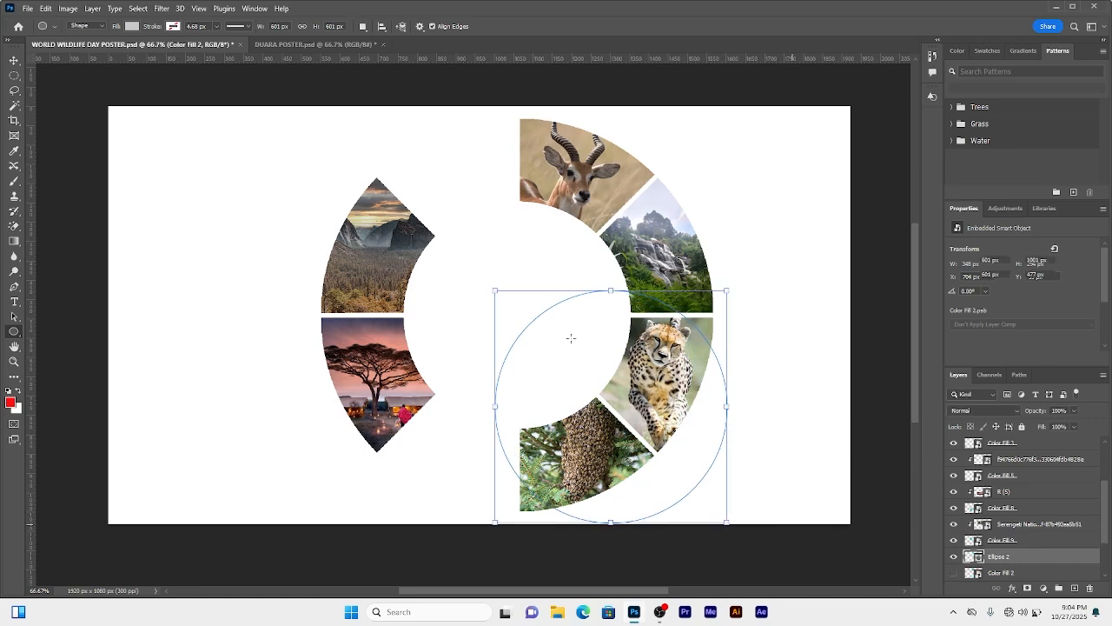
key(v)
drag(712, 417, 626, 335)
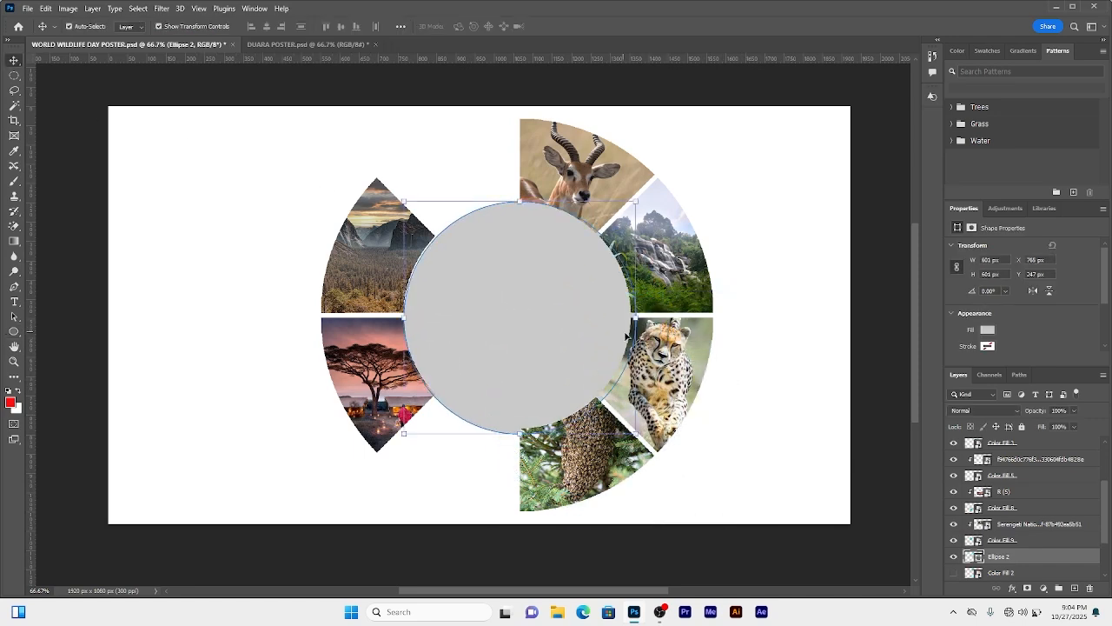
Step: Resize the circle to about 583 px so it fills the ring's inner hole, and align it
drag(637, 434, 625, 422)
drag(510, 303, 510, 308)
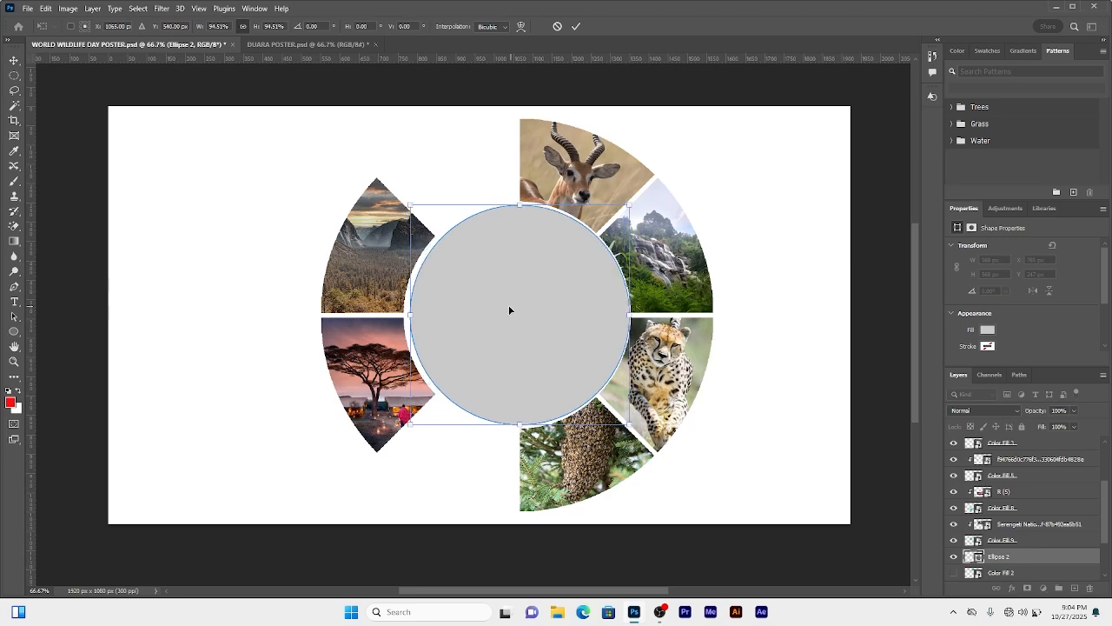
key(Left)
key(Left)
key(Left)
key(Left)
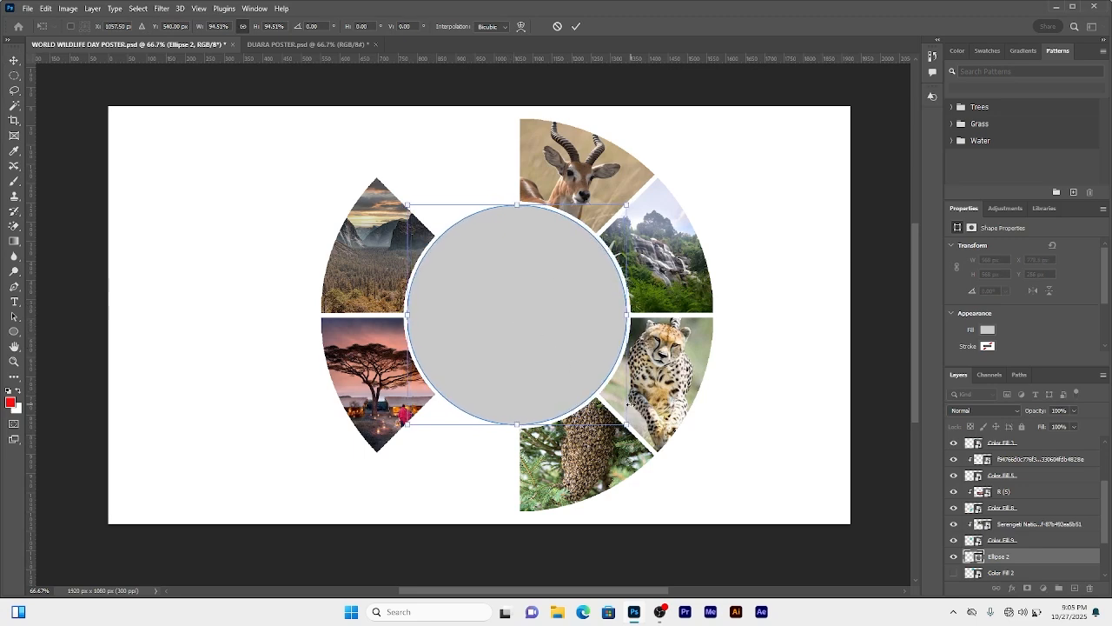
drag(627, 426, 633, 429)
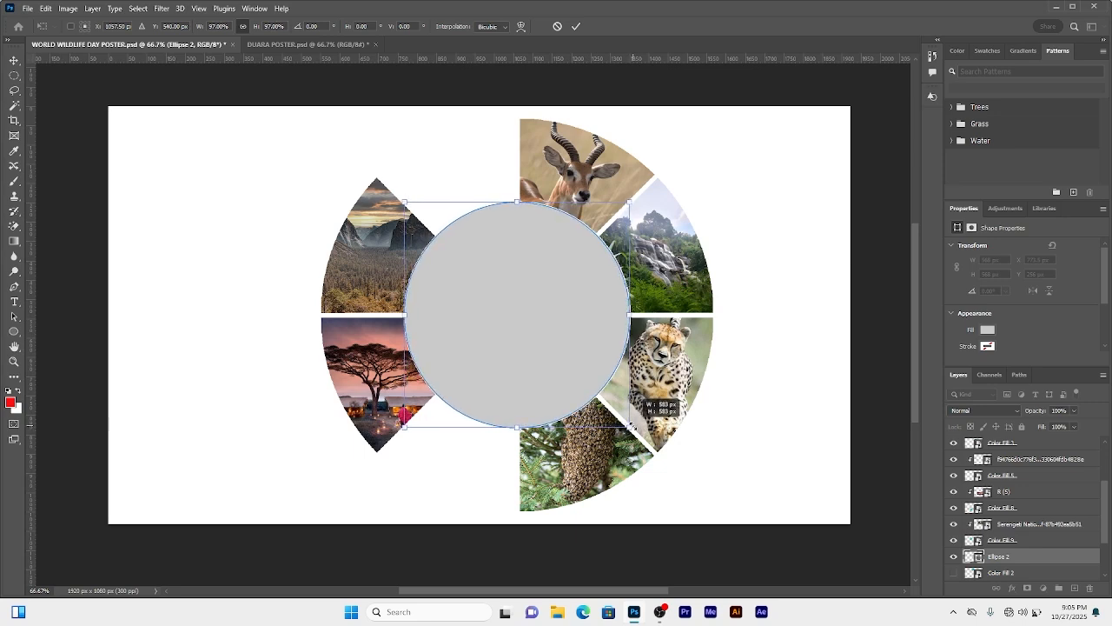
click(578, 27)
click(722, 206)
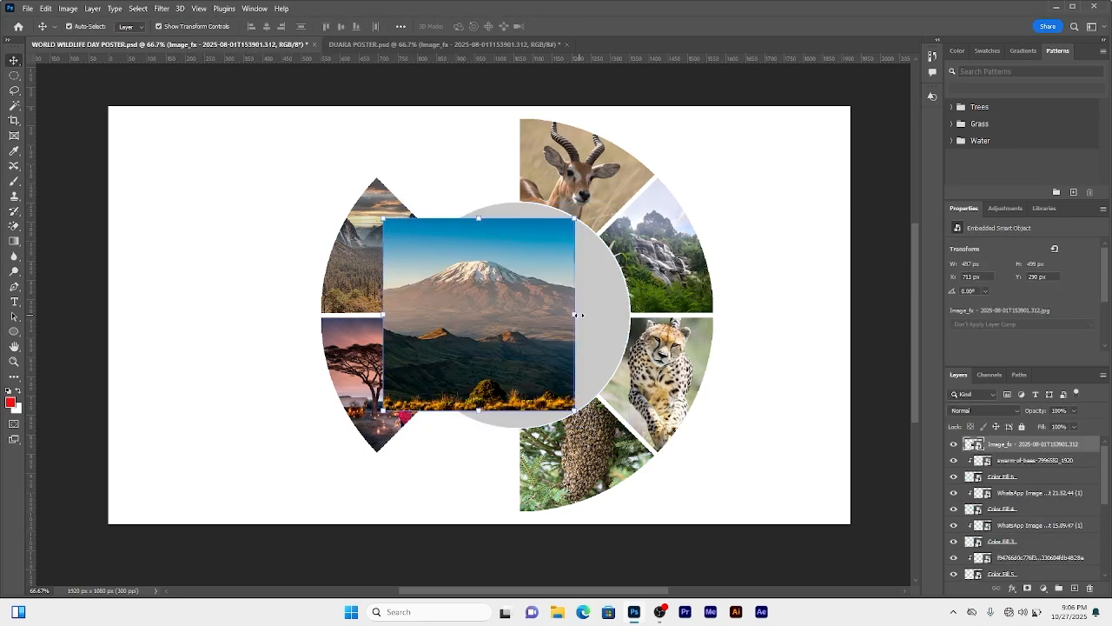
drag(576, 313, 635, 317)
key(ctrl+z)
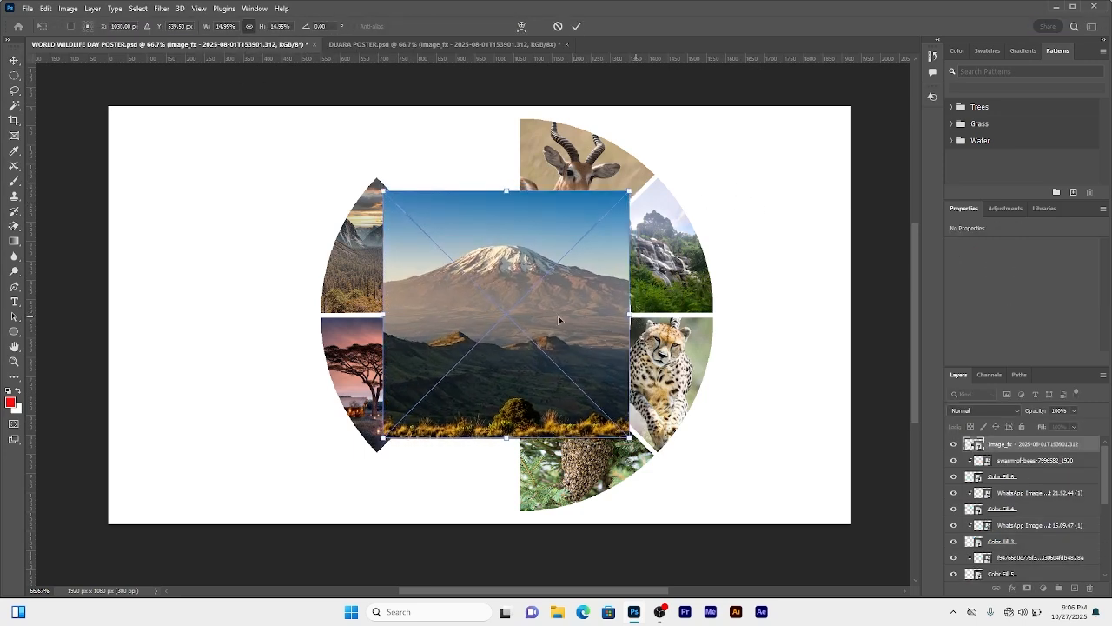
Step: Stretch the placed mountain photo to cover the centre circle
mouse_move(383, 314)
mouse_down()
mouse_move(410, 314)
mouse_move(398, 314)
mouse_up()
drag(632, 314, 637, 316)
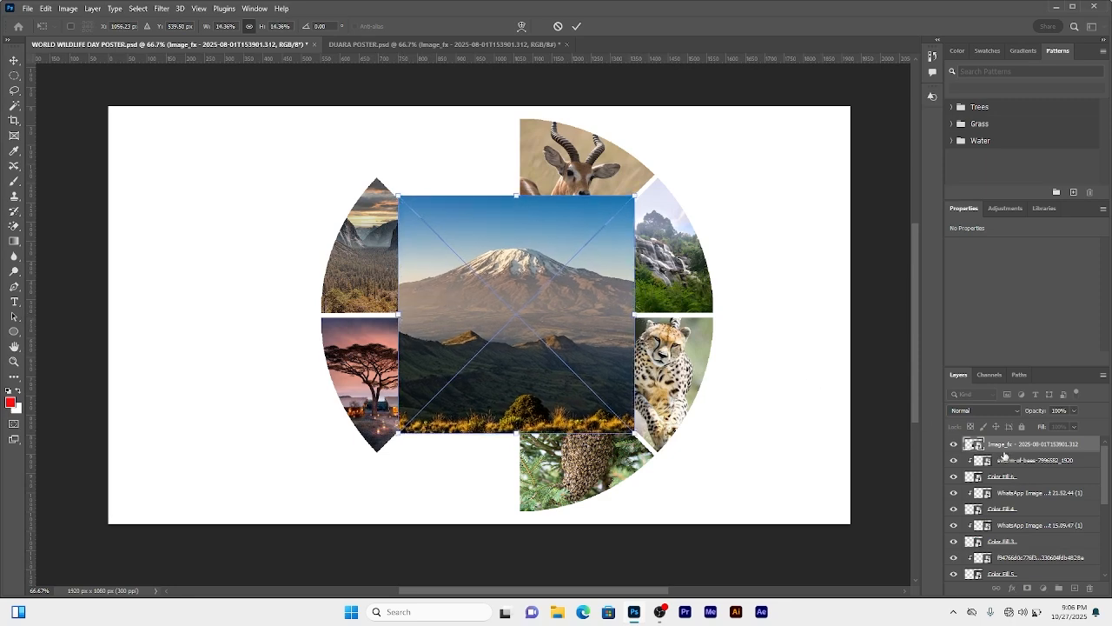
key(Return)
Step: Move the centre circle layer beneath the mountain photo and clip the photo to it
click(953, 444)
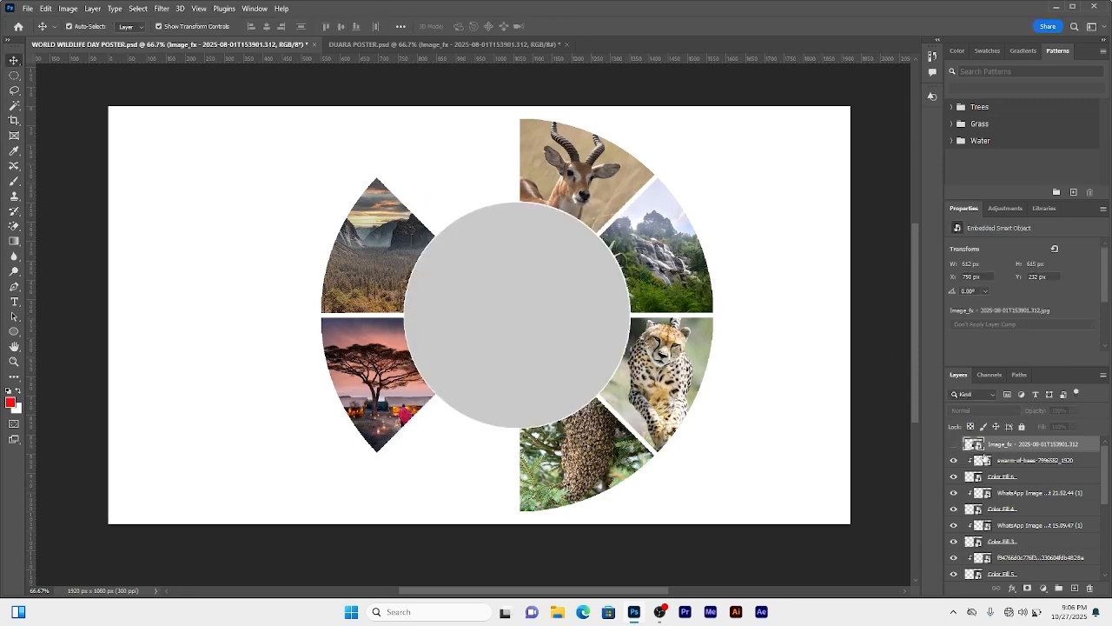
click(602, 346)
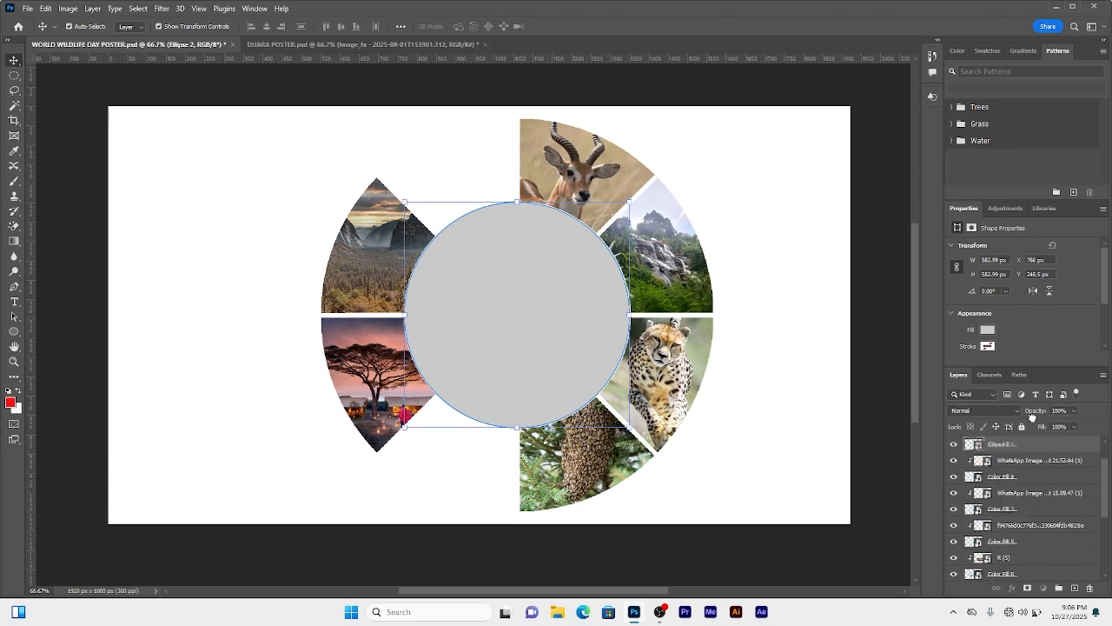
click(953, 444)
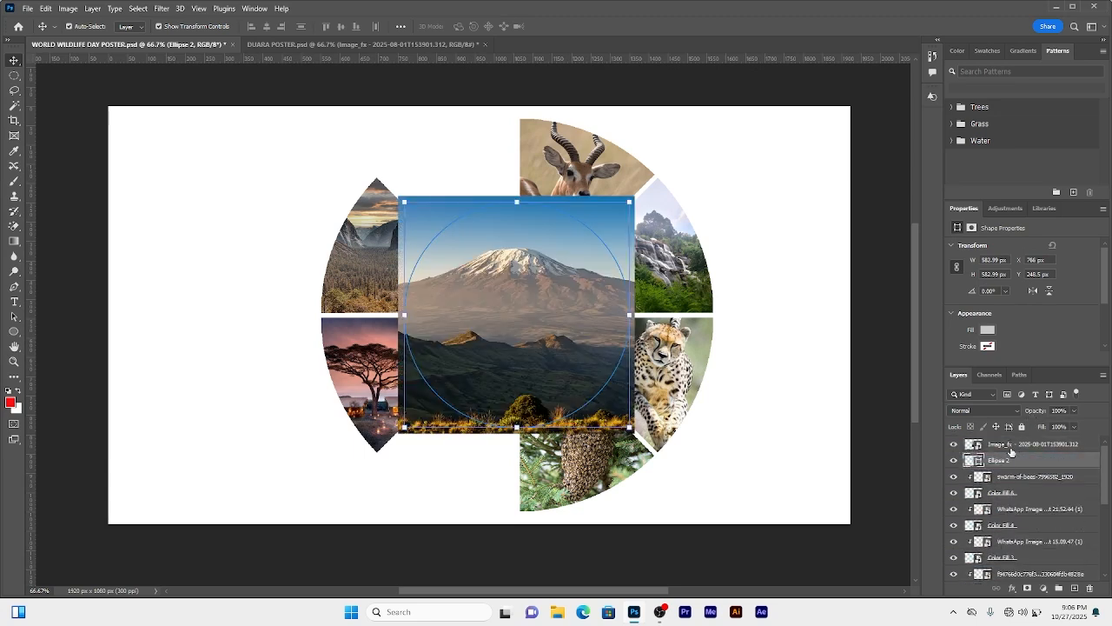
right_click(1012, 446)
click(888, 356)
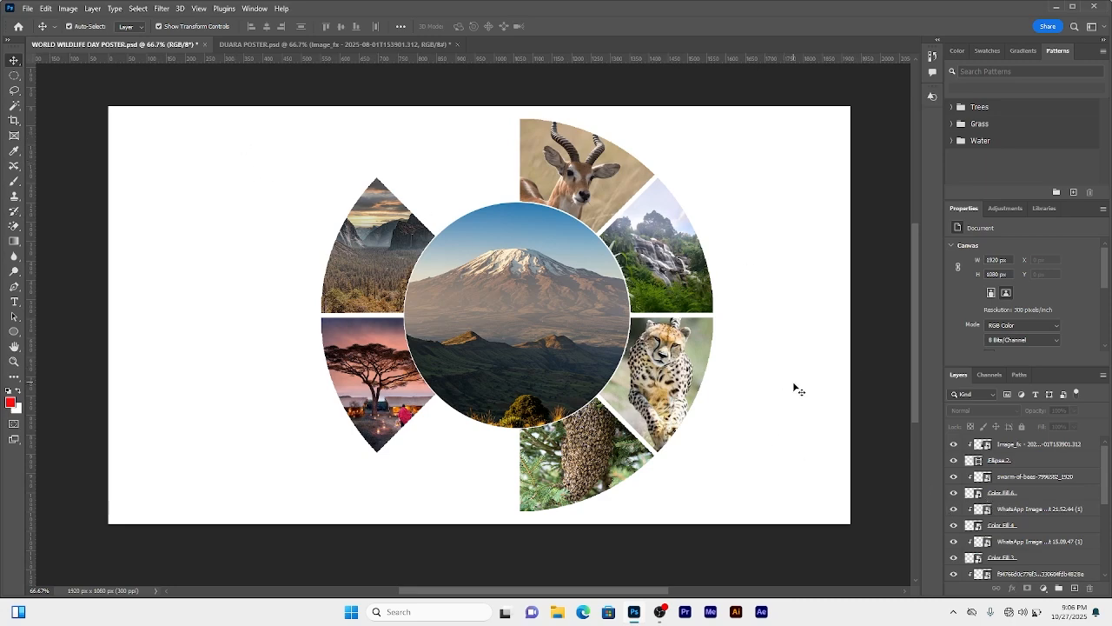
Step: Select all the emblem's layers and group them into one group
drag(275, 139, 767, 491)
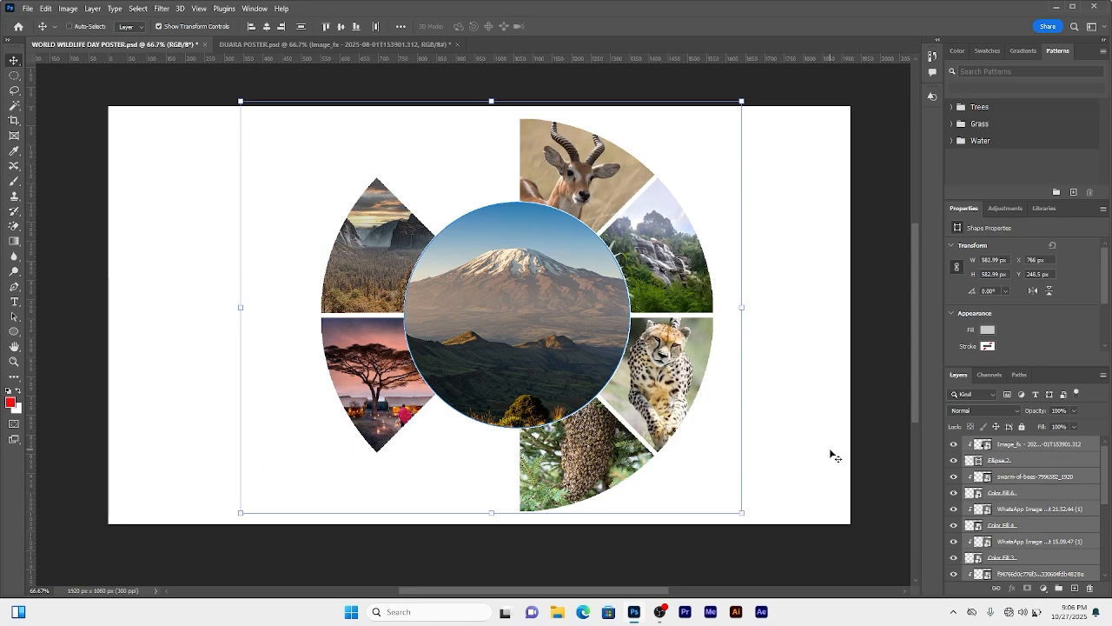
key(ctrl+g)
click(953, 445)
click(953, 445)
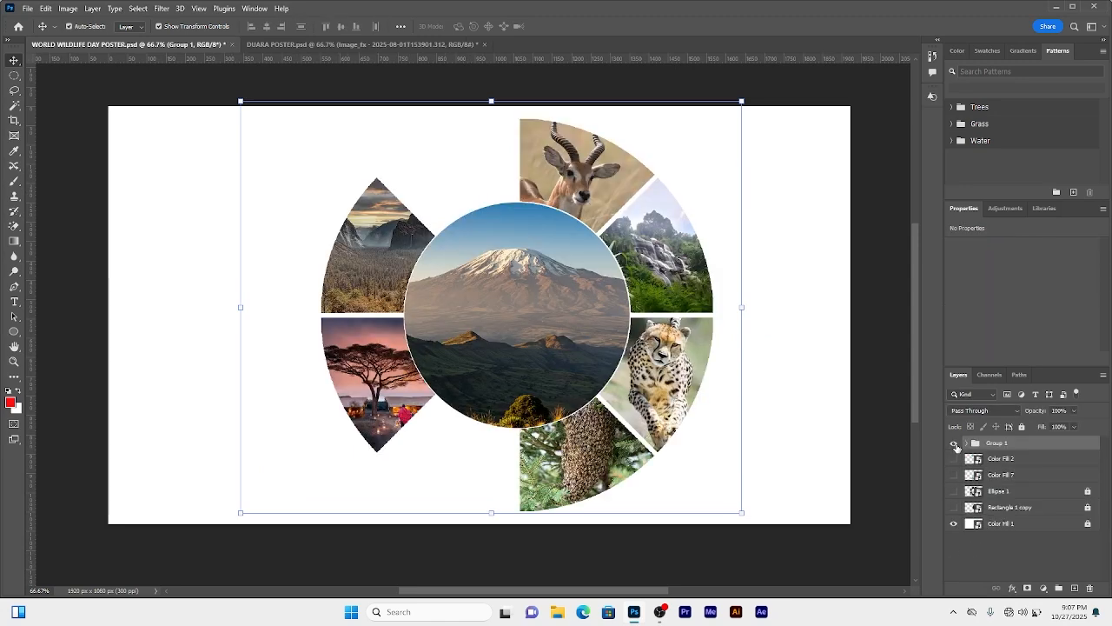
click(954, 446)
click(953, 444)
Step: Scale the emblem group down slightly and move it towards the canvas's right side, then commit the transform
key(ctrl+t)
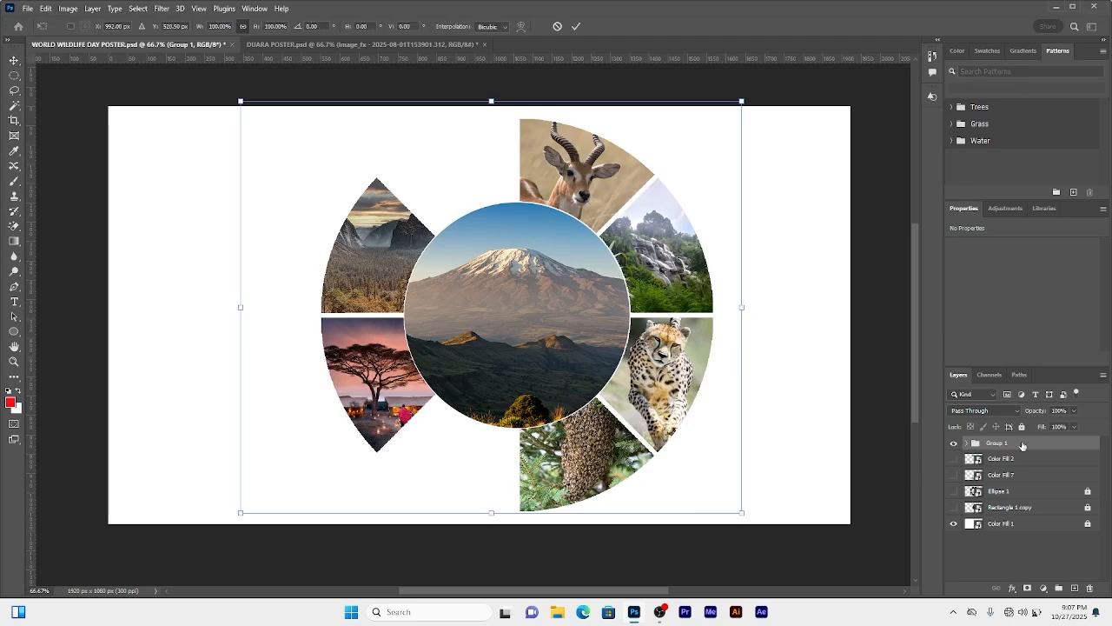
drag(745, 308, 730, 309)
drag(530, 308, 645, 315)
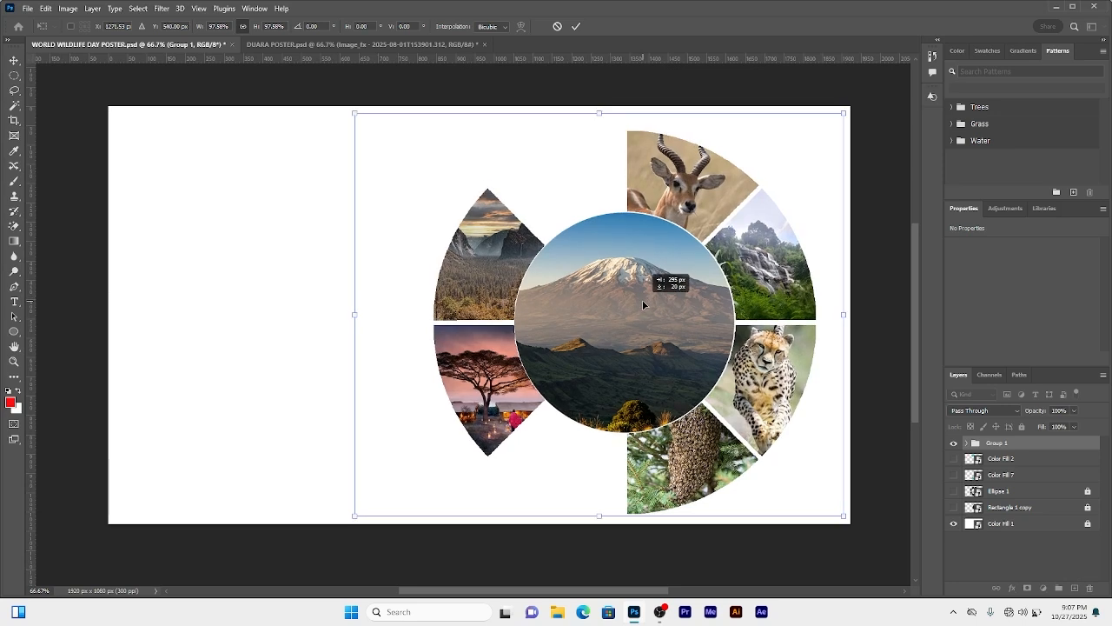
drag(353, 318, 347, 317)
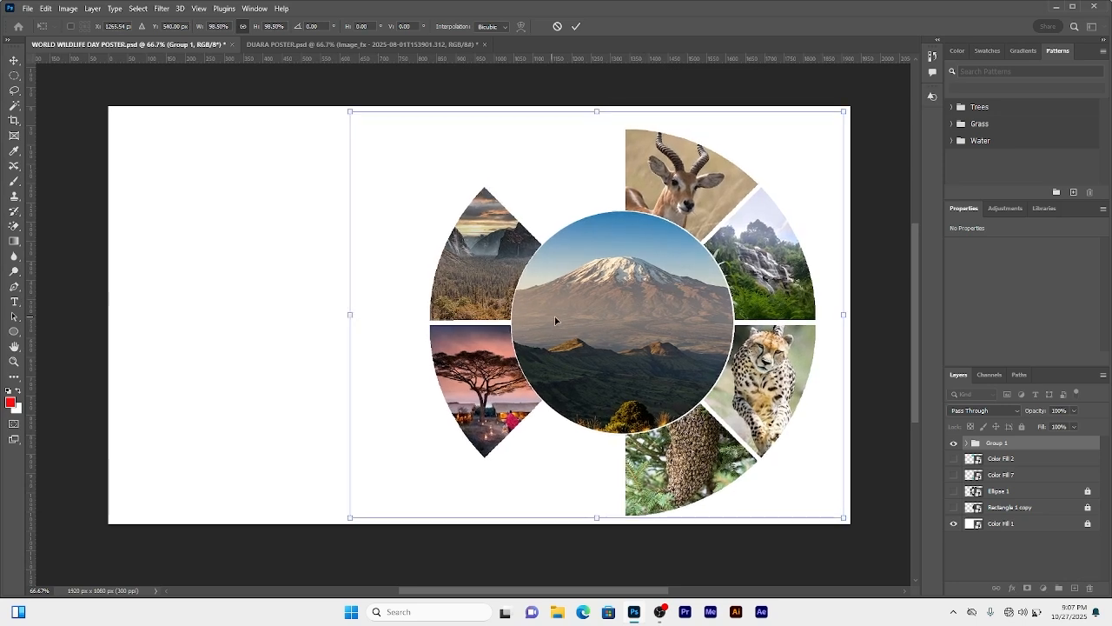
drag(587, 321, 592, 315)
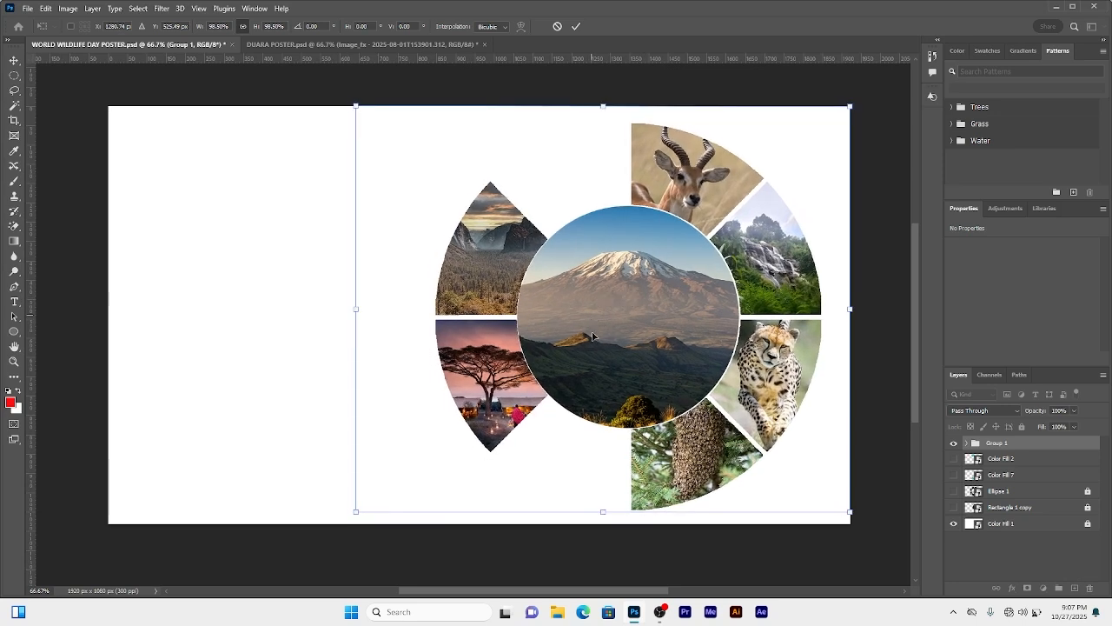
click(575, 27)
click(320, 549)
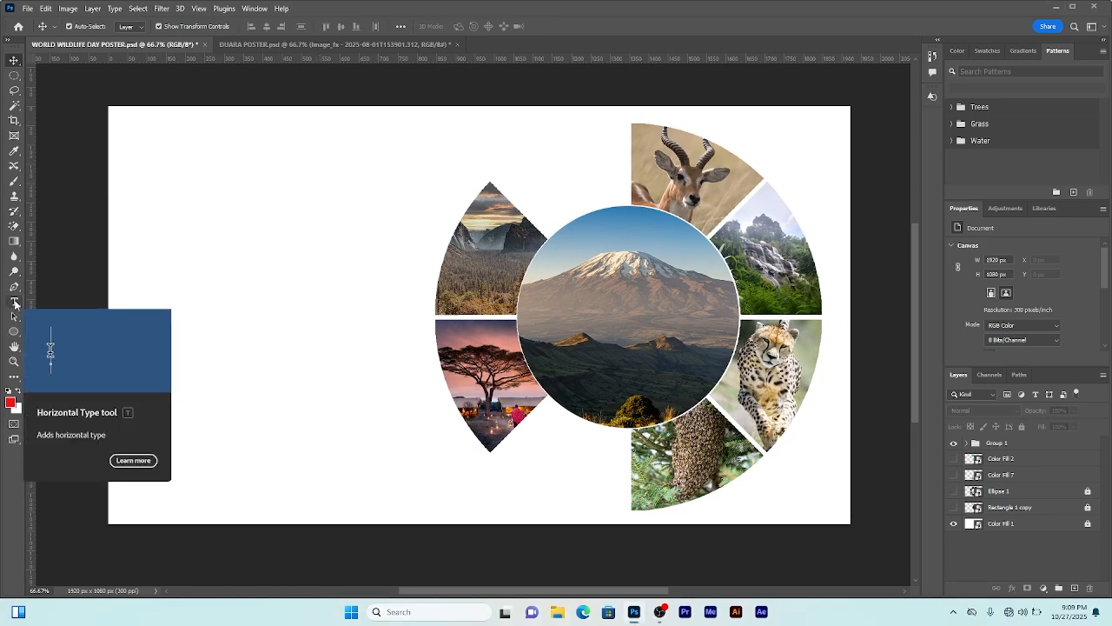
Step: Add a text layer near the canvas's upper left reading WORLD in Montserrat
click(13, 302)
click(178, 189)
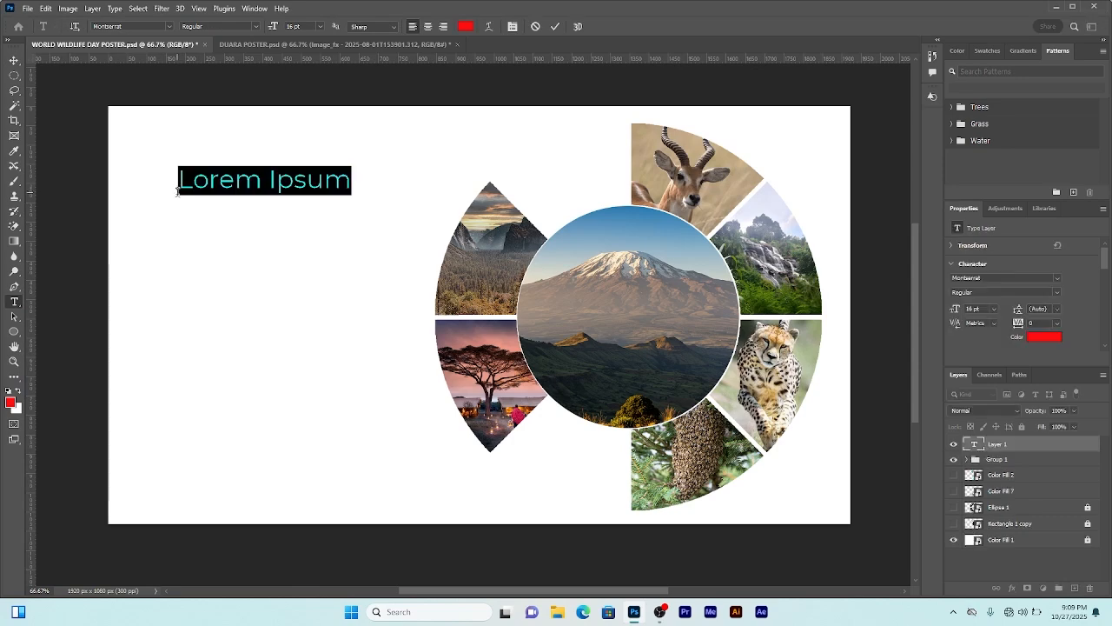
text(World)
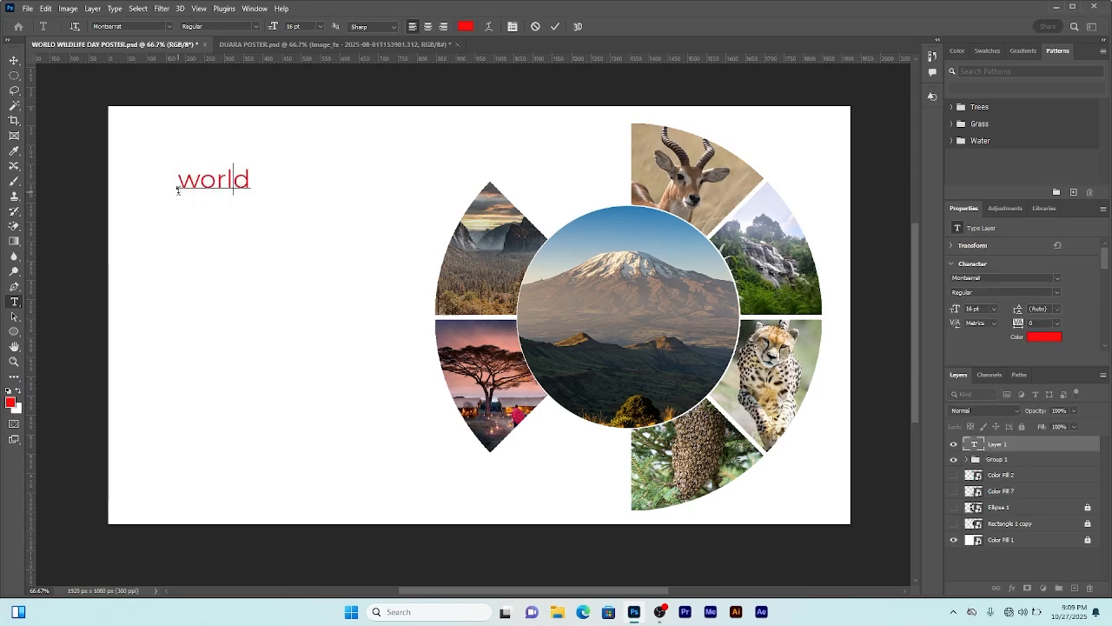
key(BackSpace)
key(BackSpace)
key(BackSpace)
key(BackSpace)
key(BackSpace)
text(WORLD)
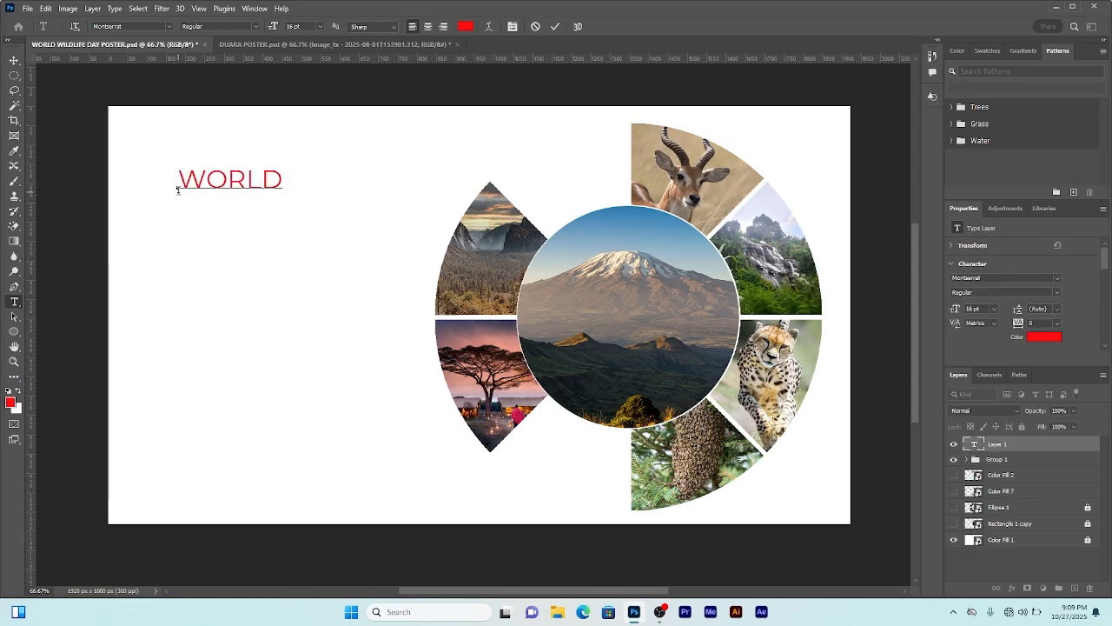